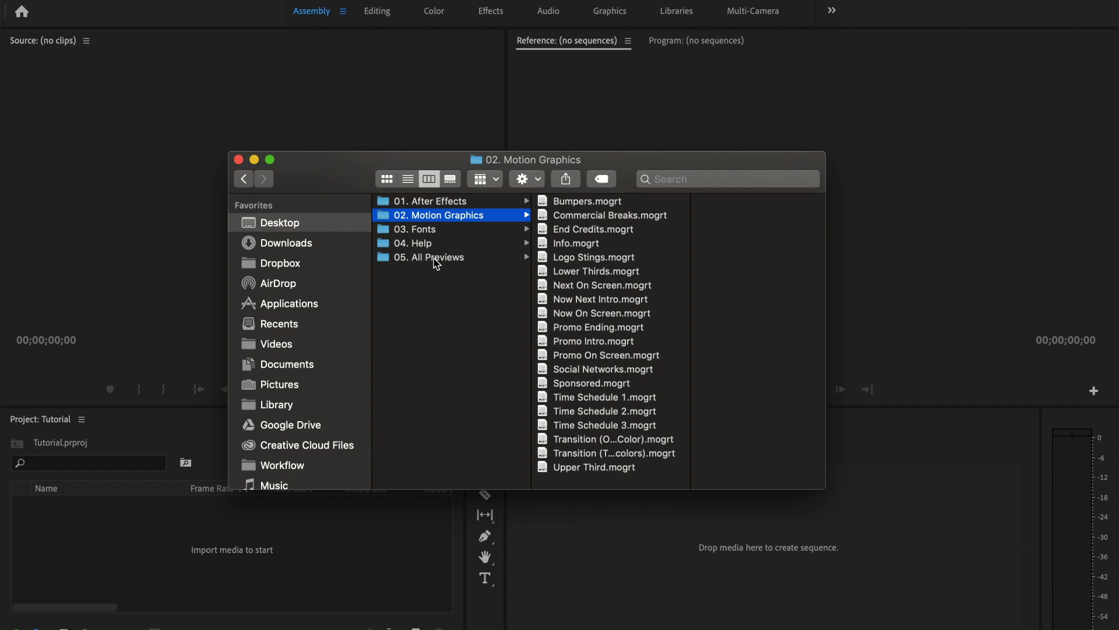
Step: Open # All Previews.html from the 05. All Previews folder and browse the template previews, including the Next Now section
click(389, 260)
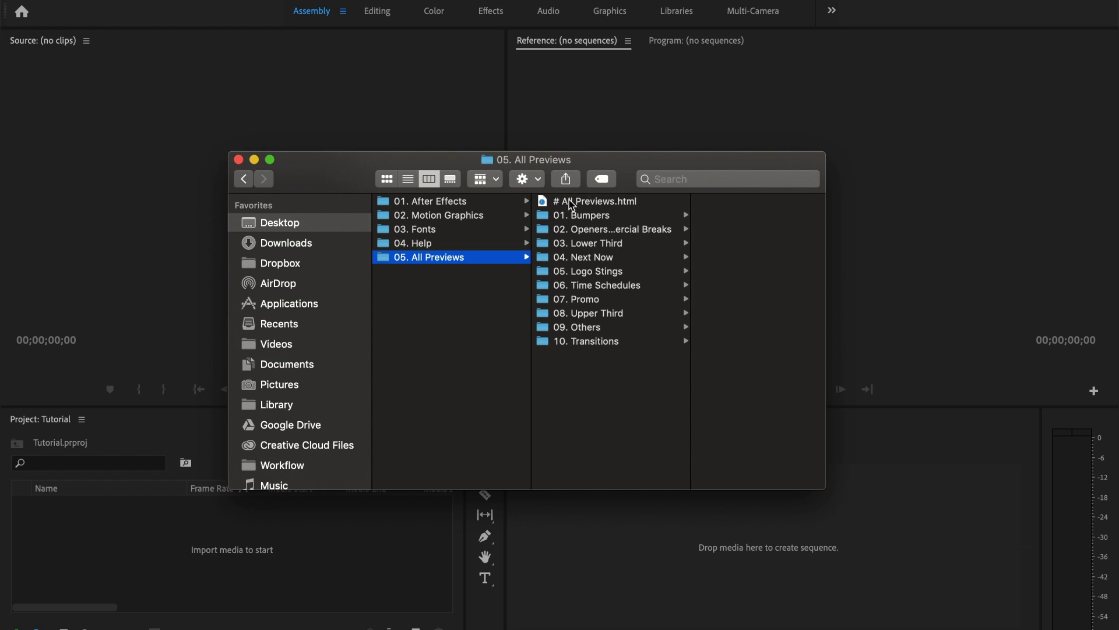
double_click(546, 203)
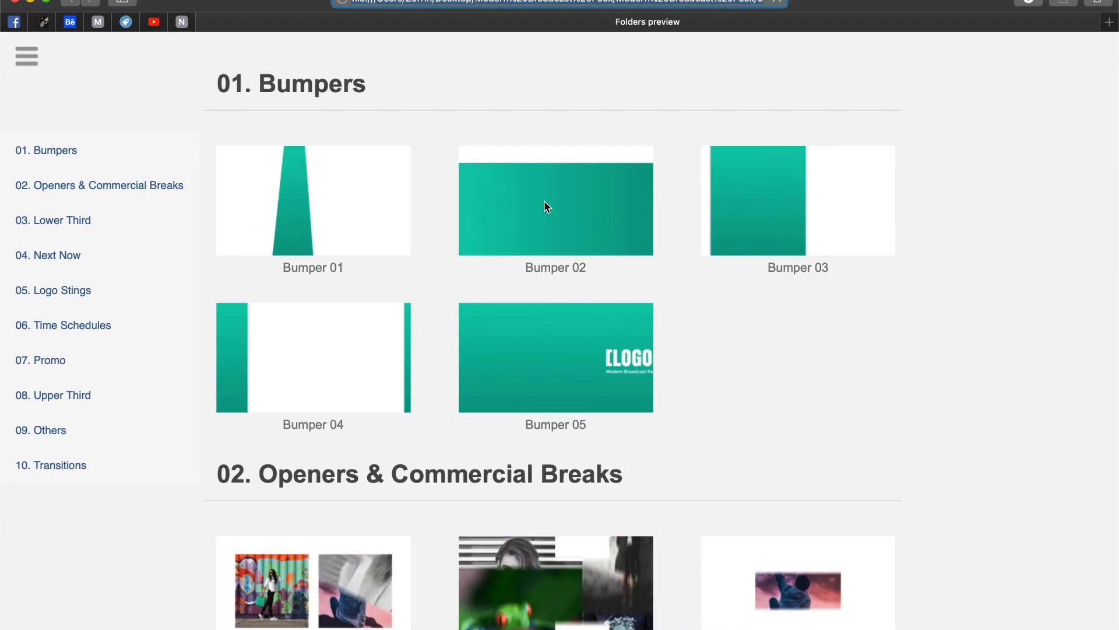
scroll(1000, 201, down, 3)
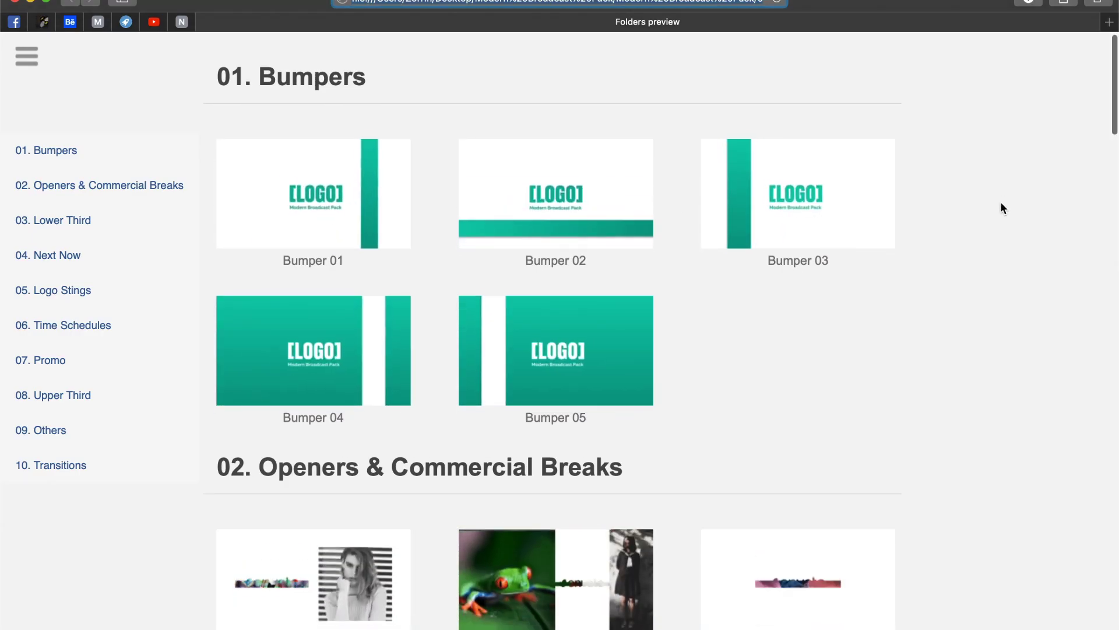
scroll(1001, 216, down, 10)
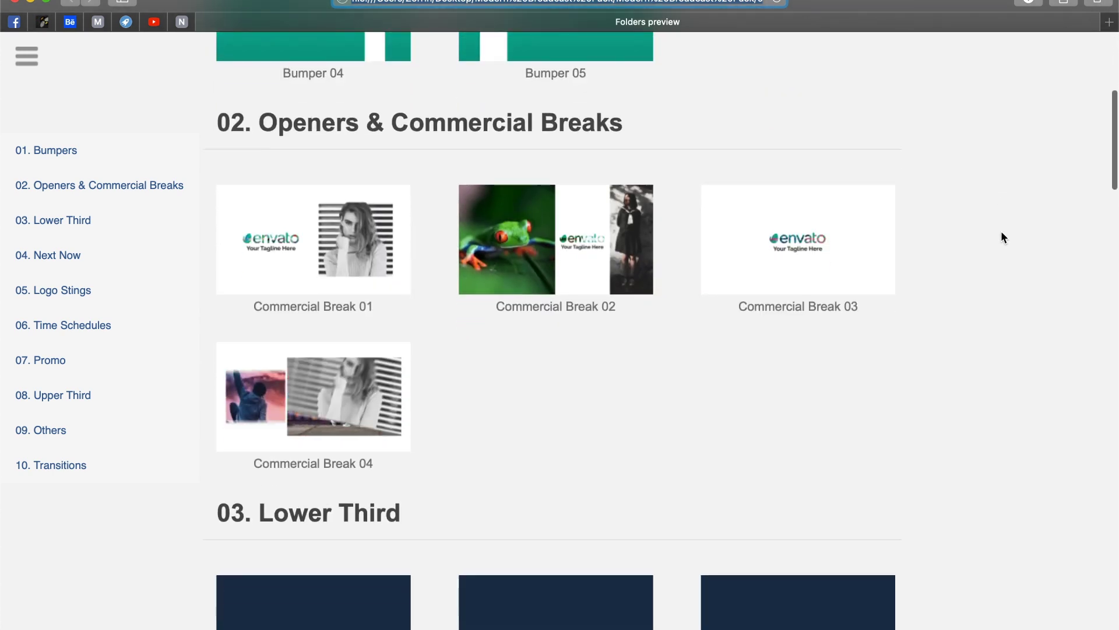
scroll(1001, 231, down, 4)
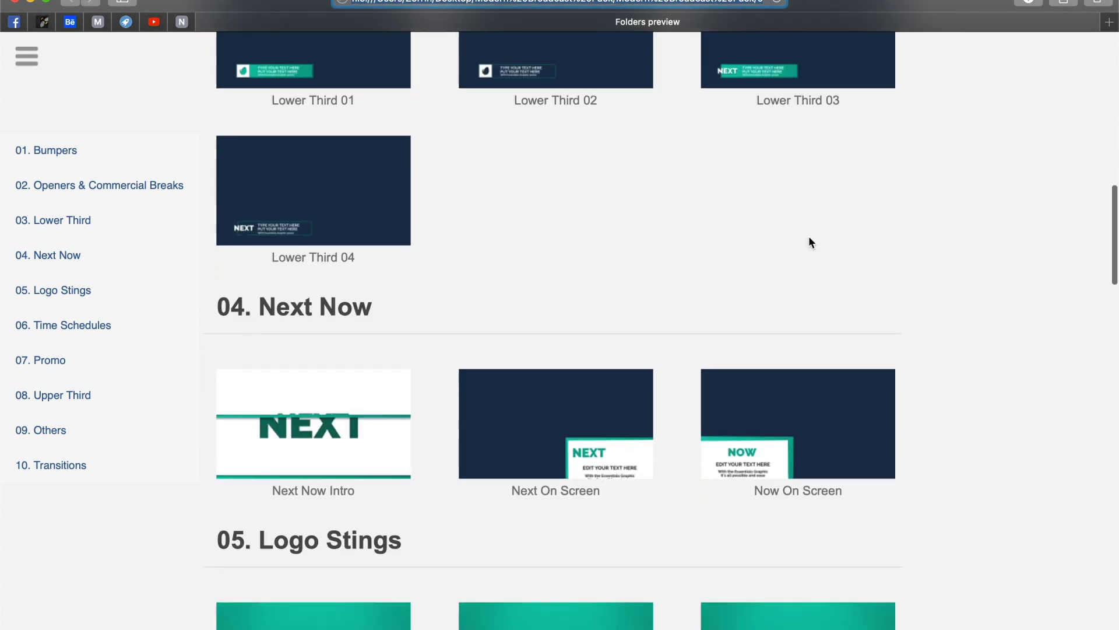
click(49, 257)
scroll(946, 319, down, 8)
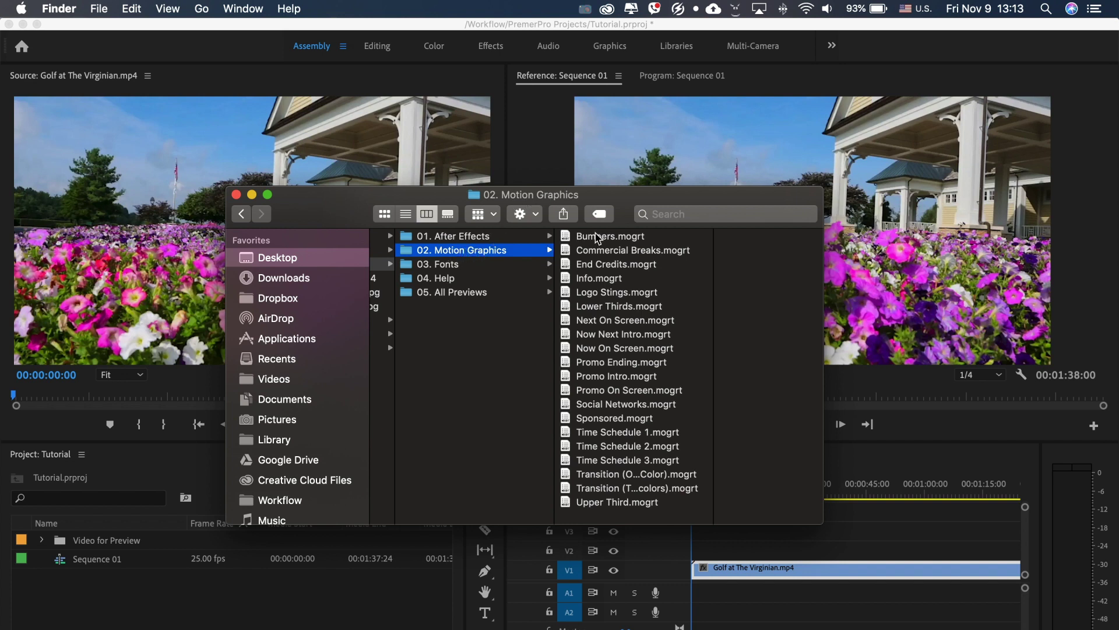
Step: Switch to Premiere Pro and bring up Essential Graphics
click(552, 137)
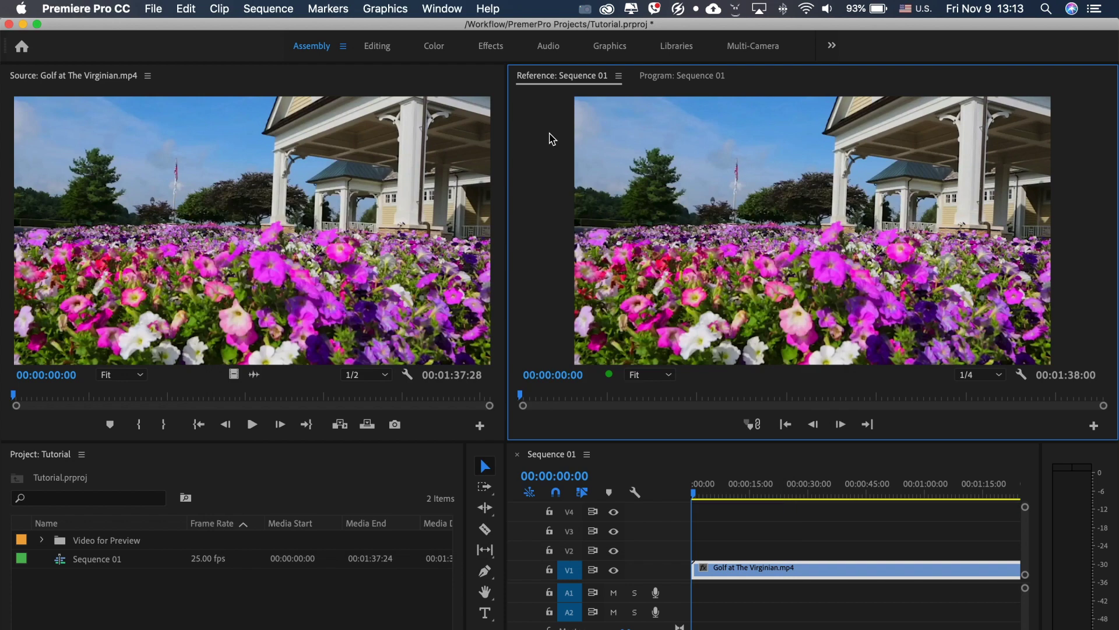
click(446, 9)
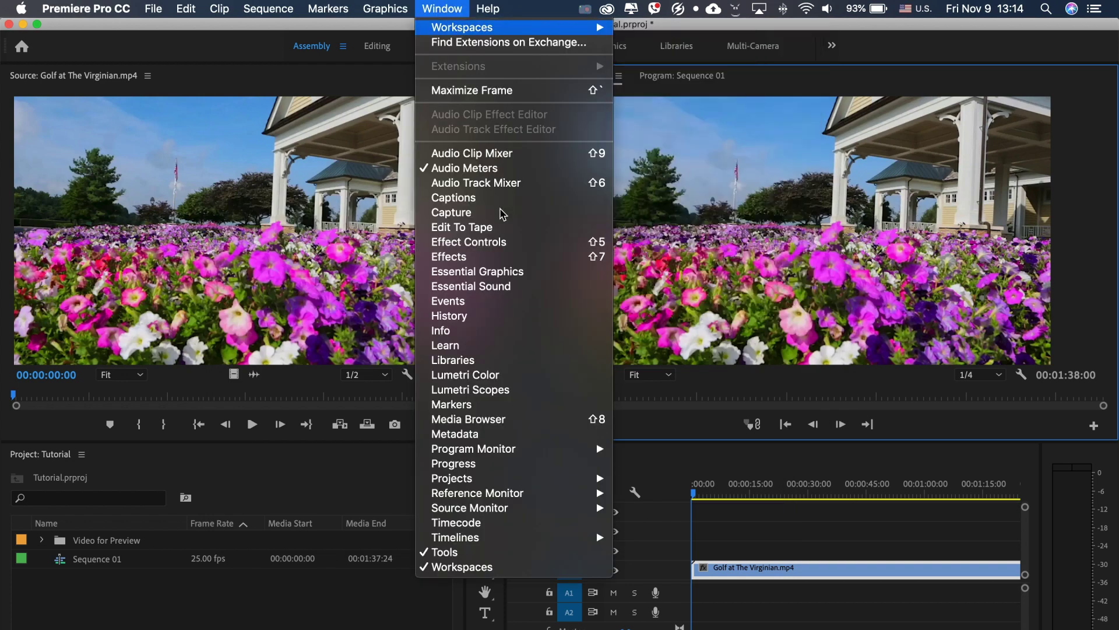
click(479, 275)
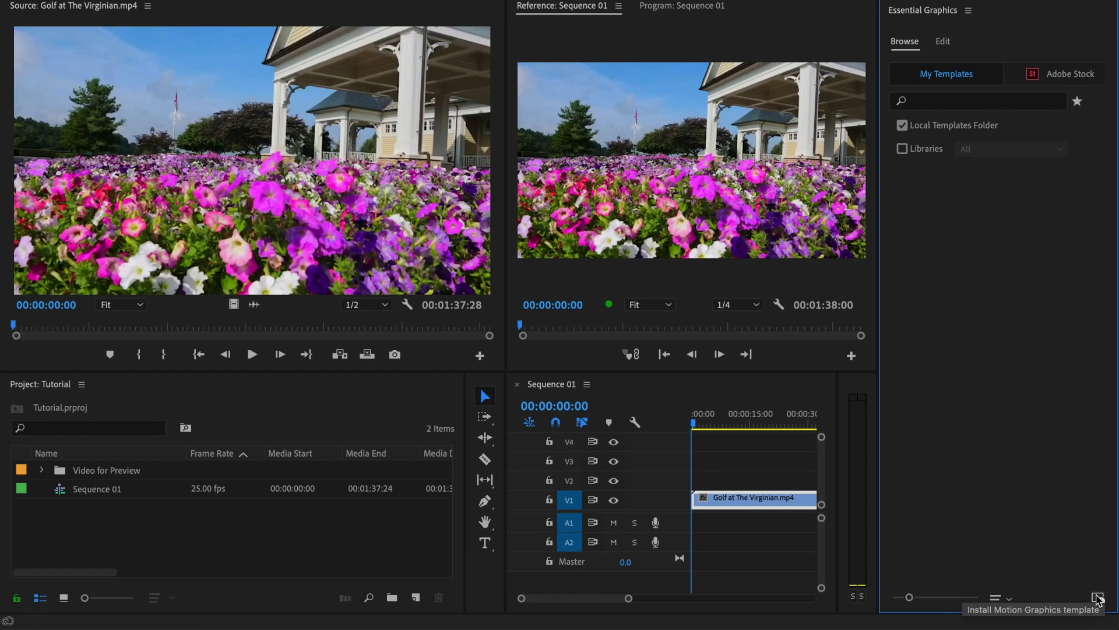
Step: Install the Next On Screen.mogrt template and place it on track V2 at the start of Sequence 01
click(1098, 598)
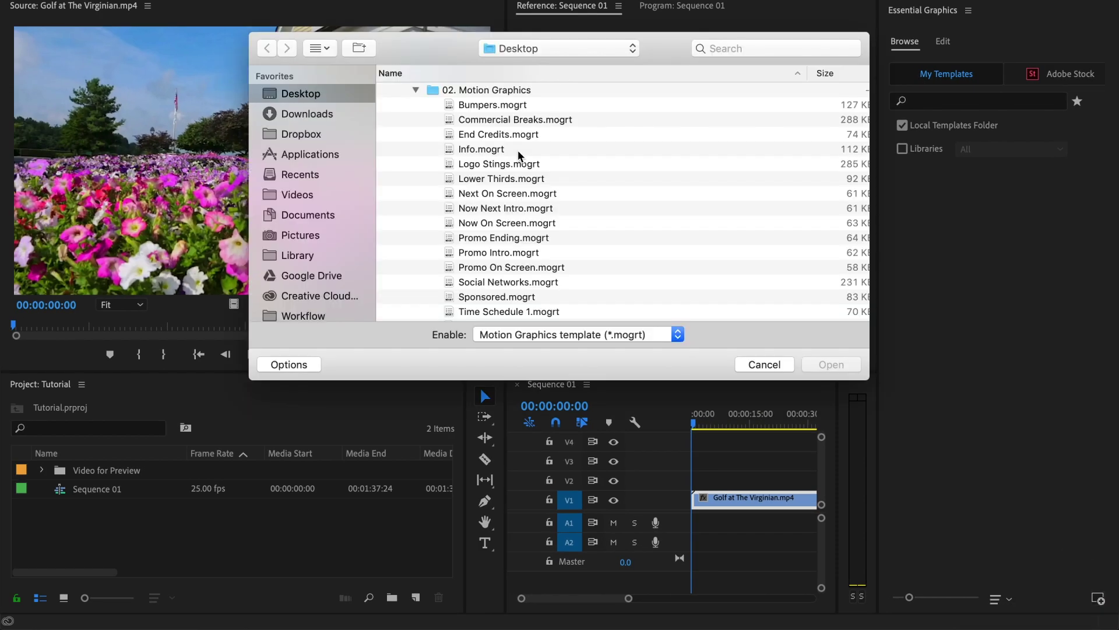
click(472, 197)
click(832, 365)
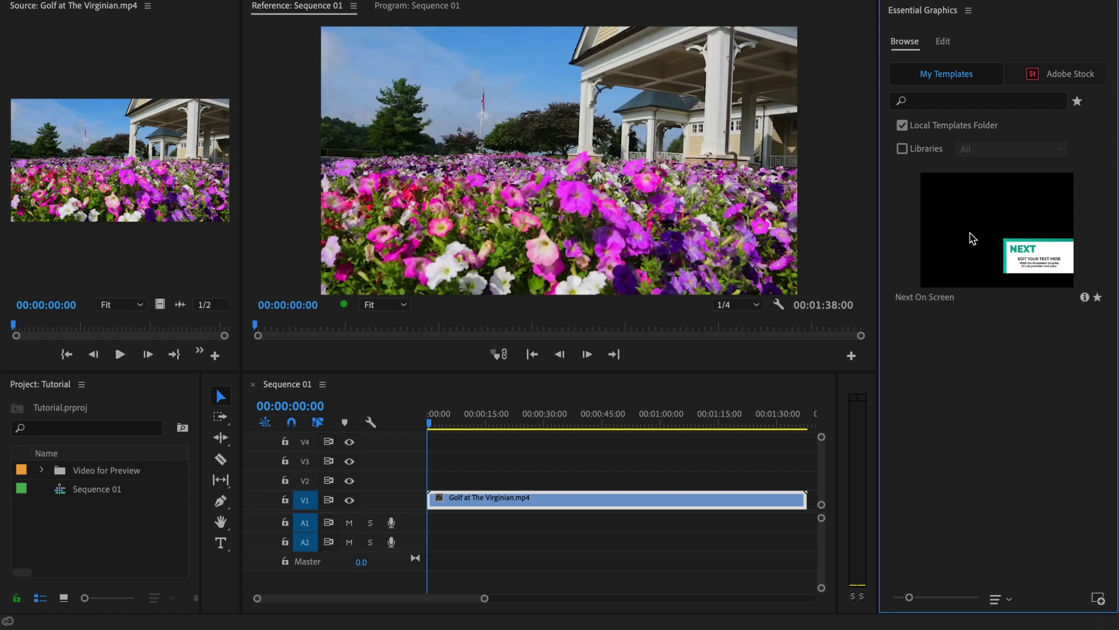
drag(989, 229, 455, 481)
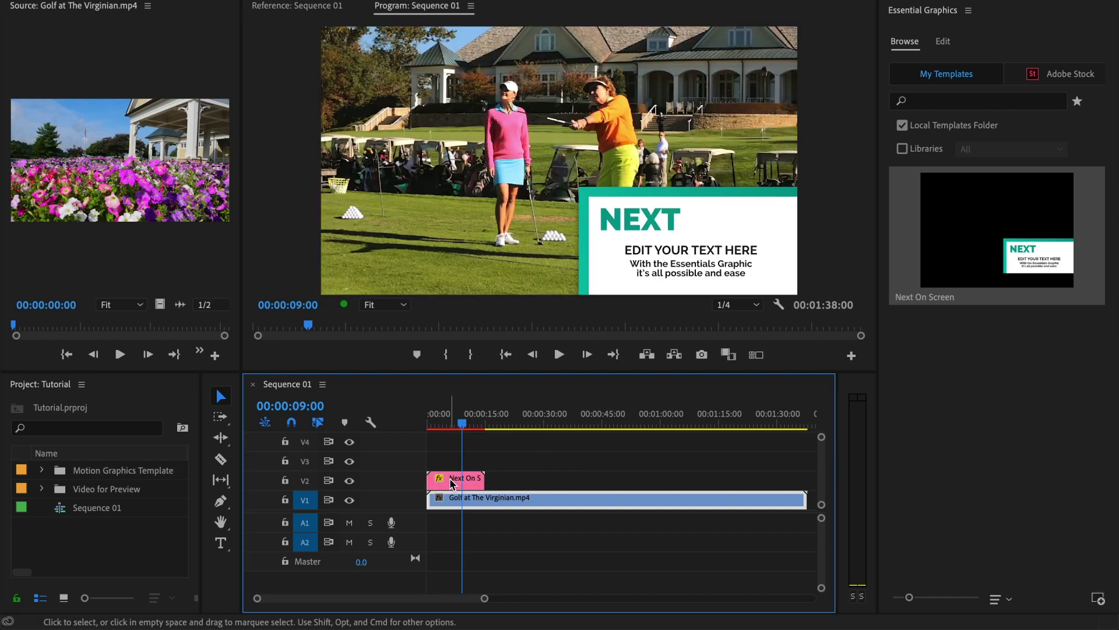
Step: Set the Next On Screen graphic's Color 01 to dark blue and Color 02 to 017A9C
click(455, 481)
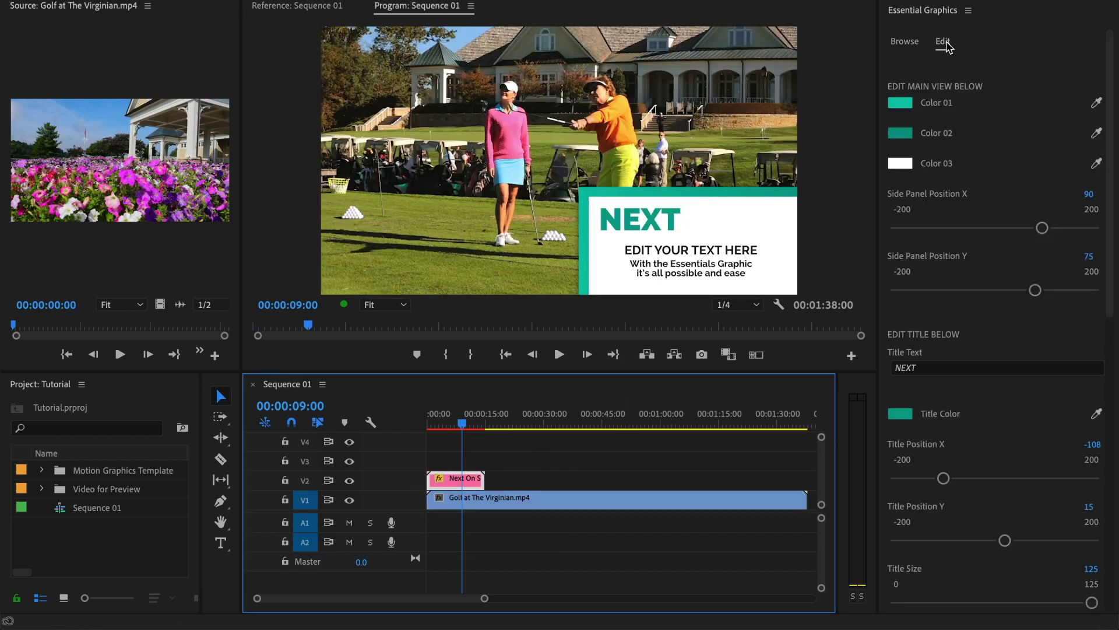
click(900, 102)
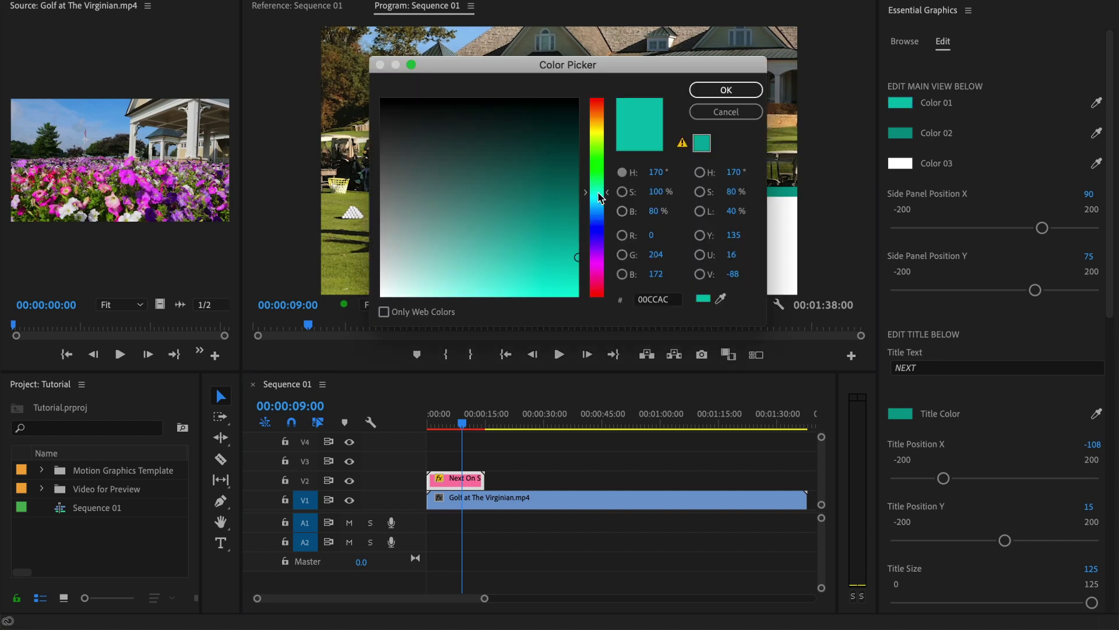
drag(600, 197, 600, 227)
click(726, 90)
click(900, 133)
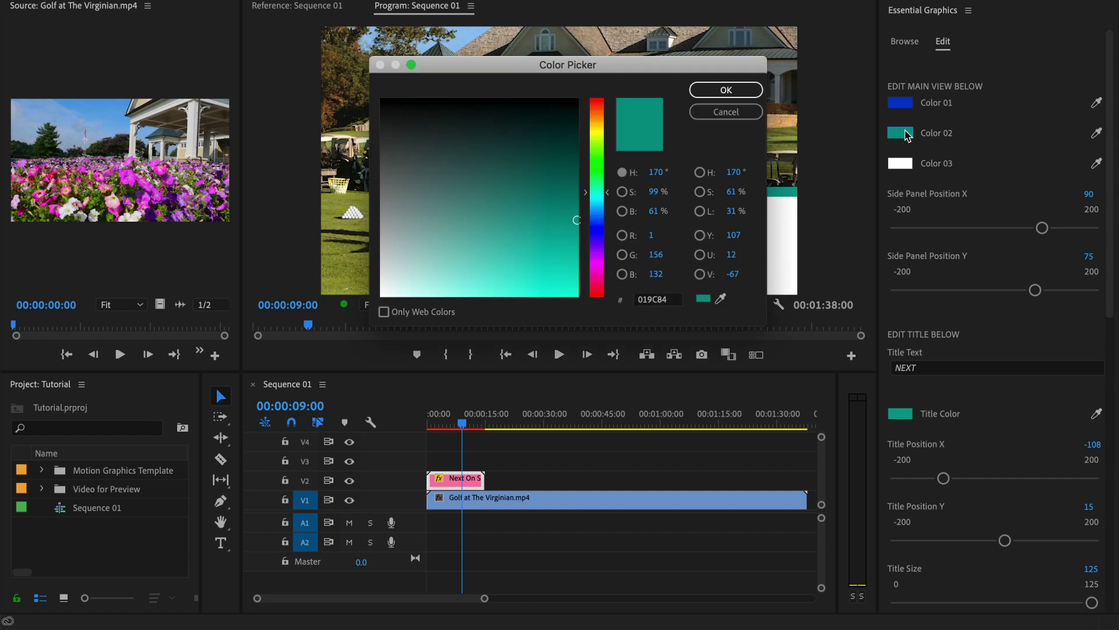
click(598, 204)
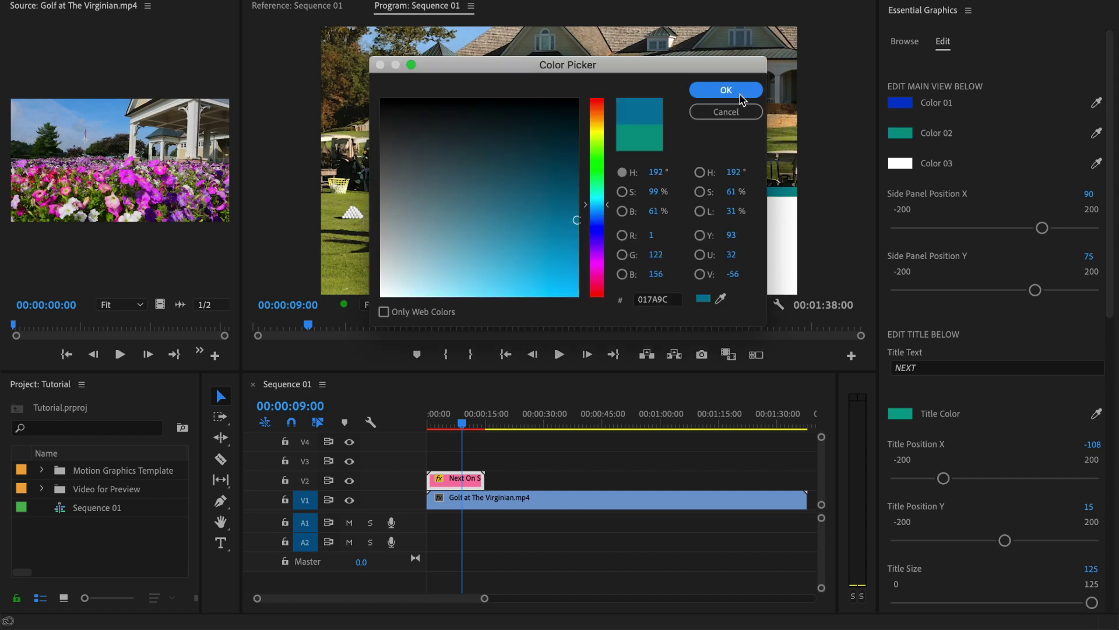
click(726, 89)
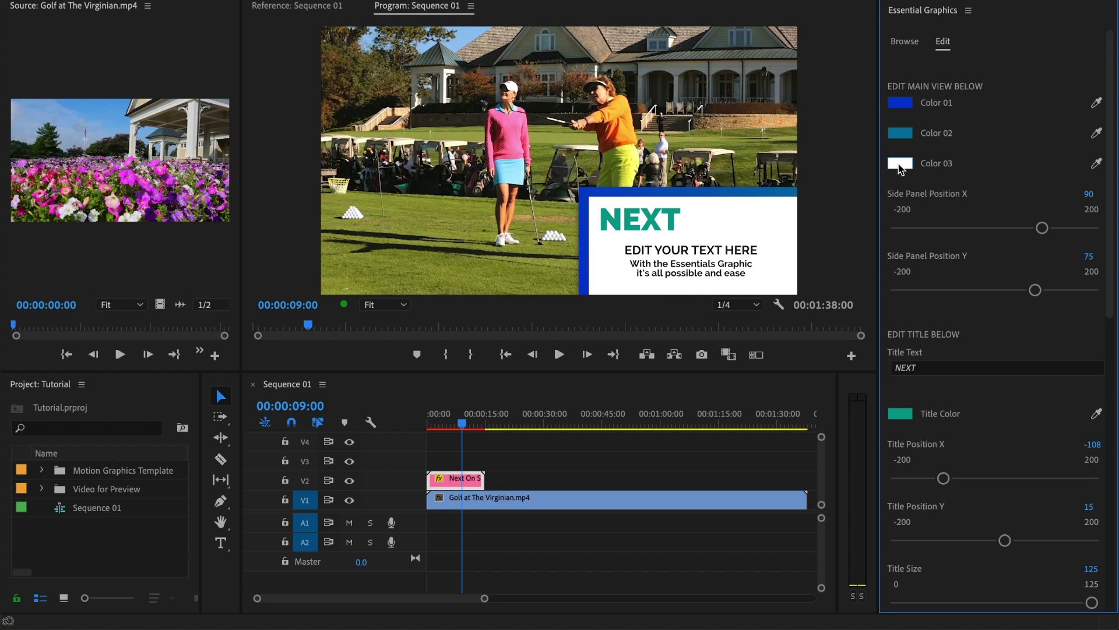
Step: Try magenta B70081 as Color 03 of the Next On Screen graphic, and undo that change
click(901, 164)
drag(597, 140, 598, 277)
click(555, 270)
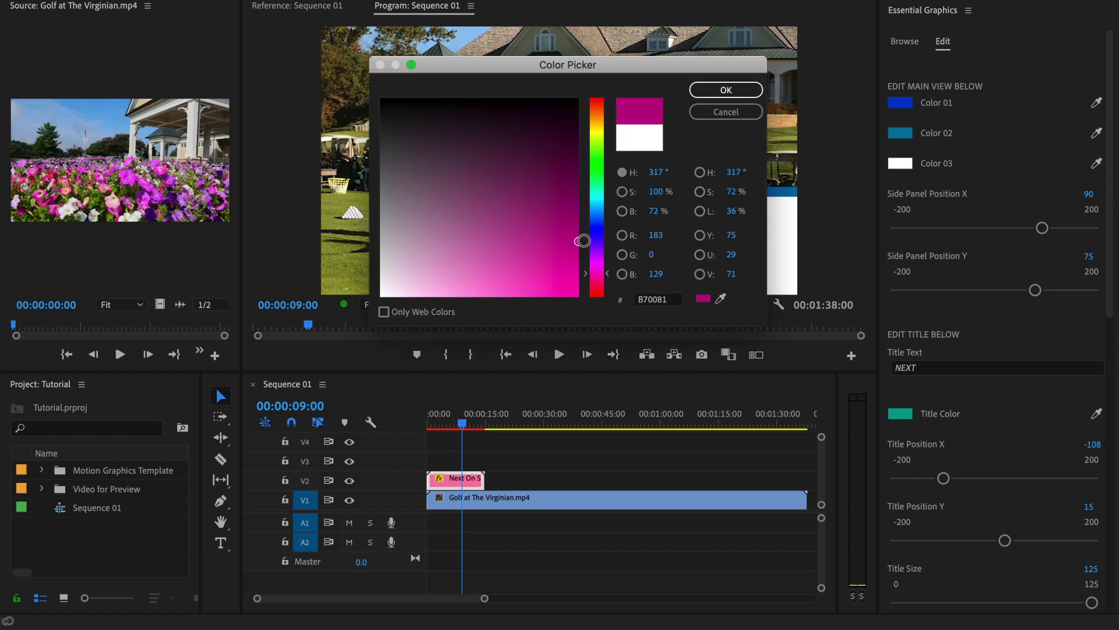
click(707, 95)
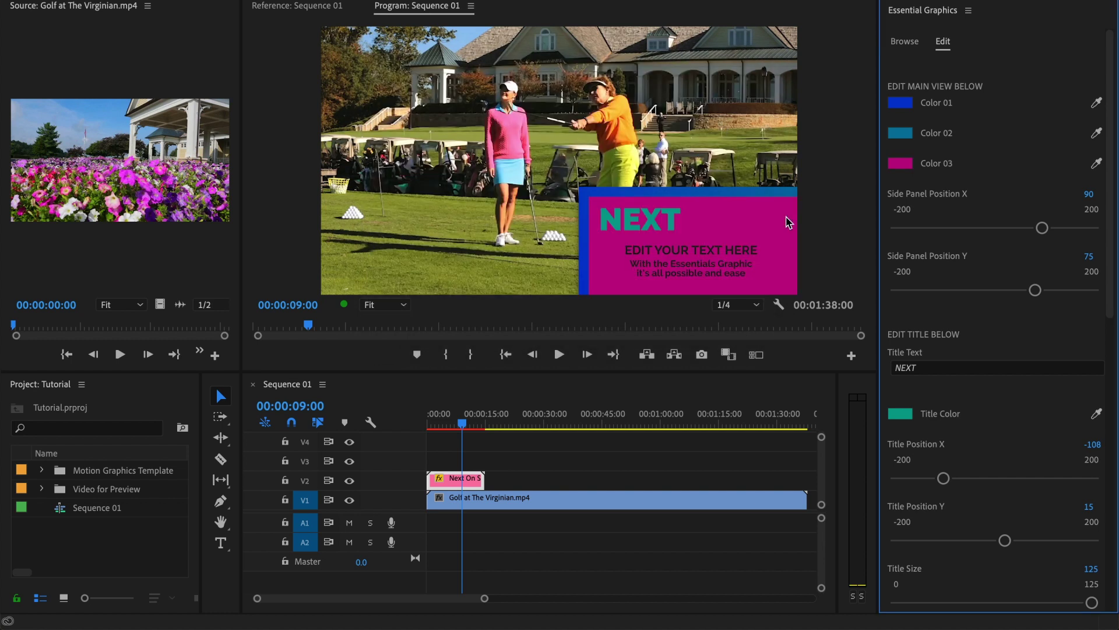
key(ctrl+z)
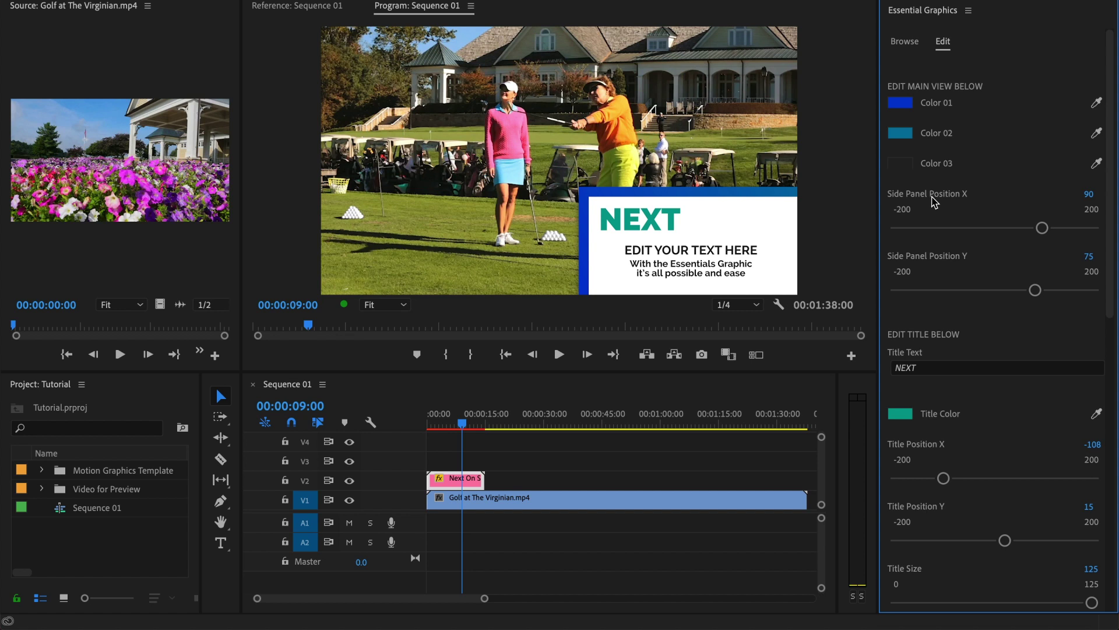
Step: Set the Next On Screen graphic's Side Panel Position X to 106 and Side Panel Position Y to 93
mouse_move(1040, 227)
mouse_down()
mouse_move(969, 225)
mouse_move(1046, 228)
mouse_up()
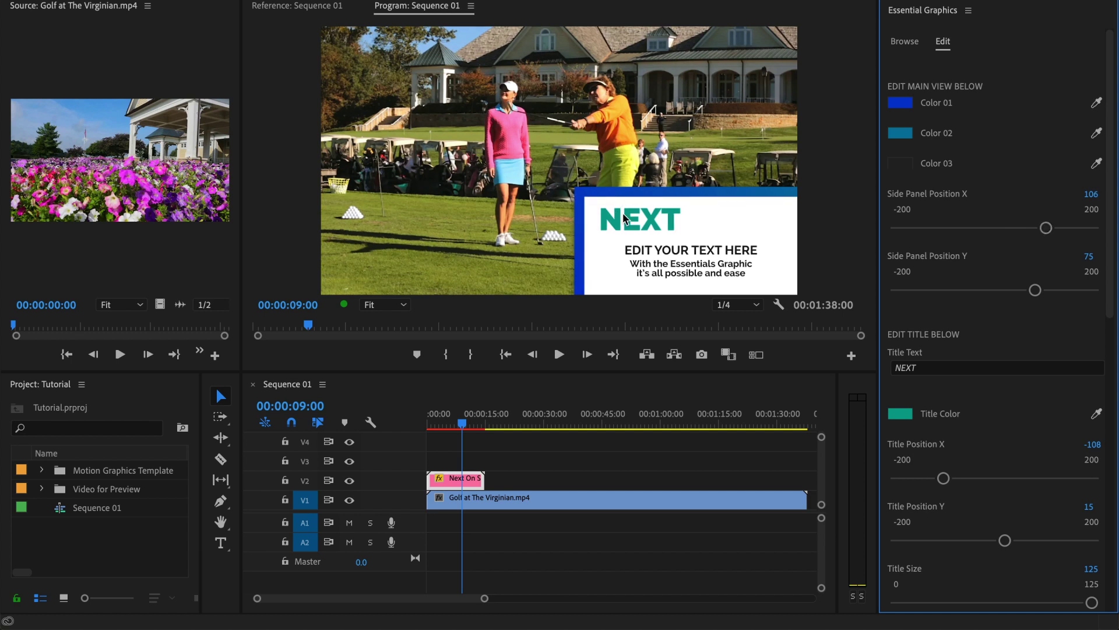
mouse_move(1036, 290)
mouse_down()
mouse_move(968, 292)
mouse_move(1042, 300)
mouse_up()
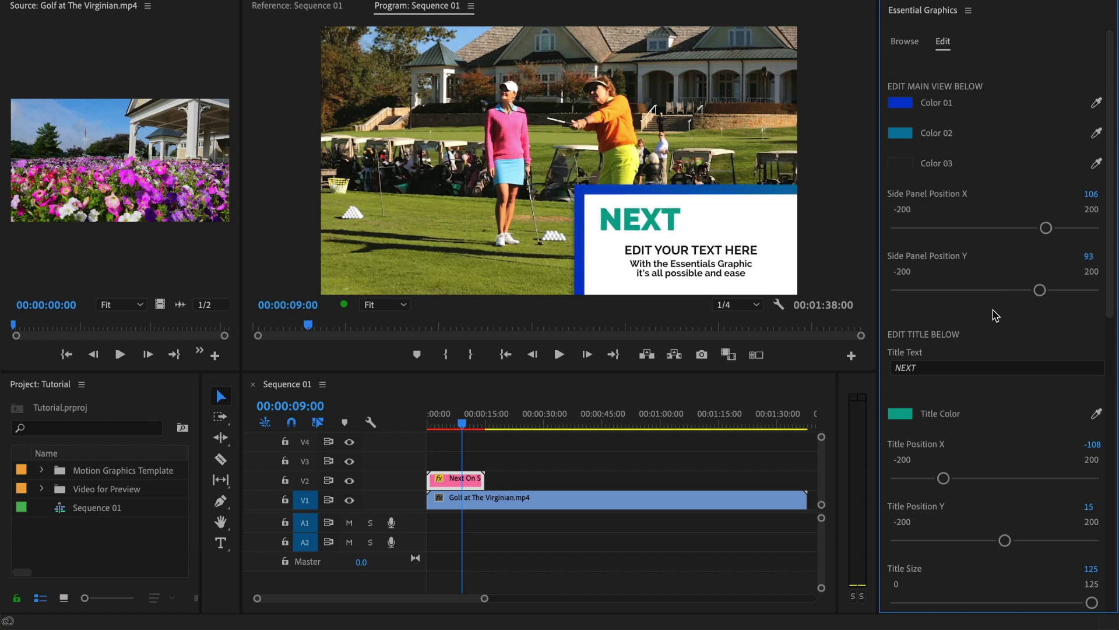
Step: Replace the graphic's title text with "YOUT TEXT" and set Title Position X to -32 so it fits the side panel
click(944, 367)
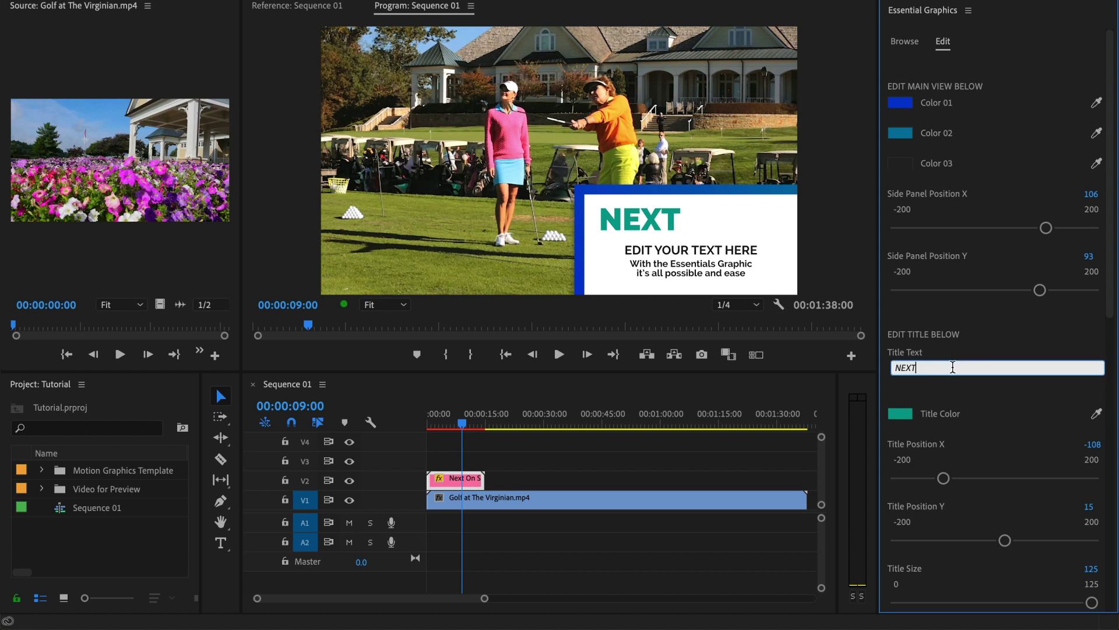
drag(952, 367, 810, 362)
text(YOUT T)
click(979, 348)
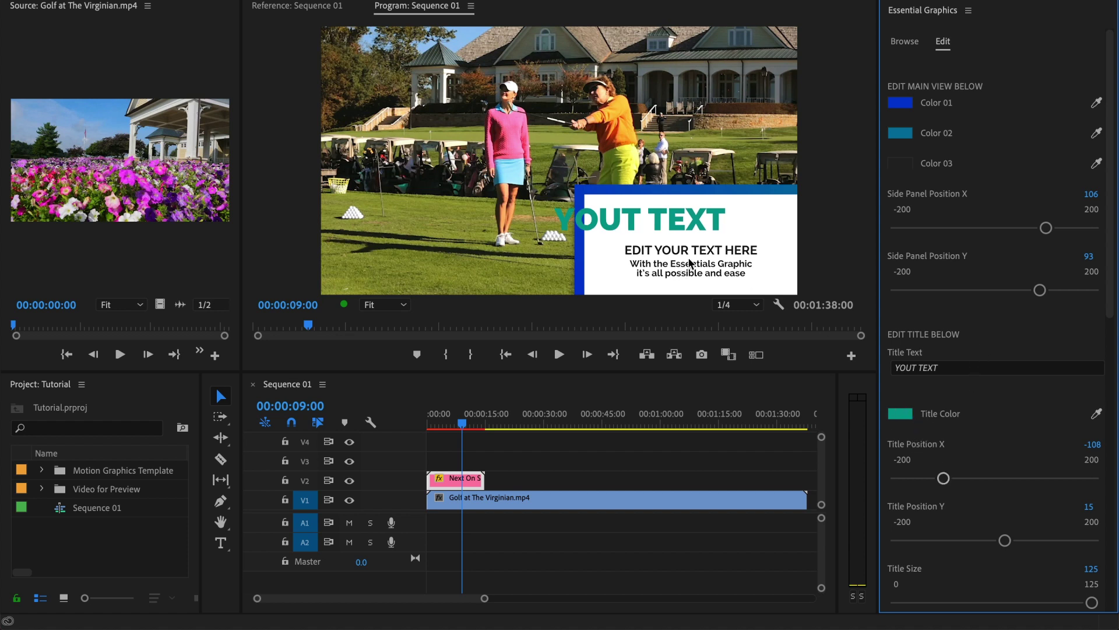
drag(944, 478, 980, 479)
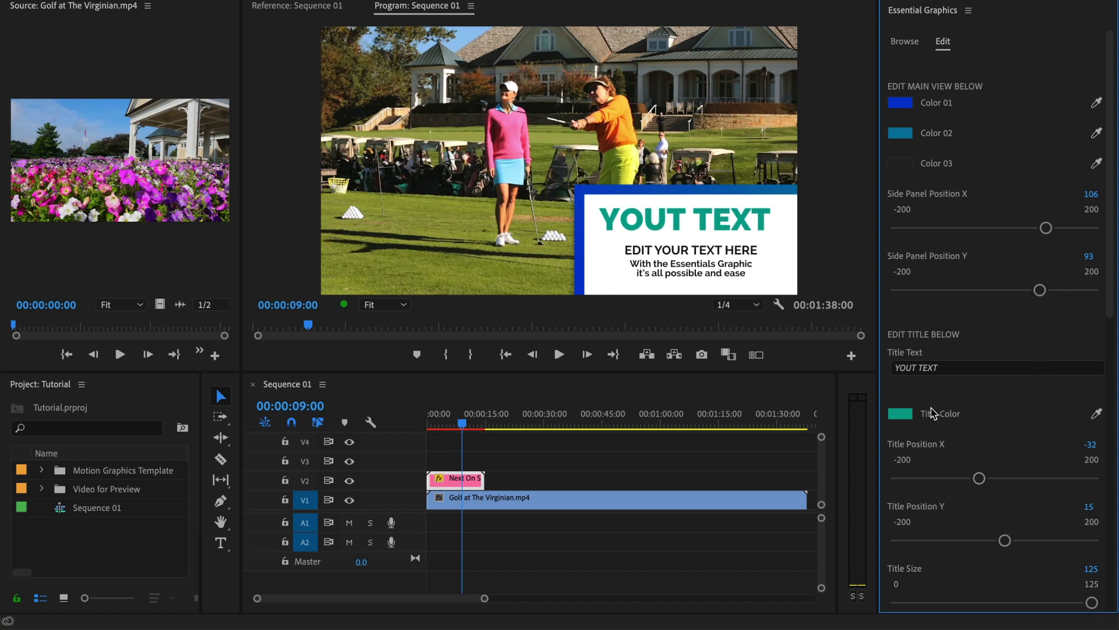
Step: Open the Text#1 source text of the Next On Screen graphic for editing
drag(1113, 266, 1115, 452)
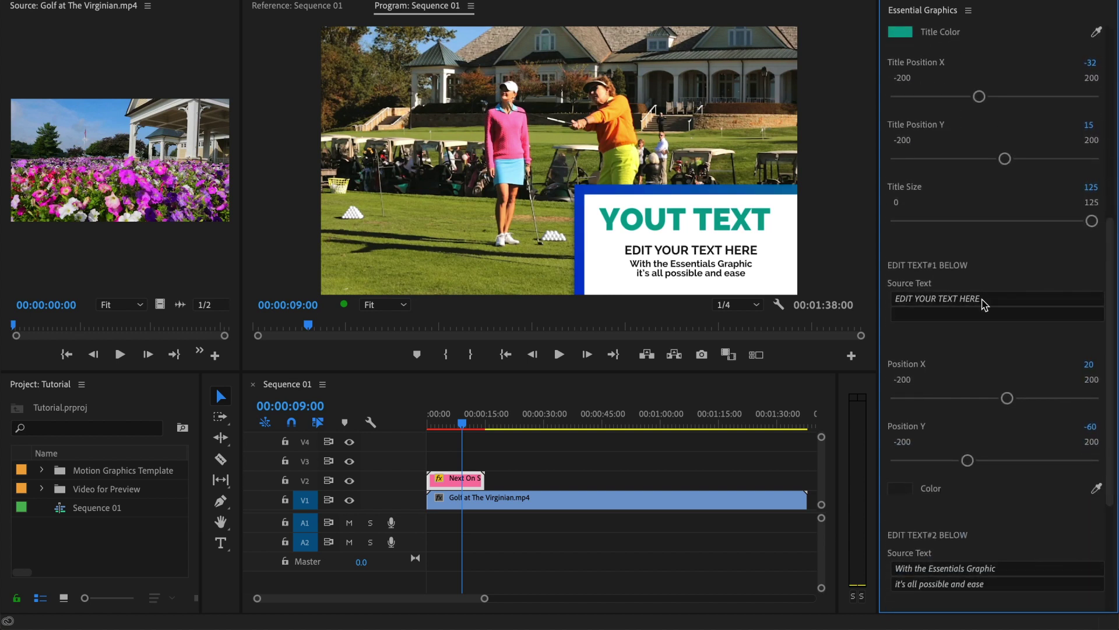
click(983, 300)
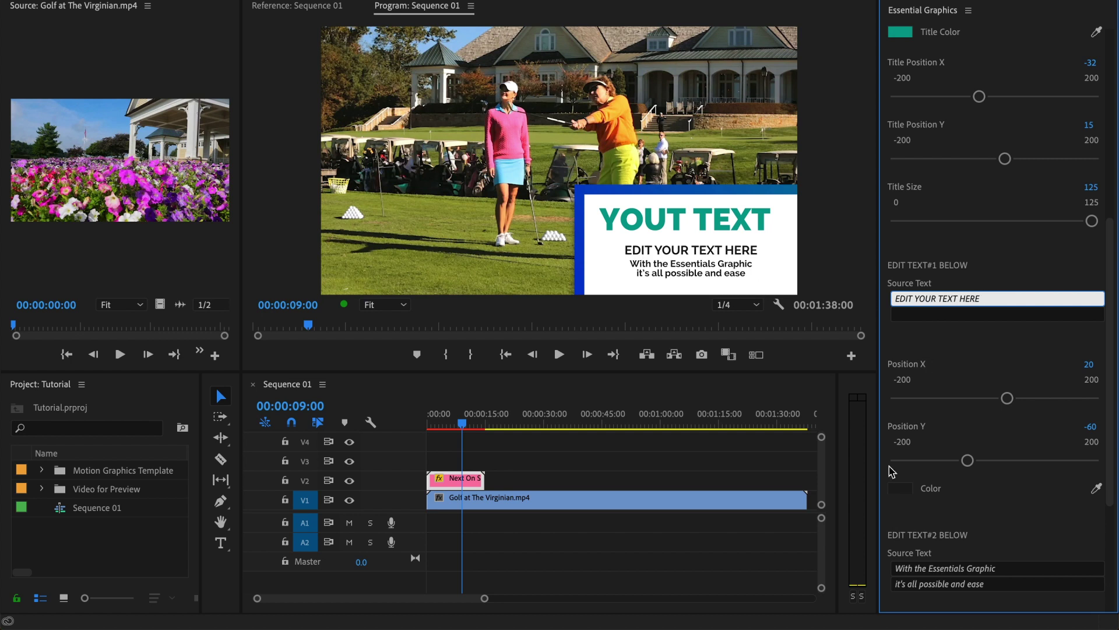
scroll(1091, 315, down, 4)
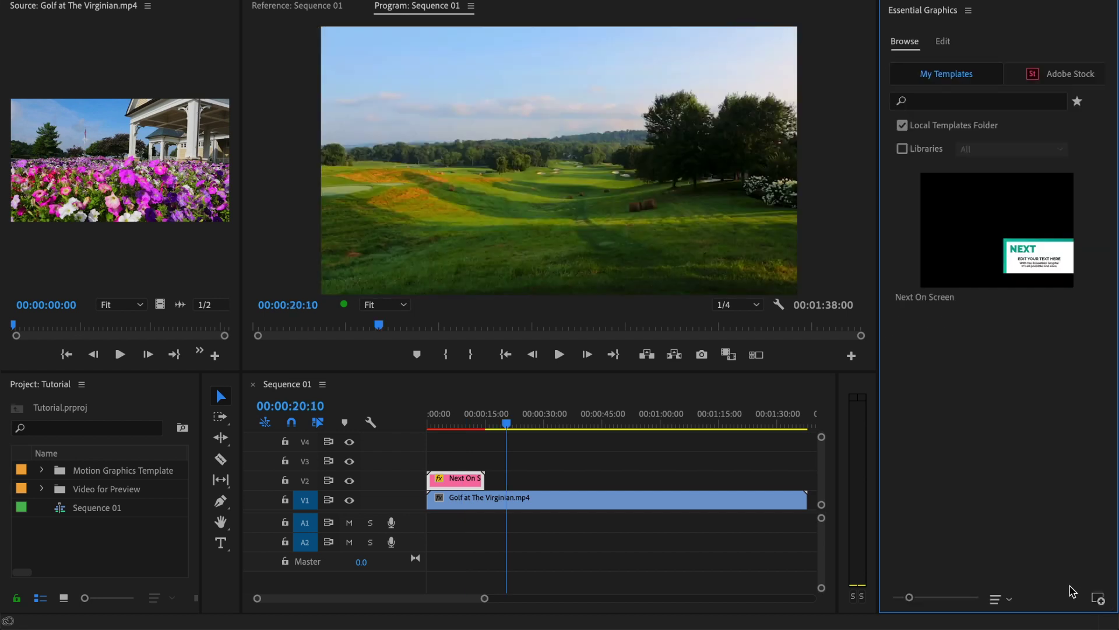
Step: Install the Bumpers.mogrt template and place it on track V2 at about 20 seconds, after the Next On Screen clip
click(1098, 599)
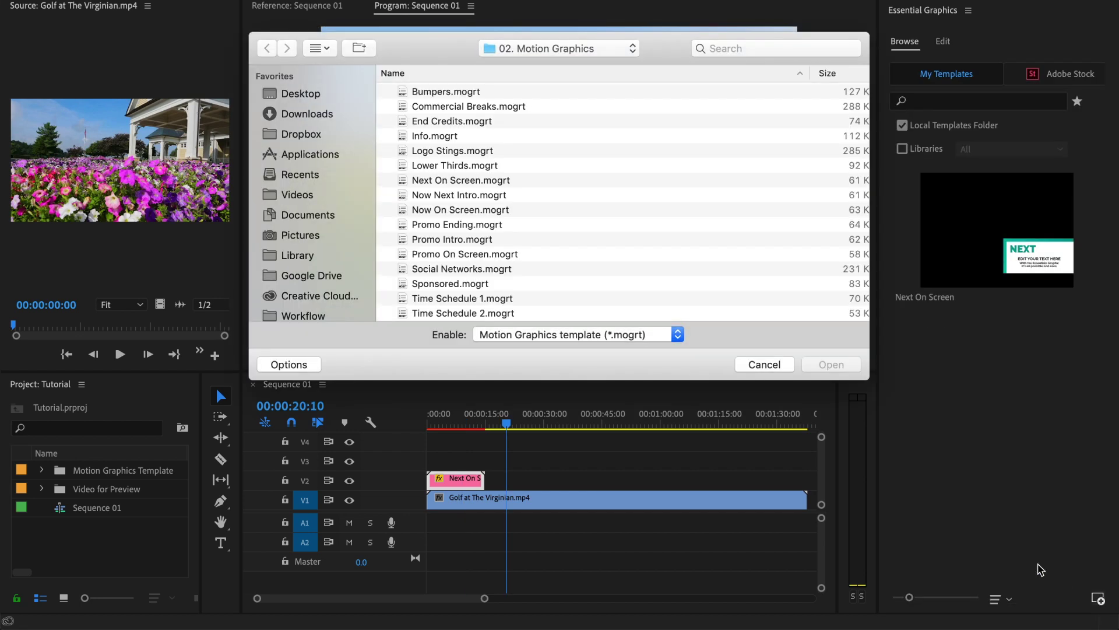
click(445, 92)
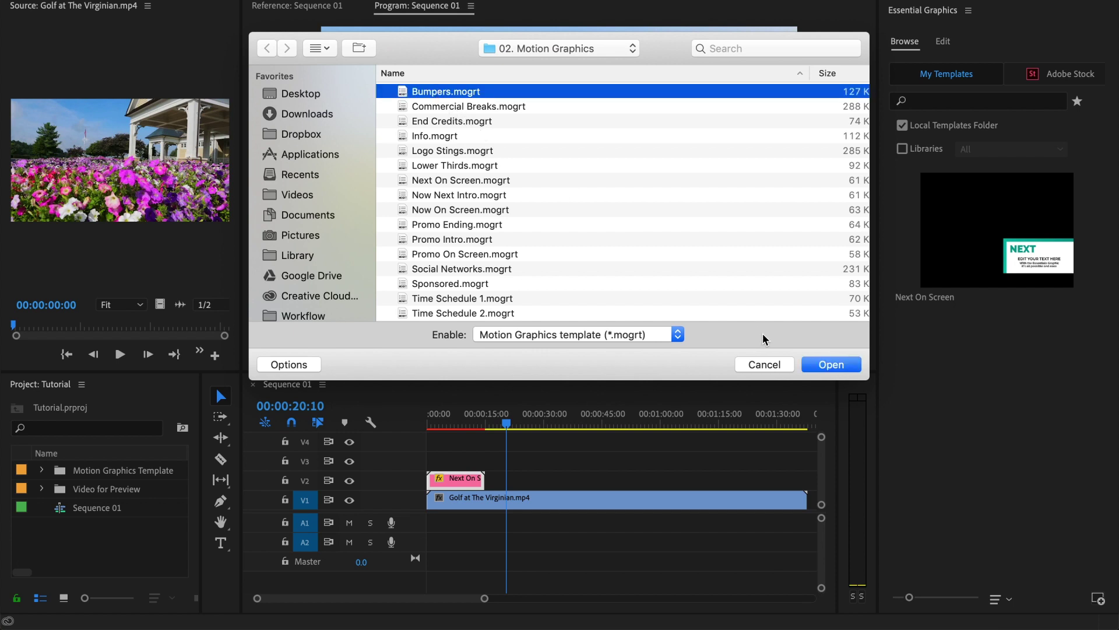
click(849, 366)
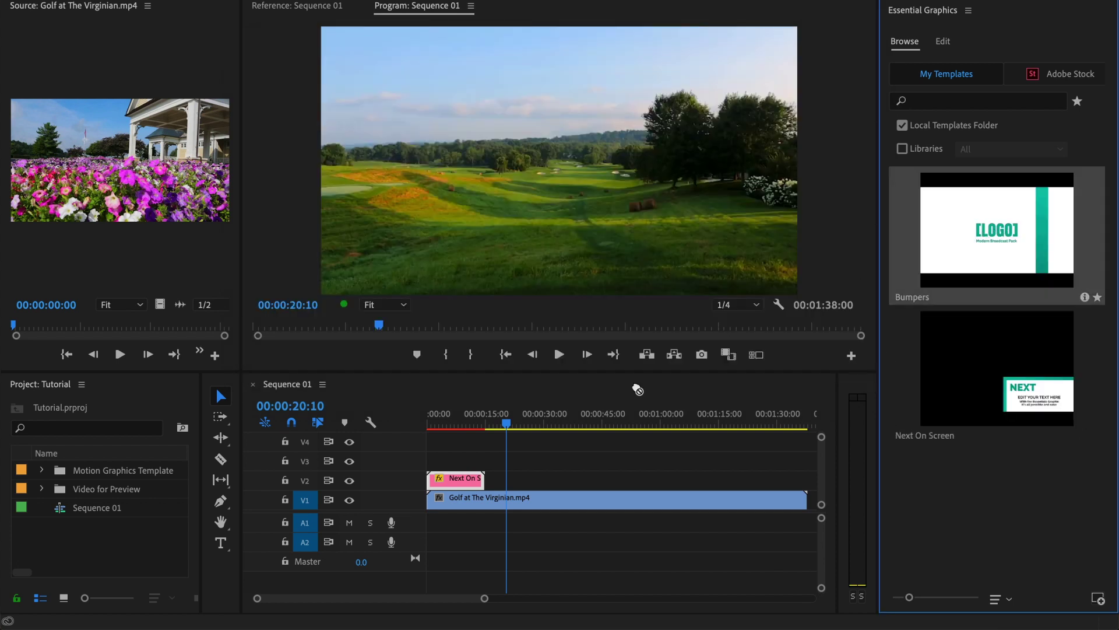
drag(638, 389, 512, 476)
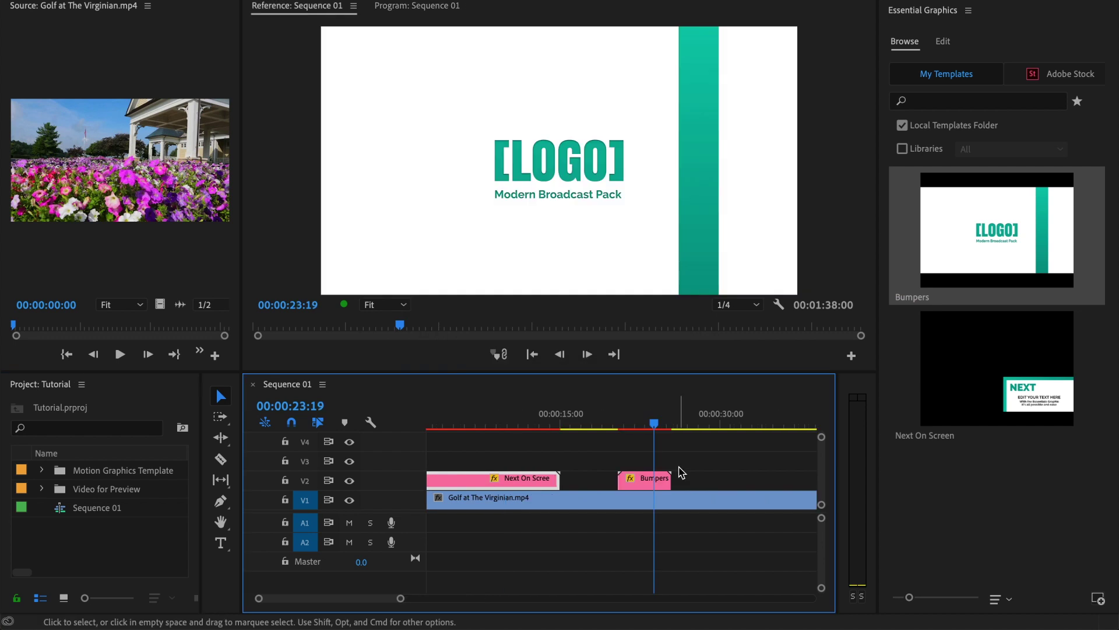
Step: Switch the Bumpers clip on track V2 to the Bumper 02 version
click(644, 483)
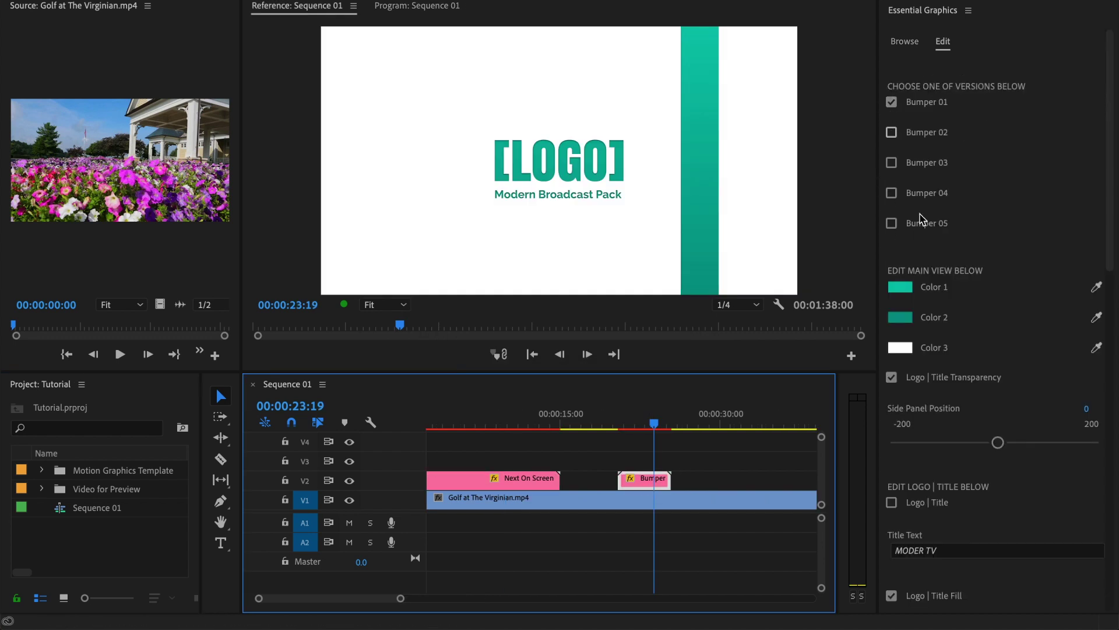
click(892, 133)
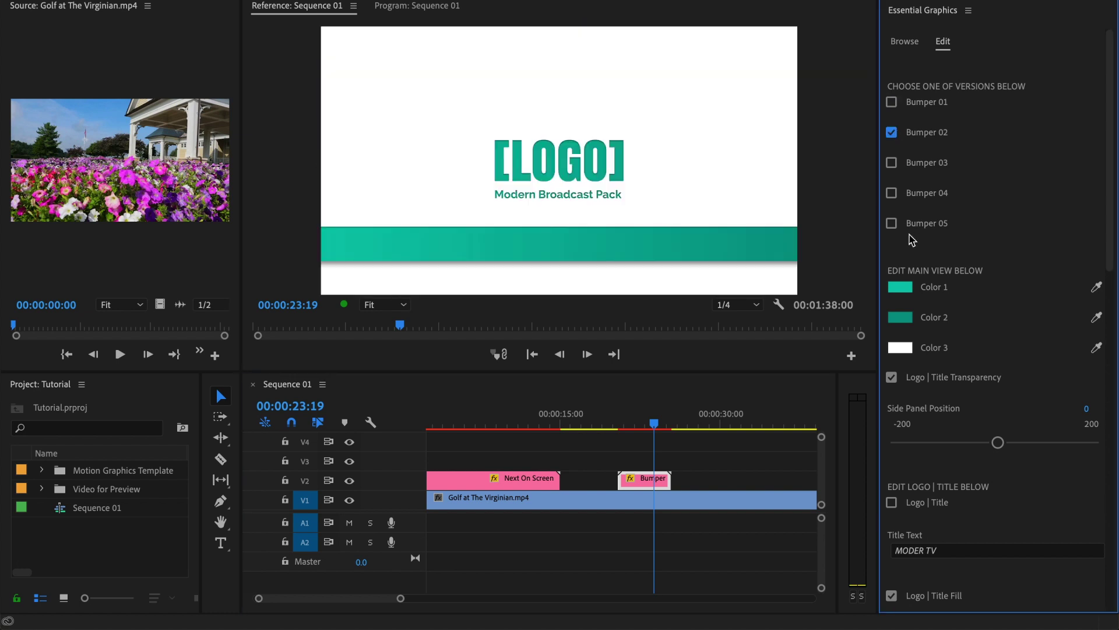
scroll(952, 191, down, 3)
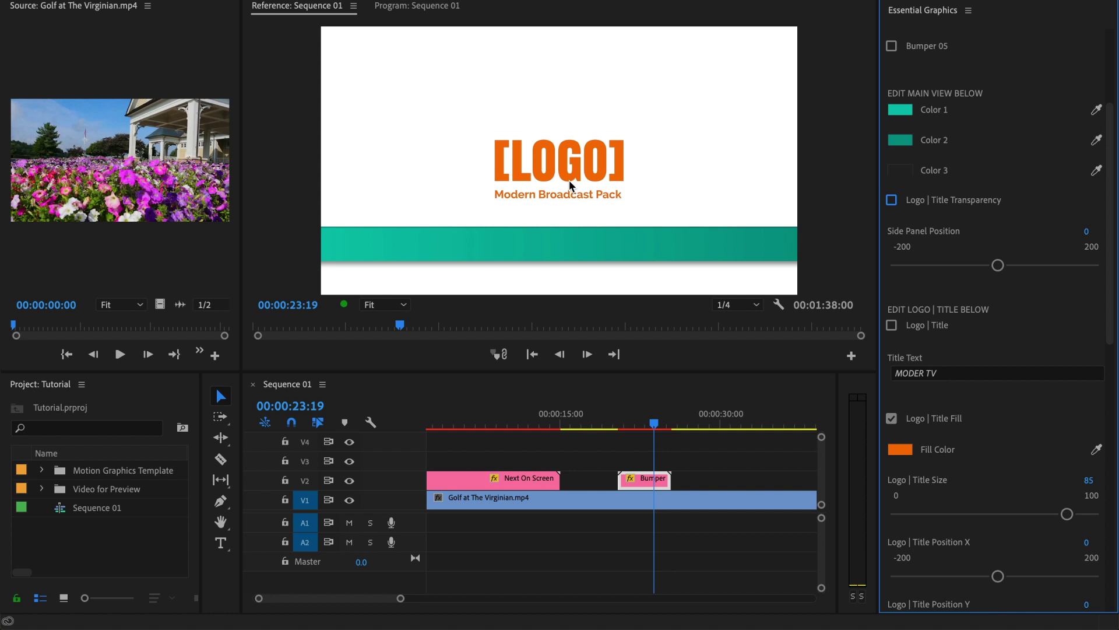
Step: Enable Logo | Title Transparency on the Bumpers graphic and try showing the title text instead of the logo
click(892, 200)
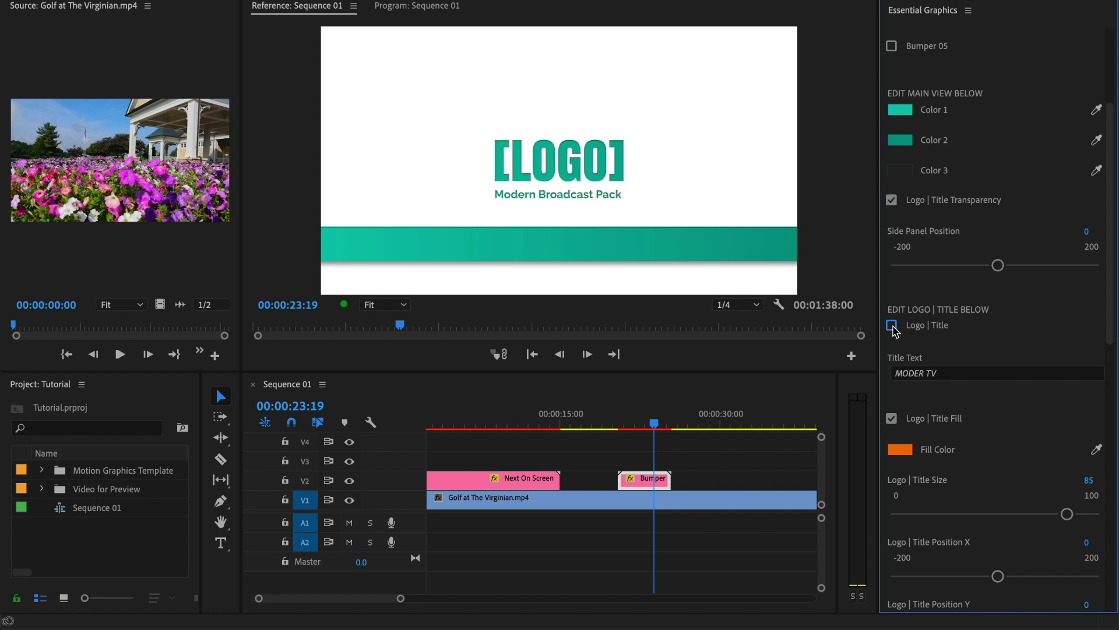
click(893, 327)
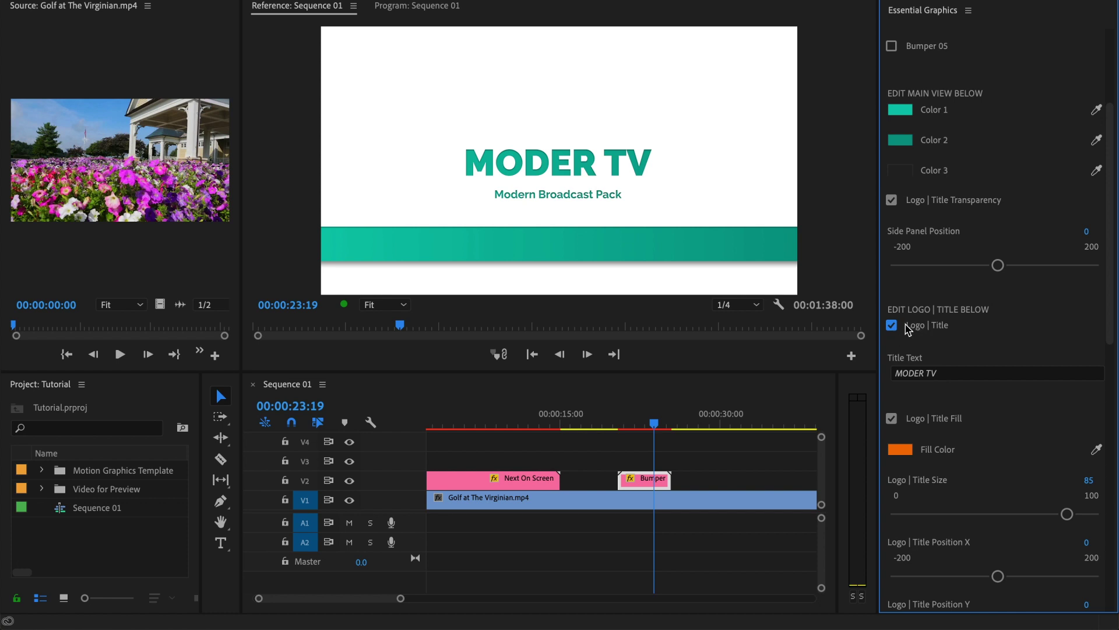
click(956, 376)
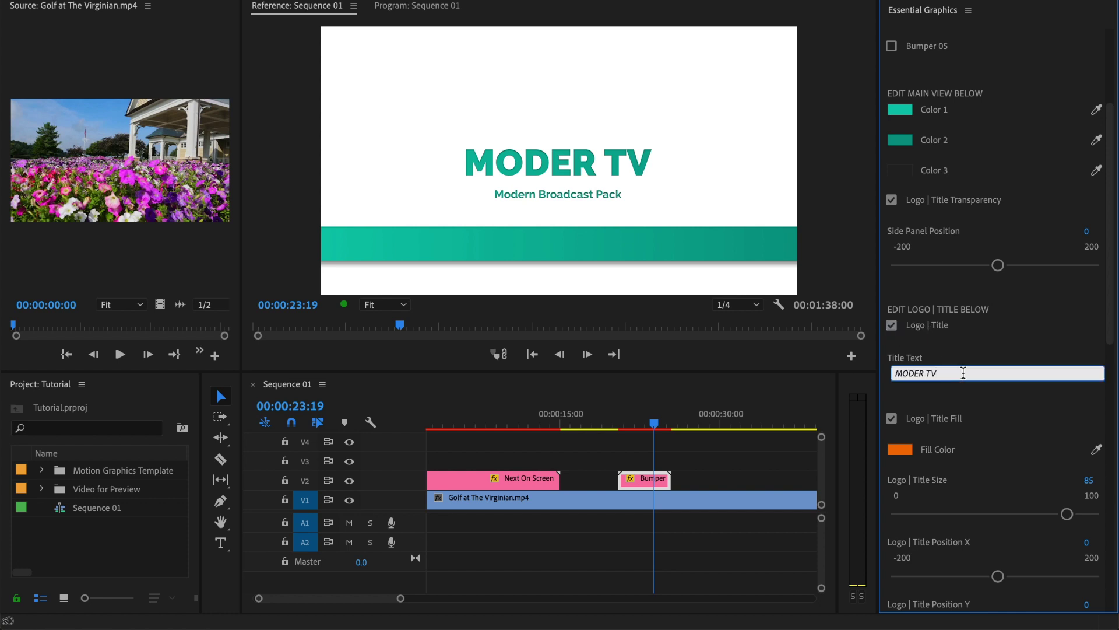
click(893, 326)
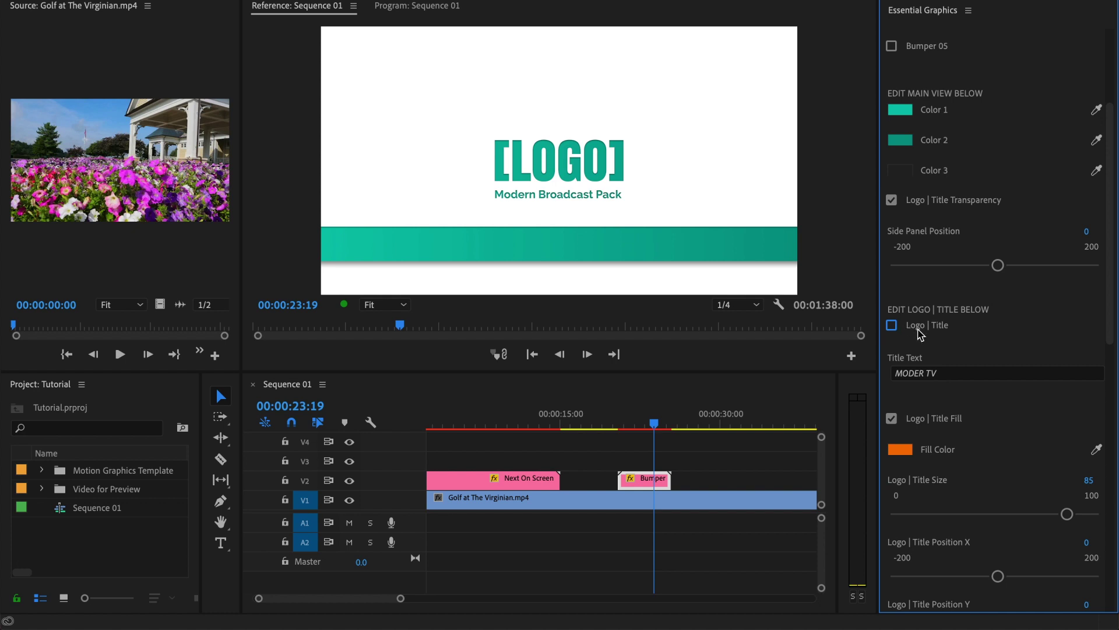
Step: Try the Top To Bottom and Right To Left transitions on the Bumpers clip and set it to From The Centre
scroll(927, 332, down, 10)
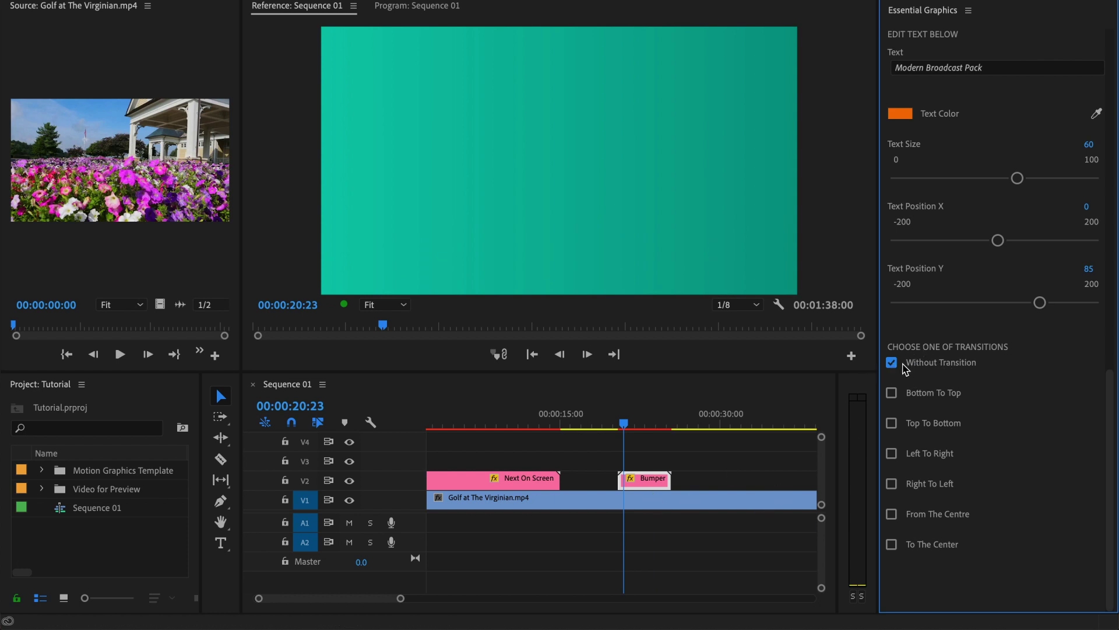
click(891, 362)
click(893, 425)
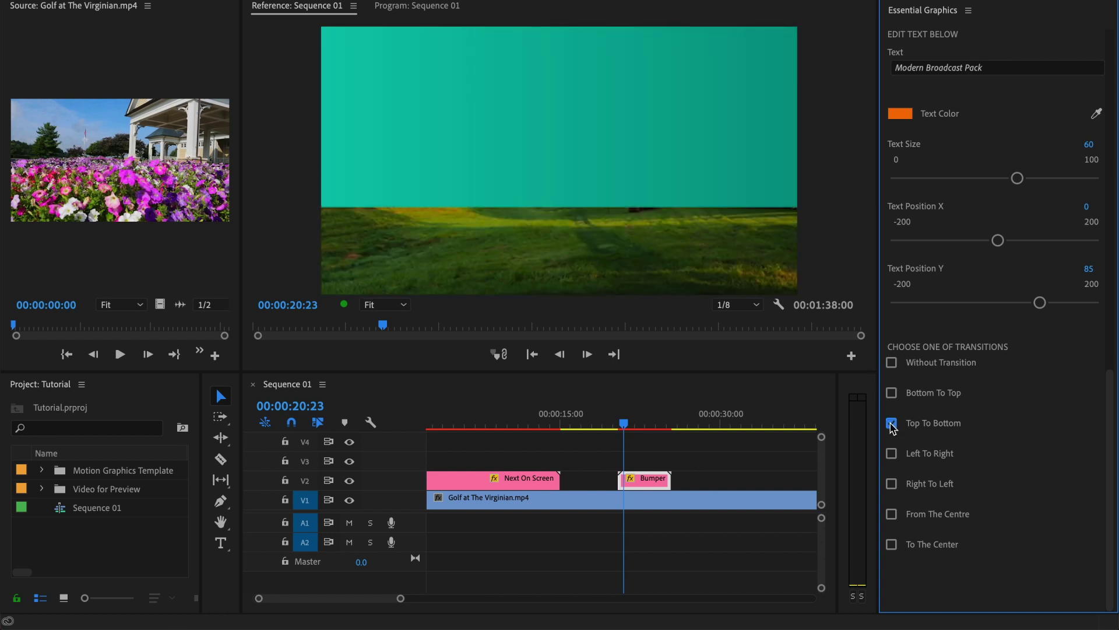
click(621, 425)
drag(621, 427, 624, 429)
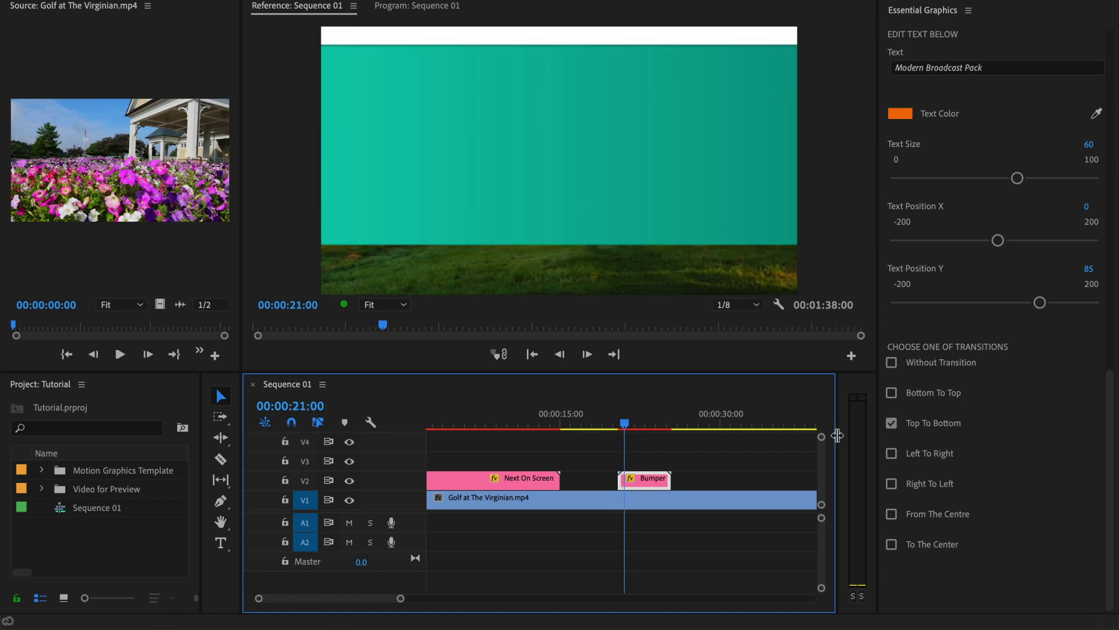
click(892, 423)
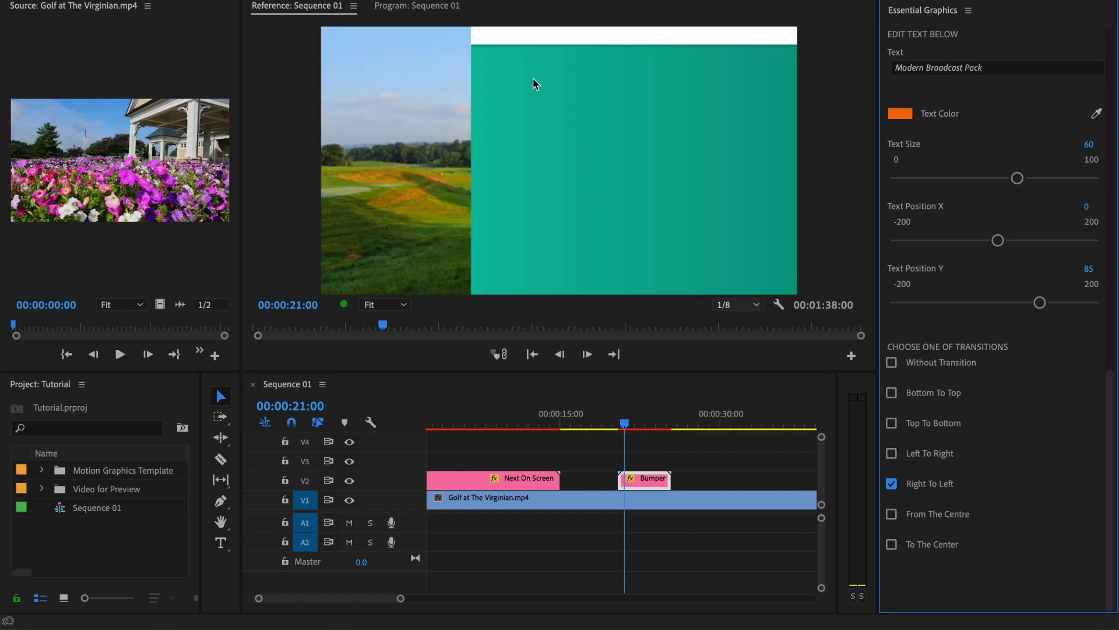
click(891, 484)
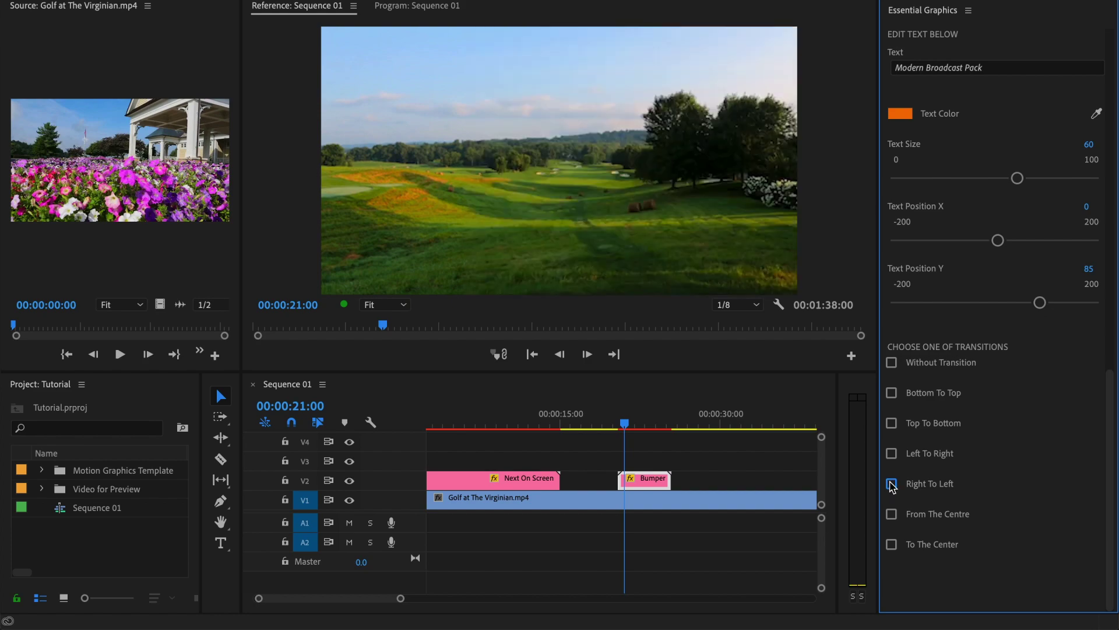
click(891, 515)
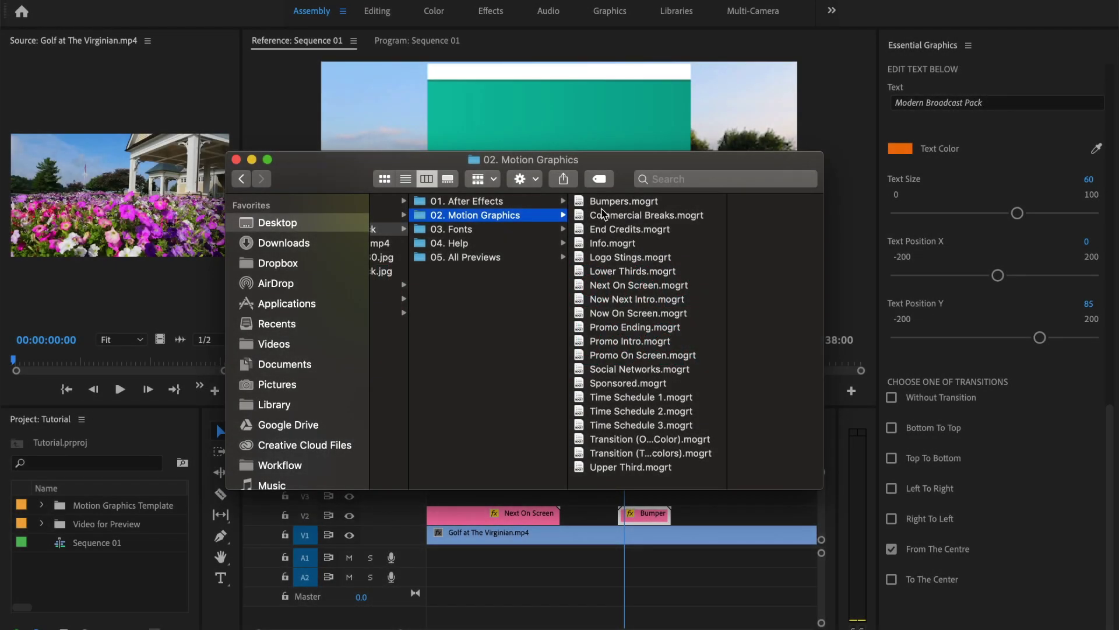
Step: Switch to Finder and open Bumpers.aep from the 01. After Effects folder in After Effects
click(598, 205)
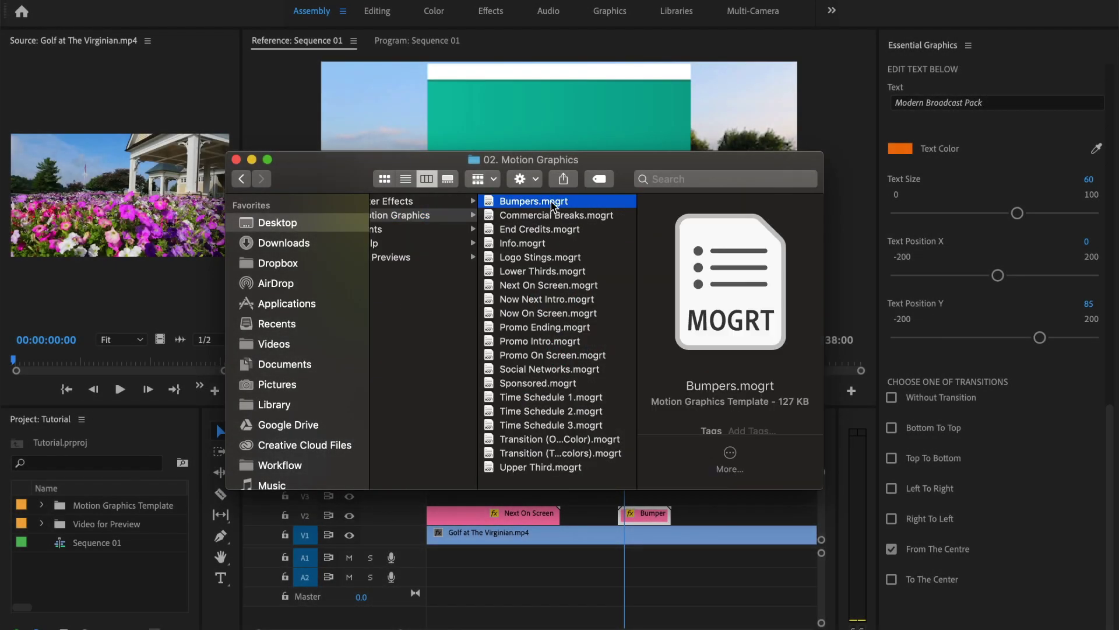
scroll(552, 206, left, 3)
click(449, 206)
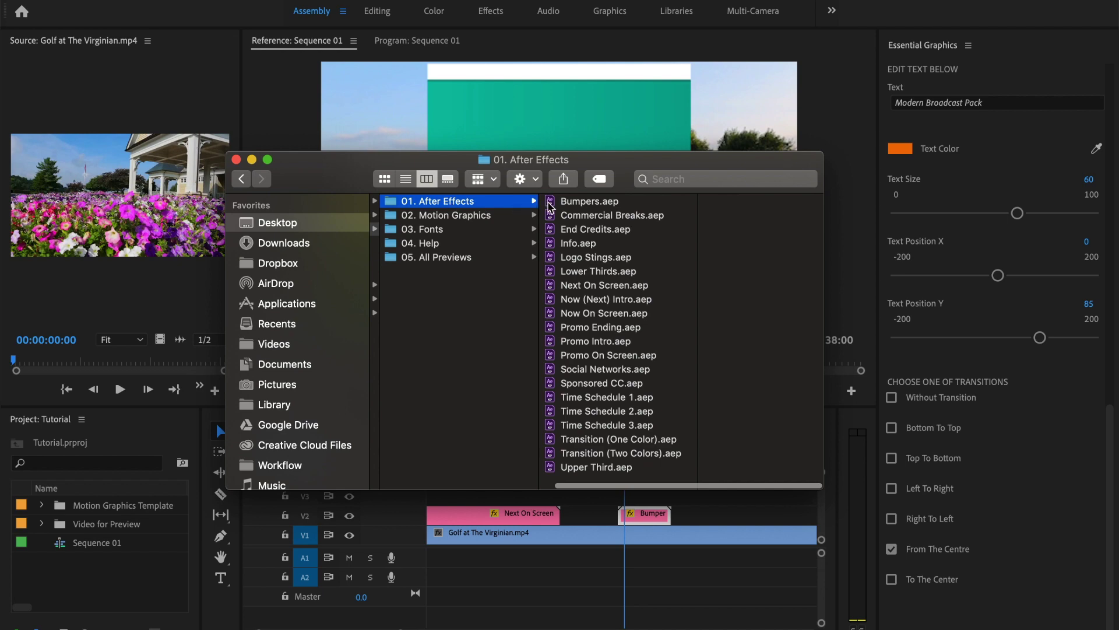
click(550, 206)
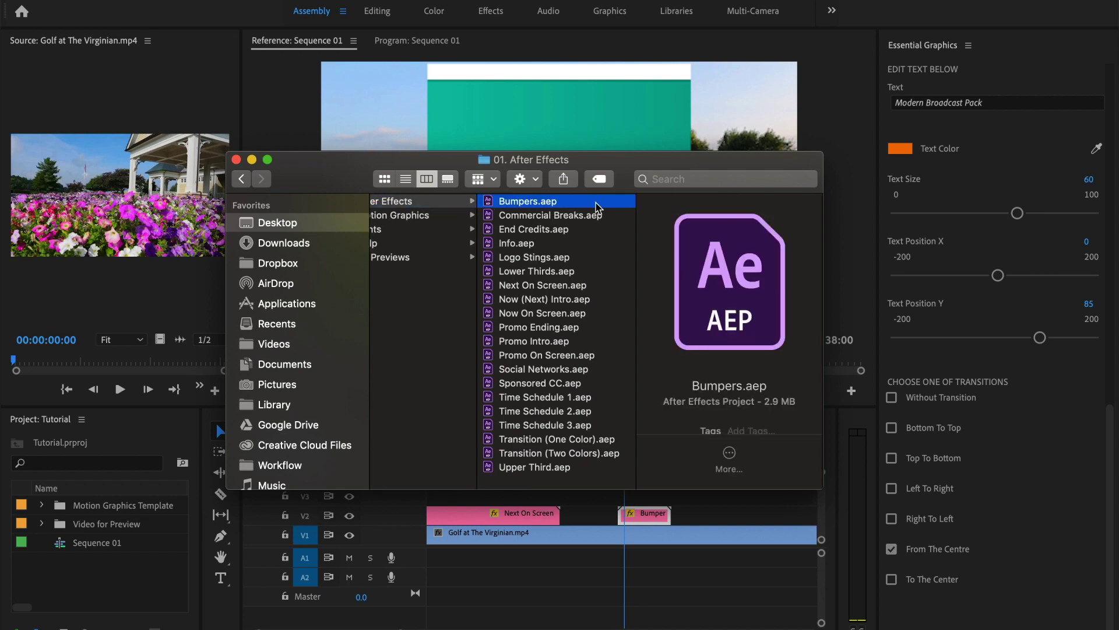
right_click(490, 205)
click(510, 139)
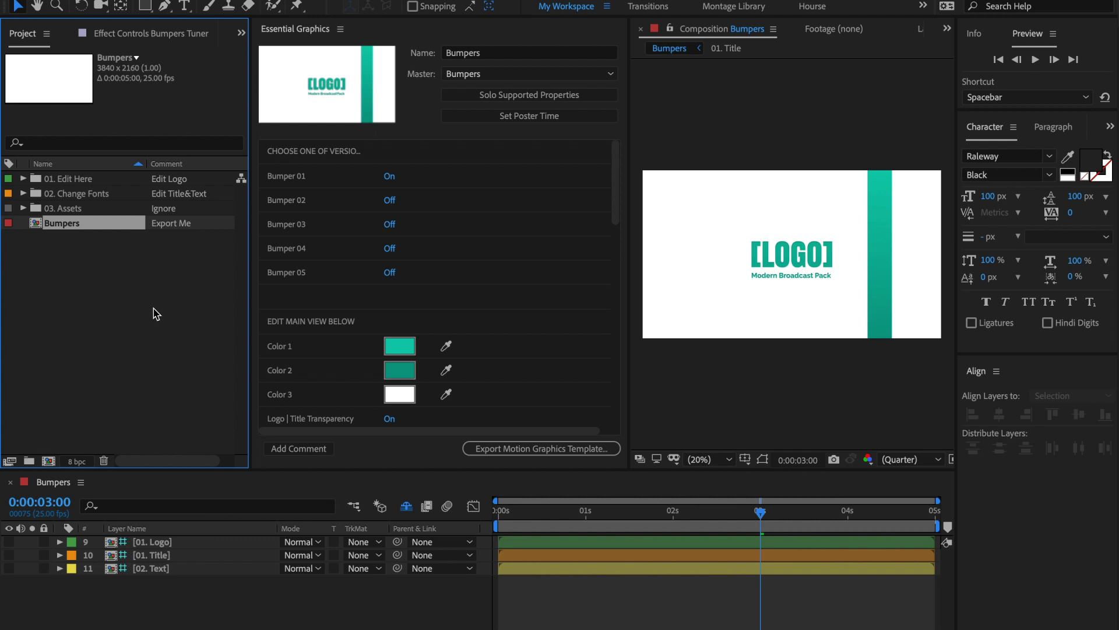
Step: Import the envato logo folder into the Bumpers project and expand it to list its files
right_click(117, 284)
mouse_move(169, 349)
click(326, 348)
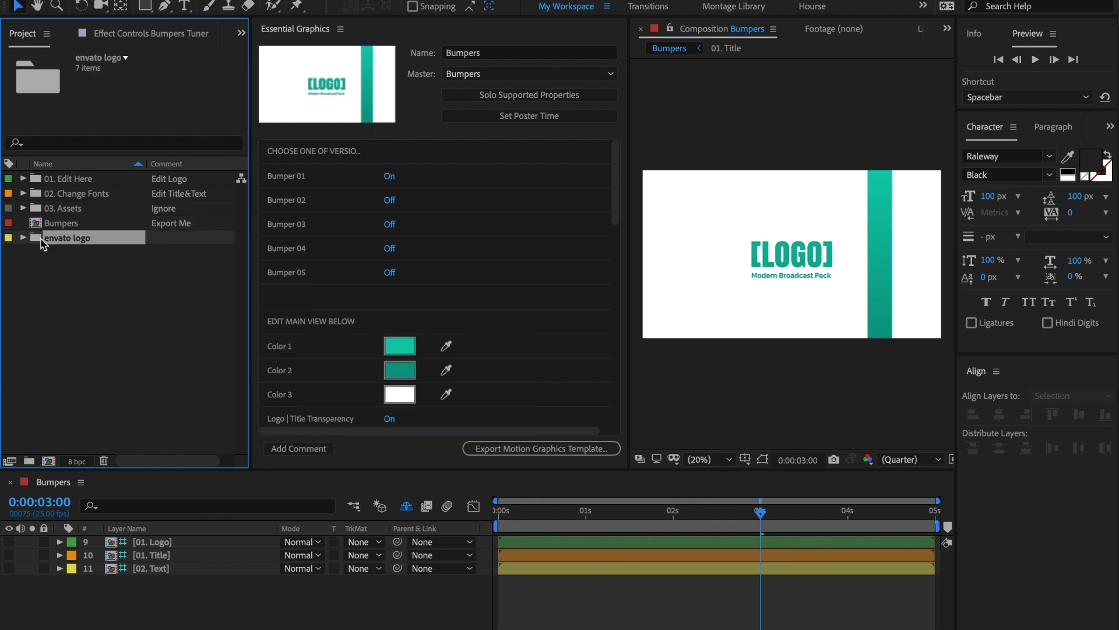
click(24, 238)
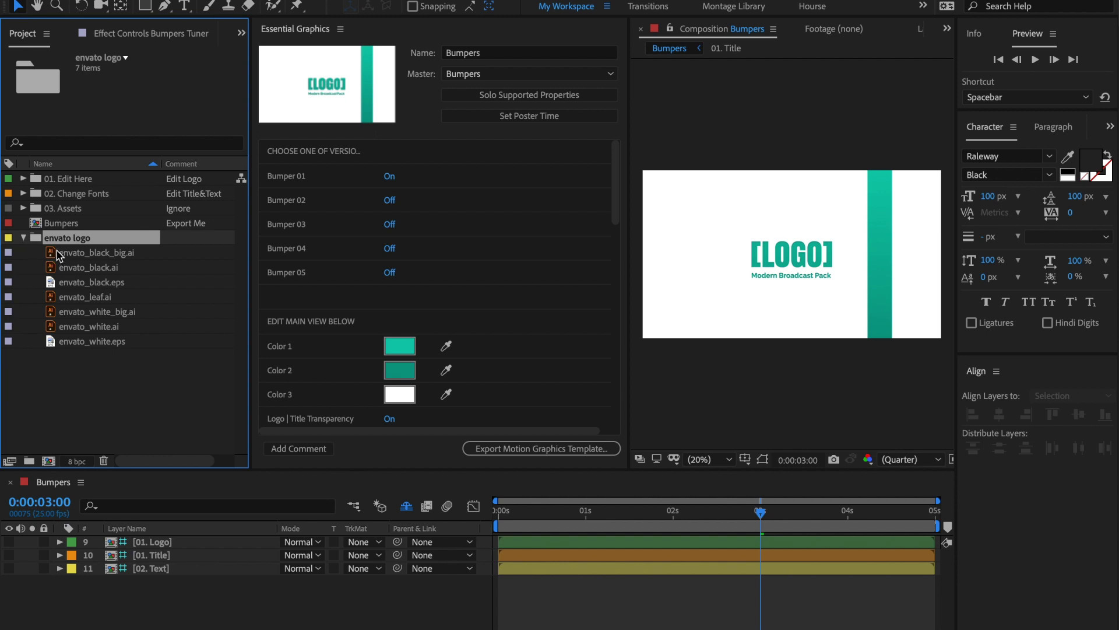
Step: Open the 01. Logo composition from 01. Edit Here, add envato_white.ai as the top layer and hide the envato_black.ai and [LOGO] layers
click(40, 180)
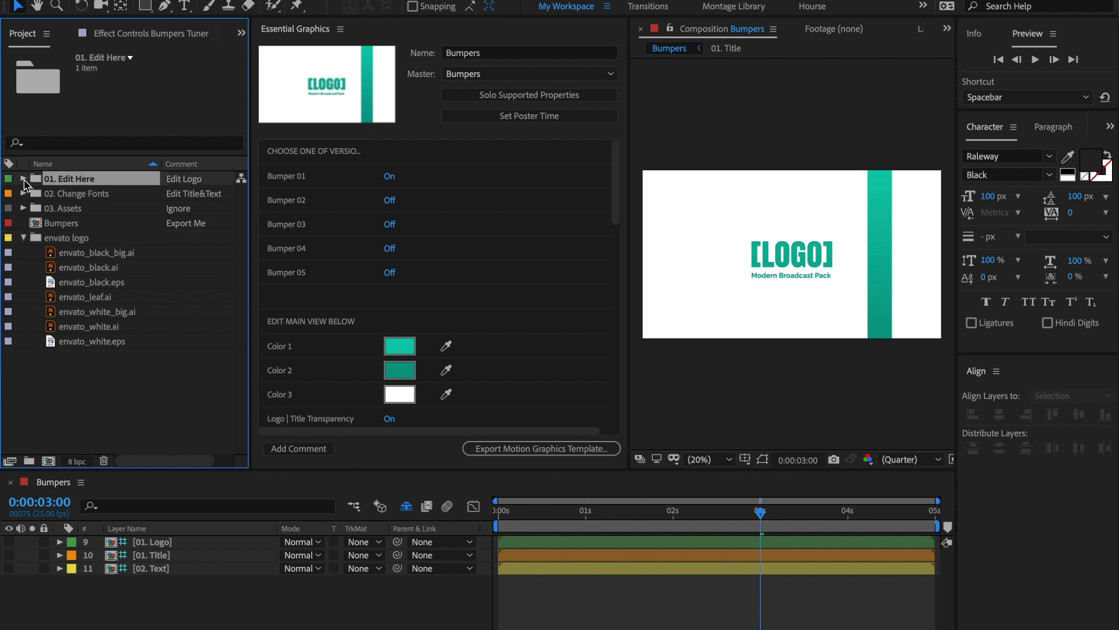
click(23, 179)
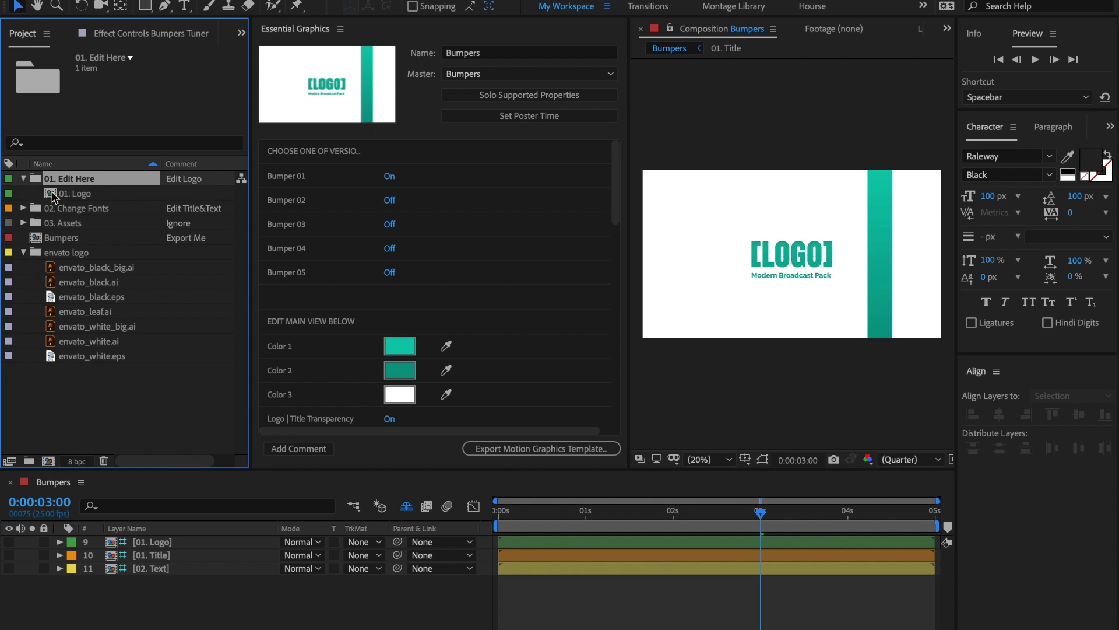
double_click(52, 197)
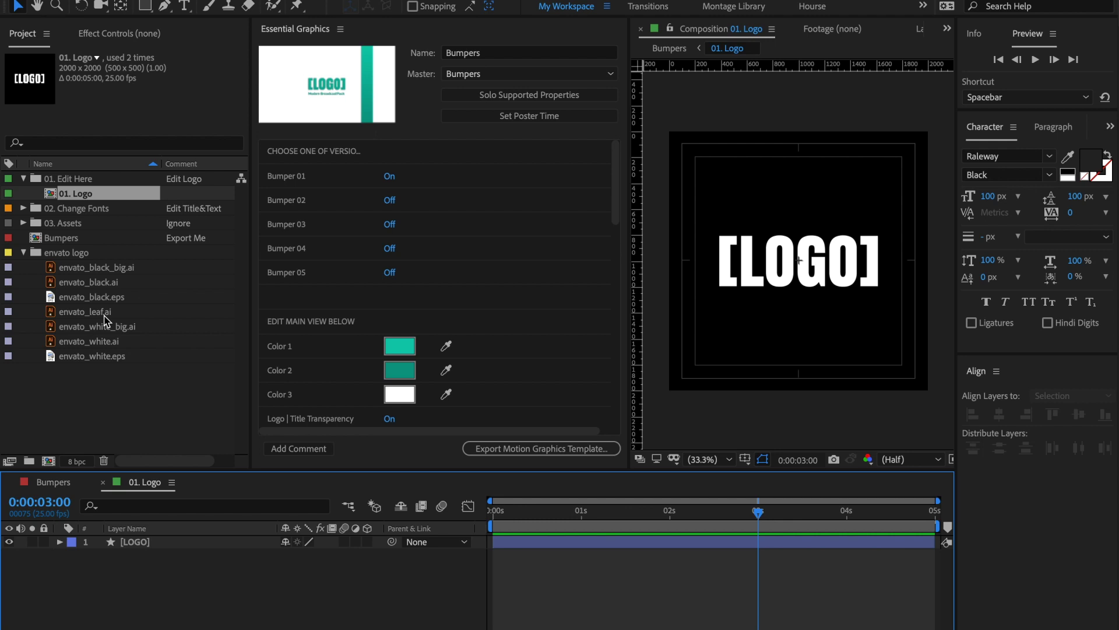
drag(66, 339, 58, 561)
click(10, 556)
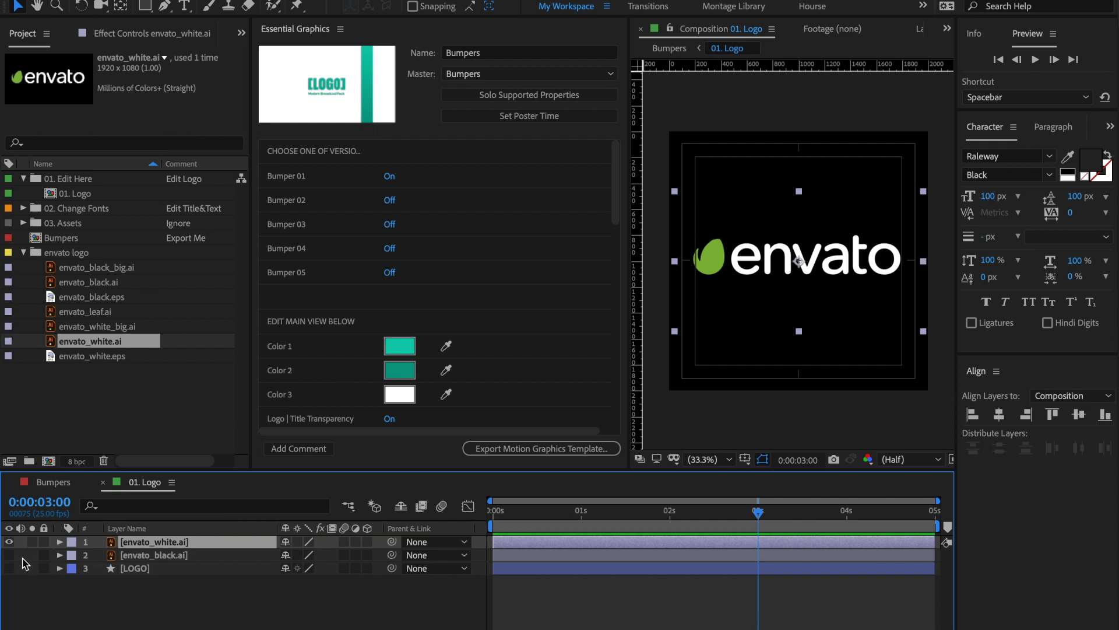
click(158, 559)
click(164, 547)
Step: Set the scale of the envato_white.ai layer to 115%
click(60, 542)
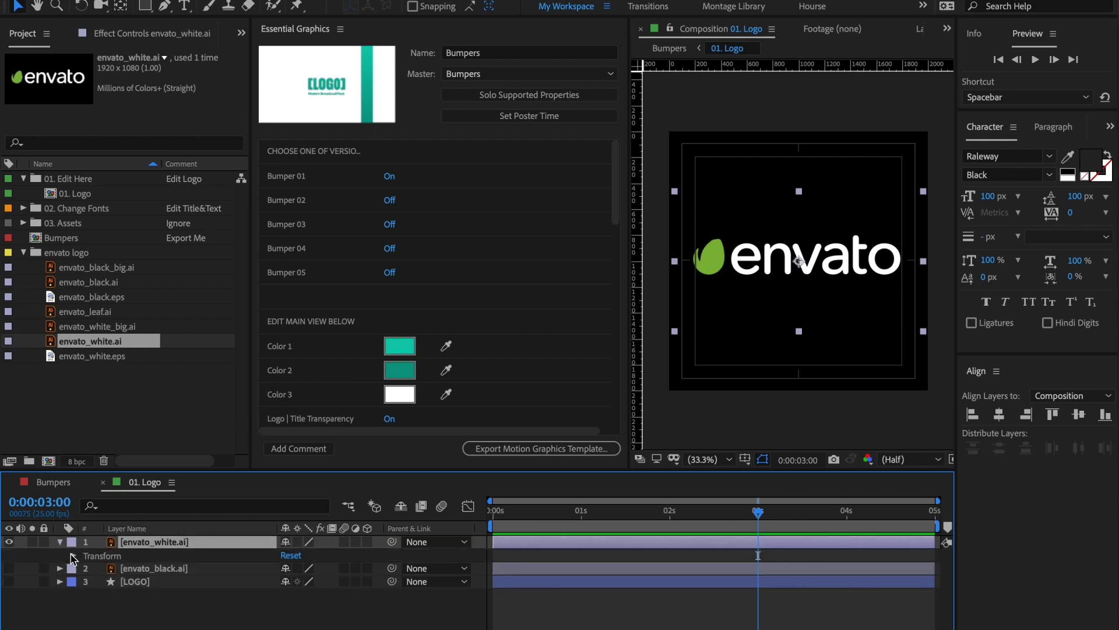
click(73, 557)
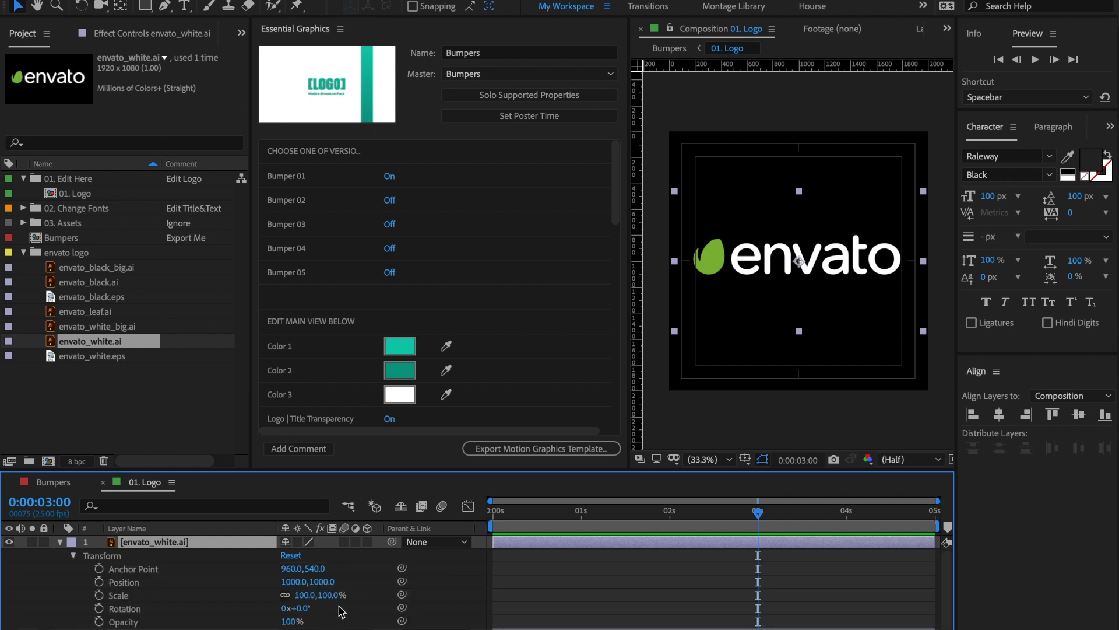
click(302, 595)
text(115)
key(Return)
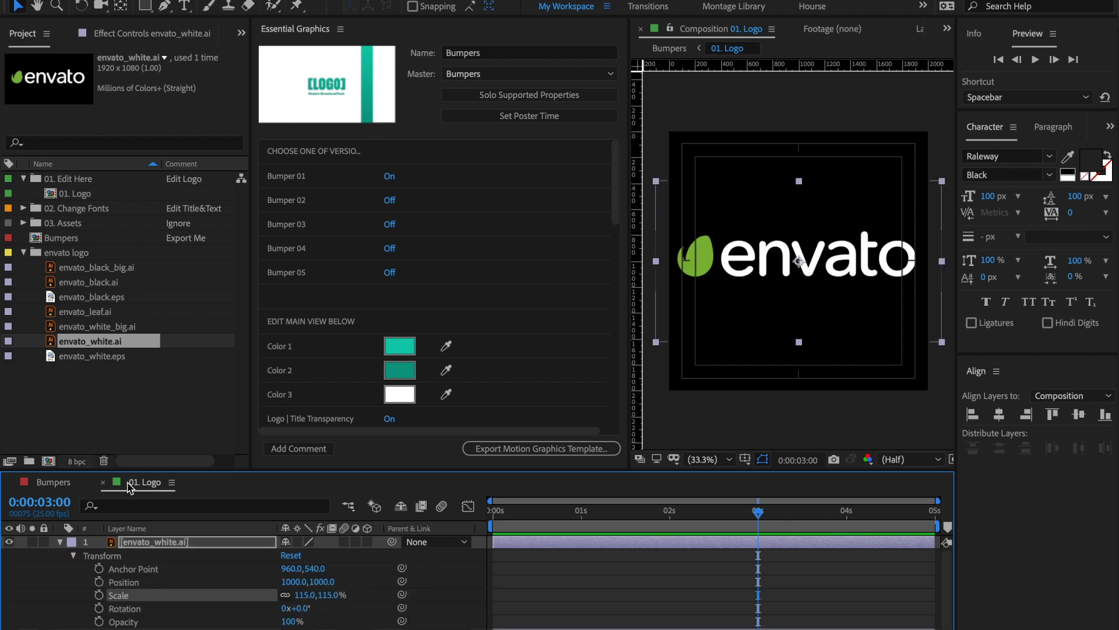
Step: Return to the Bumpers composition and collapse the envato logo folder in the project
click(65, 485)
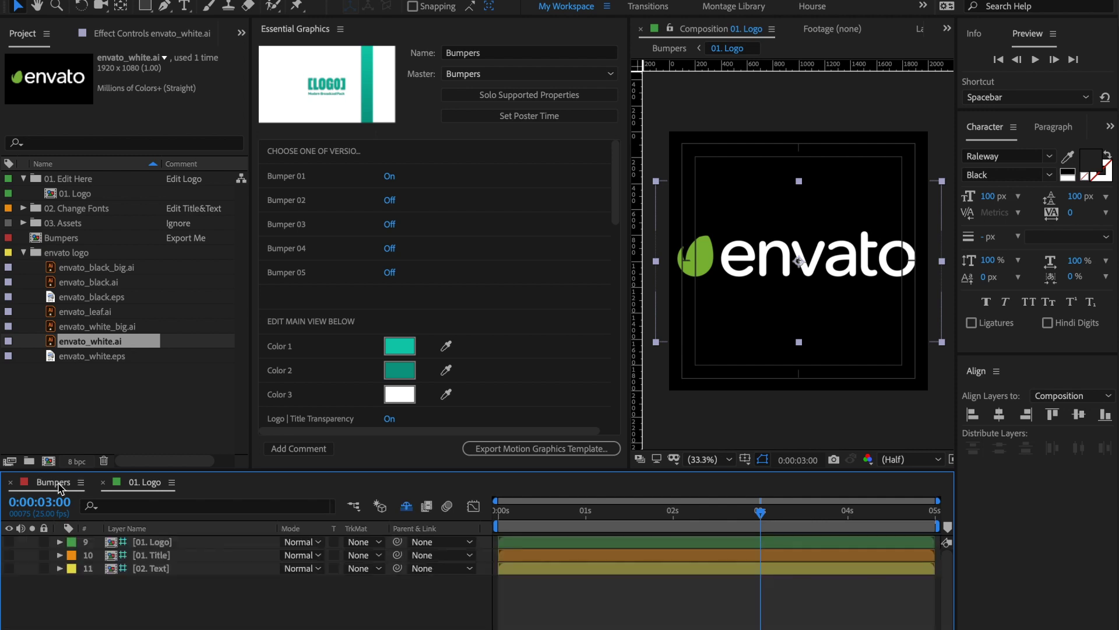
click(26, 256)
click(24, 253)
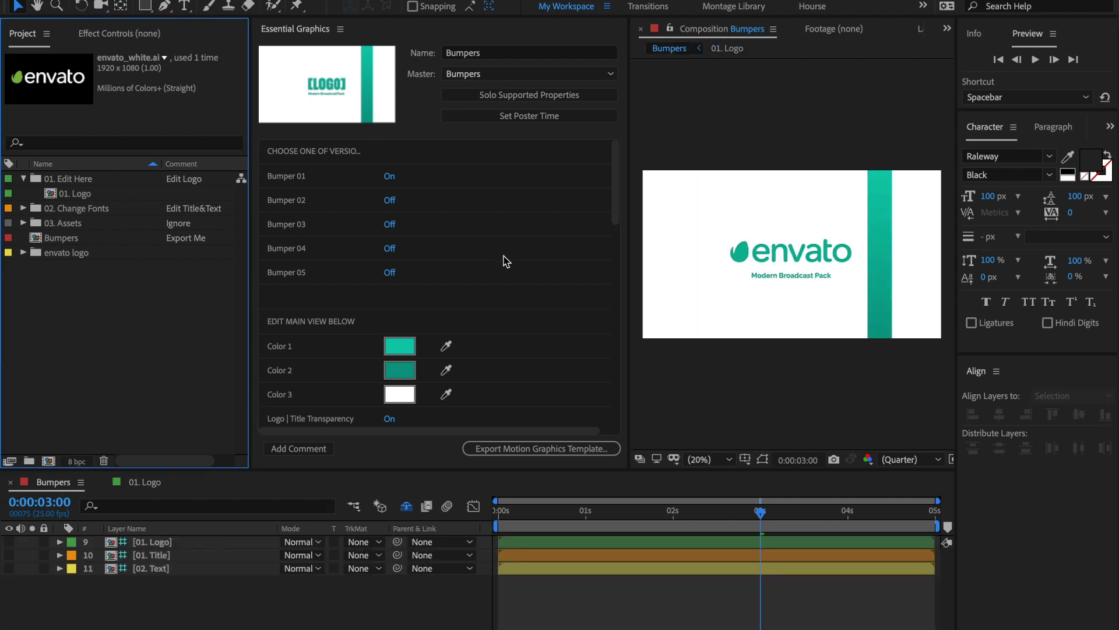
Step: Save the project and export Bumpers as a Motion Graphics template to the Local Templates Folder, replacing the existing file
drag(614, 169, 627, 407)
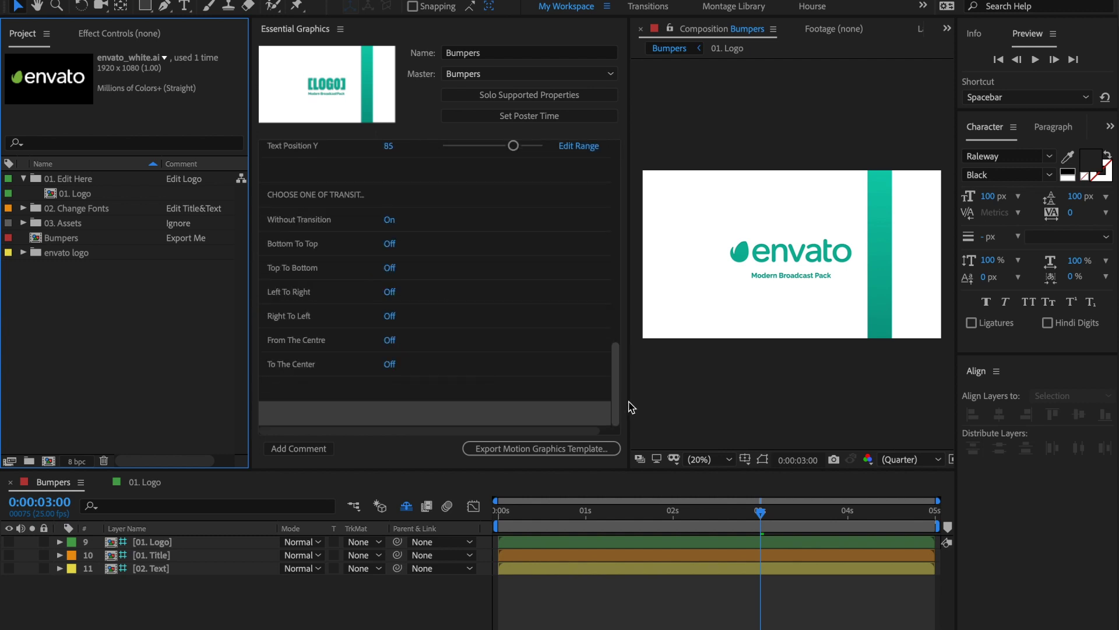
click(566, 449)
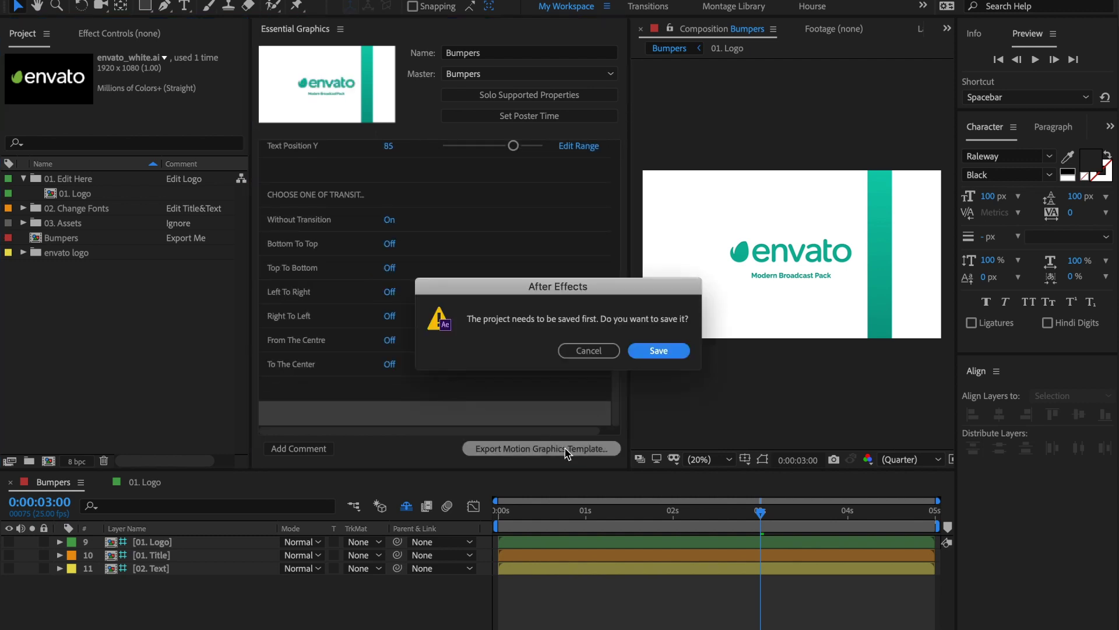
click(659, 351)
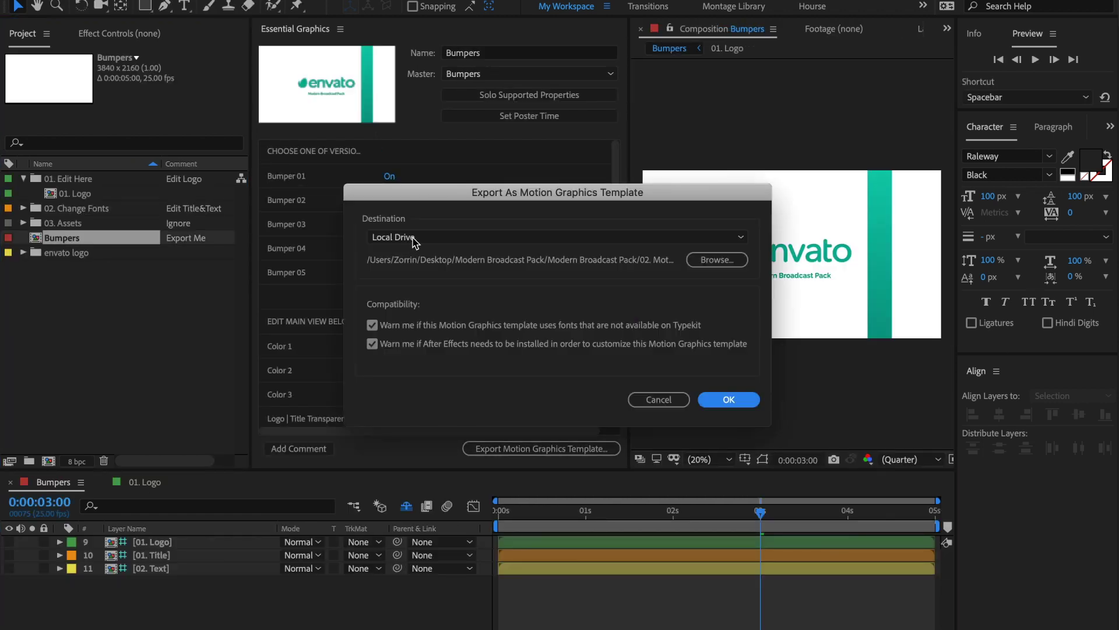
click(443, 240)
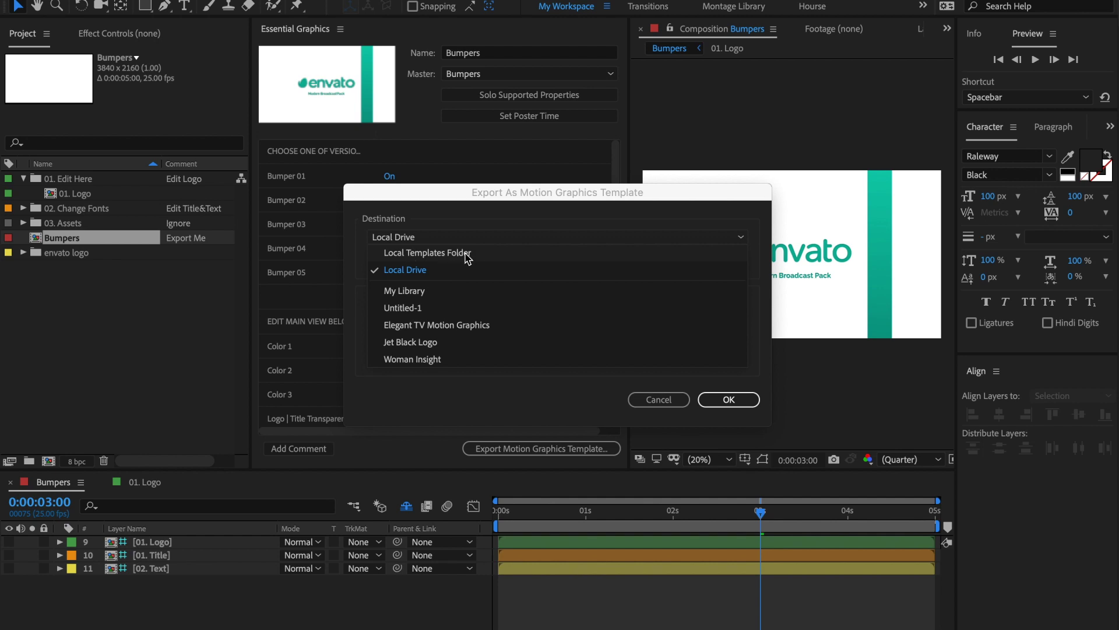
click(438, 255)
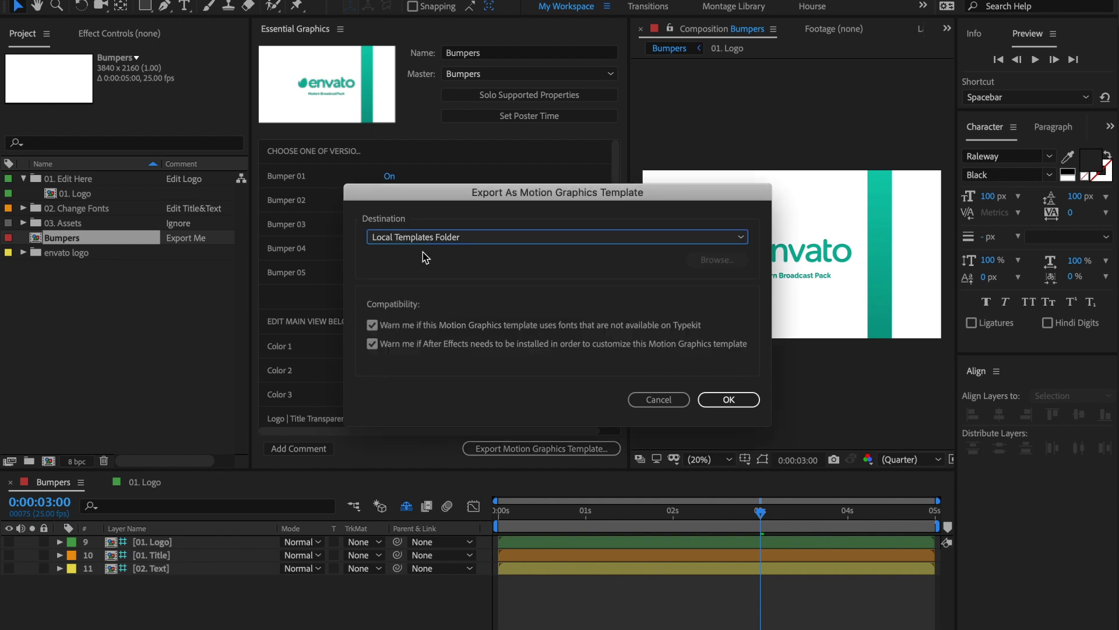
click(724, 400)
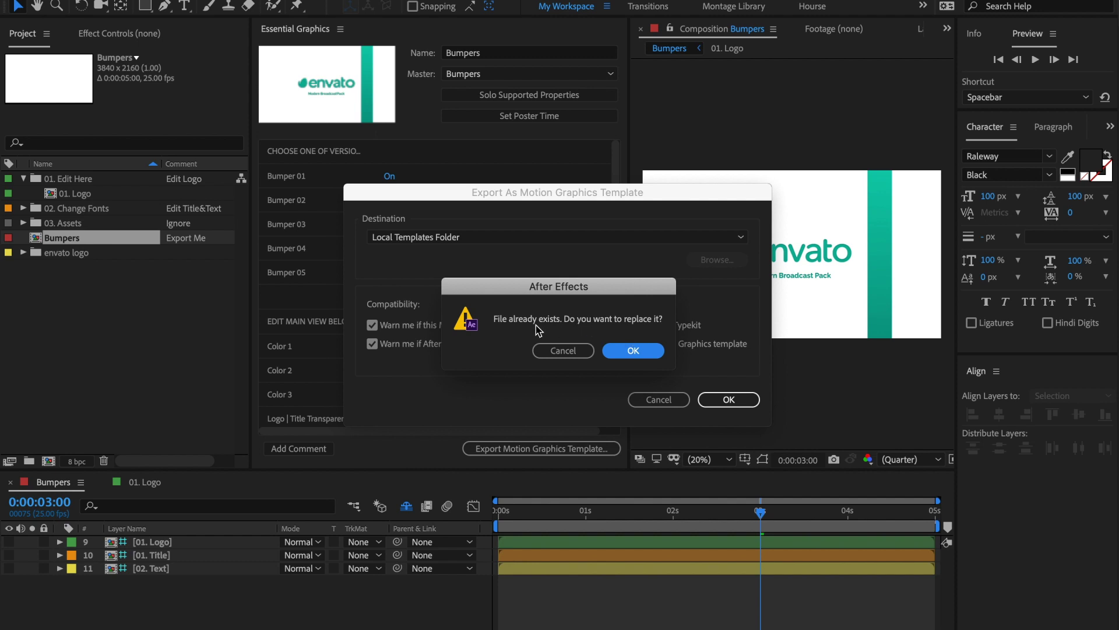
click(633, 351)
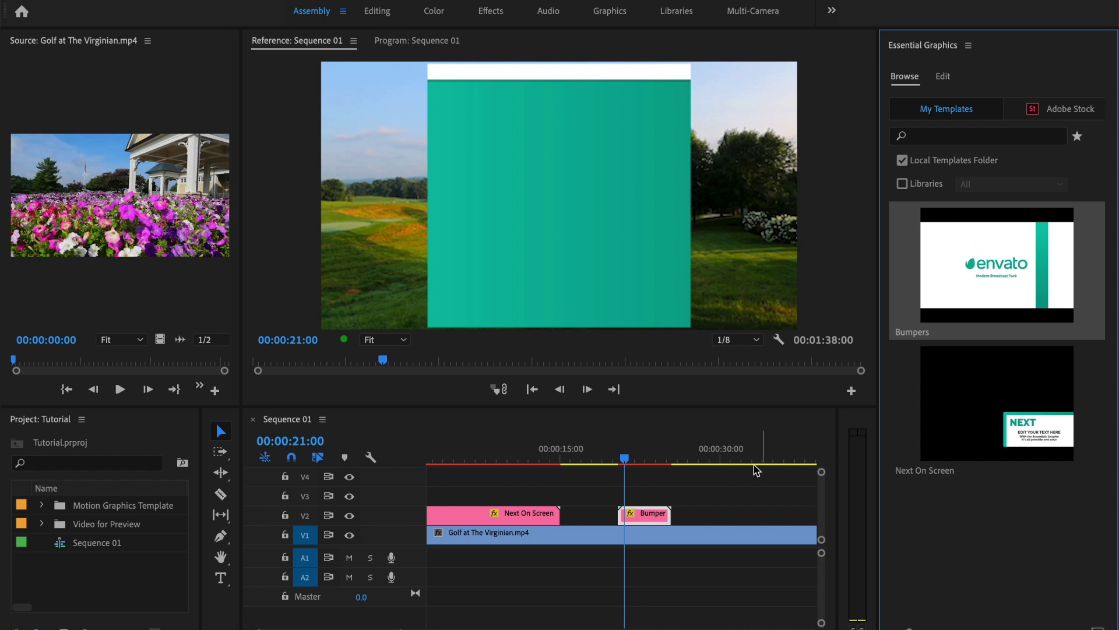
Step: In Premiere Pro, replace the old Bumpers clip on track V2 with the updated Bumpers template at 00:00:21:00 and preview it at 00:00:22:22
drag(701, 482, 653, 521)
key(Delete)
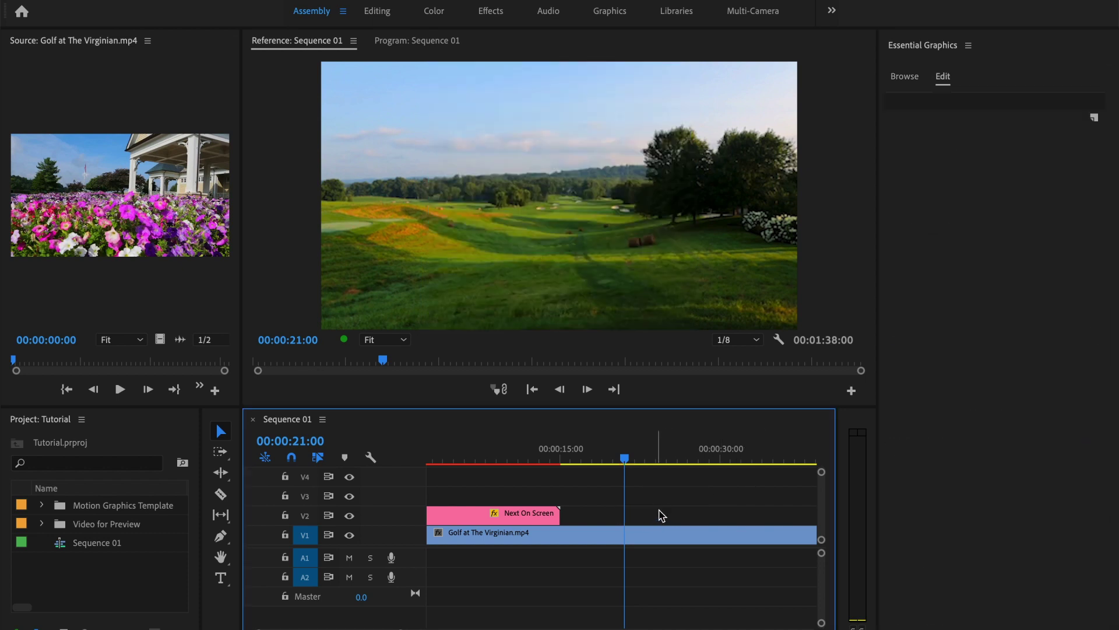
click(898, 81)
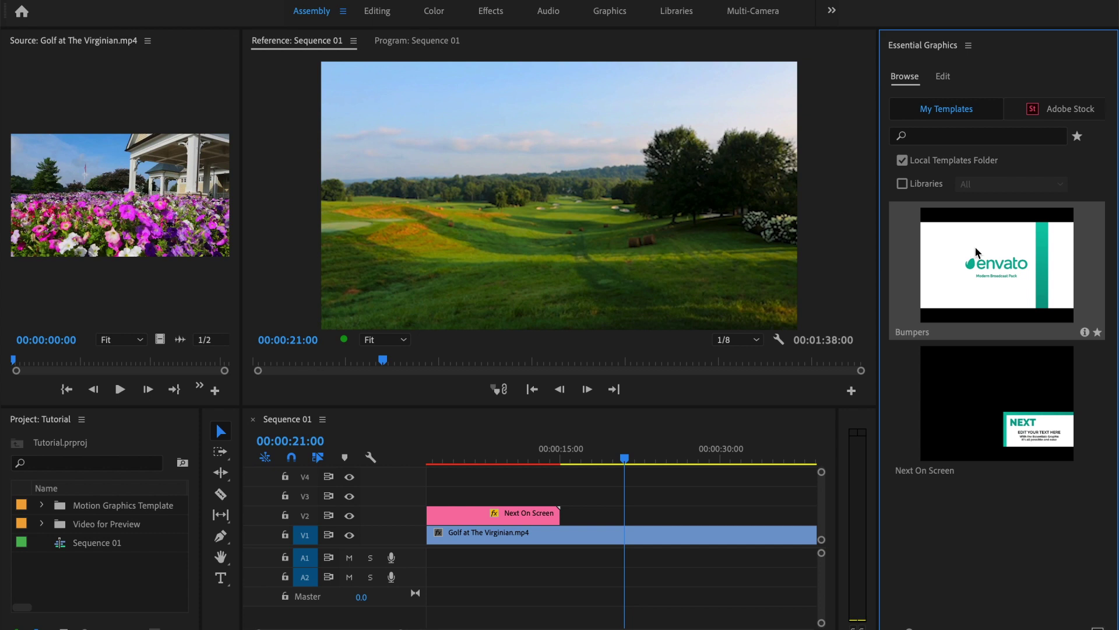
drag(964, 261, 620, 511)
drag(625, 460, 645, 463)
click(665, 524)
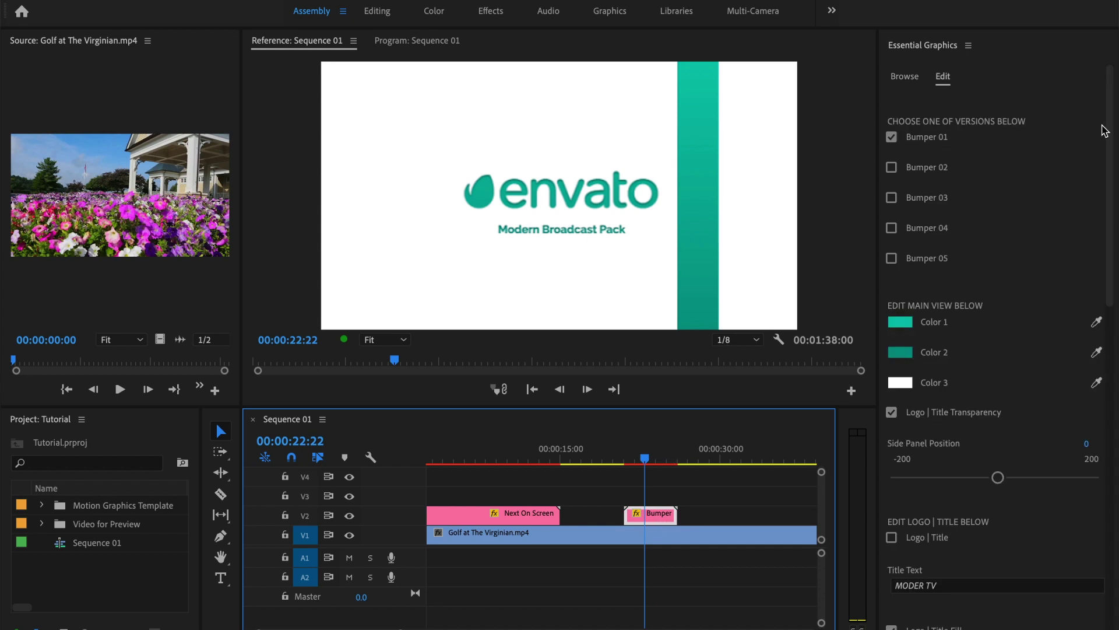
Step: Shrink the bumper's logo and set its tagline to Text Size 70 and Text Position Y 74
drag(1108, 130, 1111, 276)
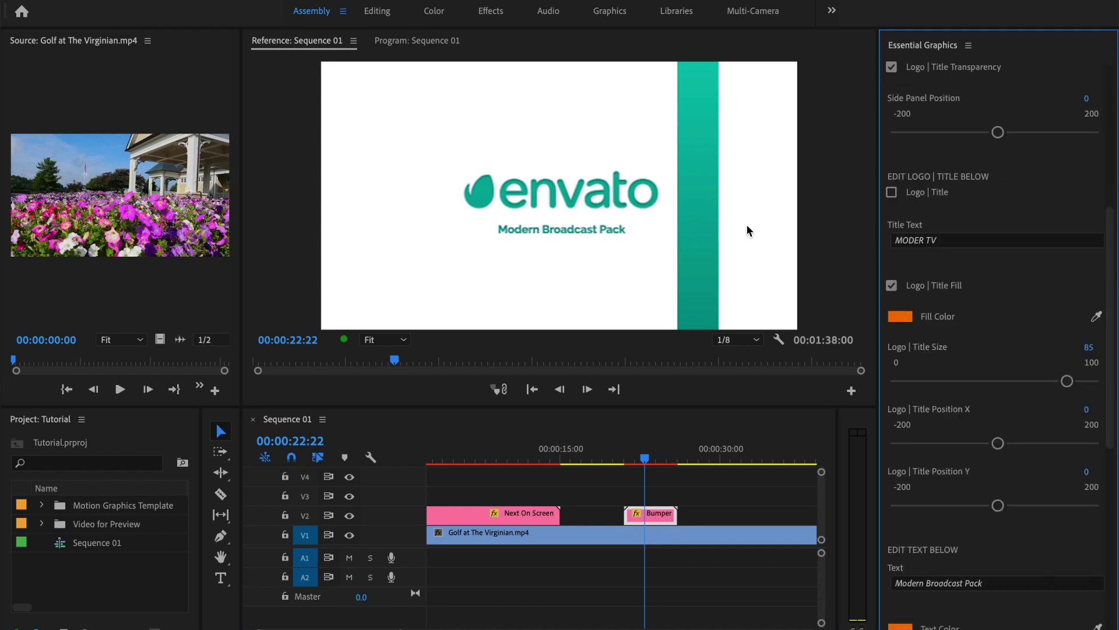
drag(1071, 387, 1029, 387)
drag(1110, 221, 1109, 358)
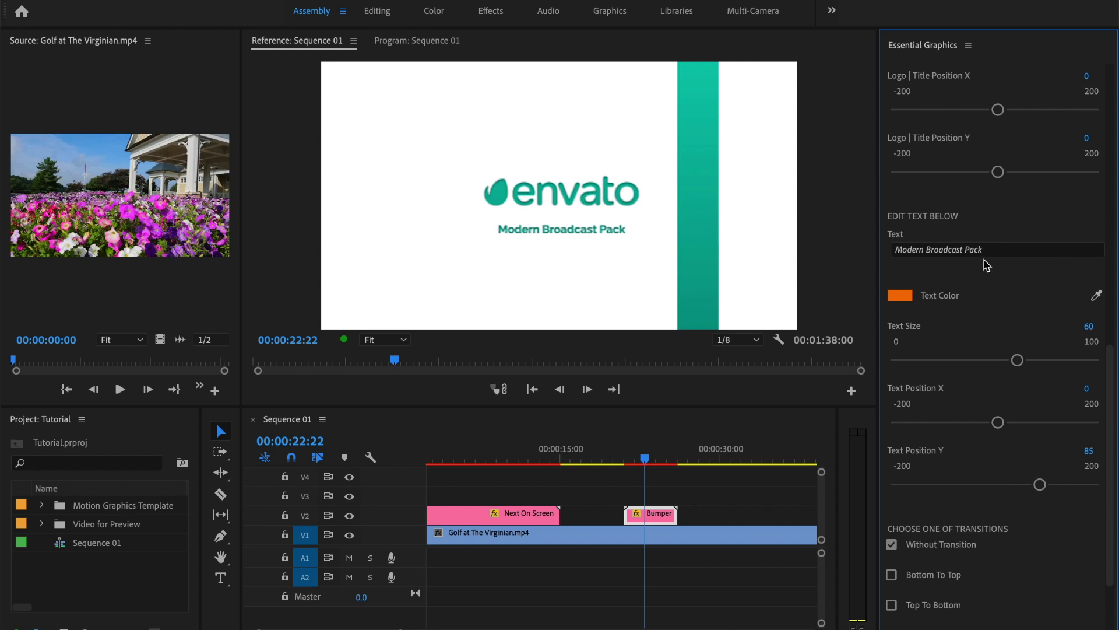
drag(1020, 361, 1033, 361)
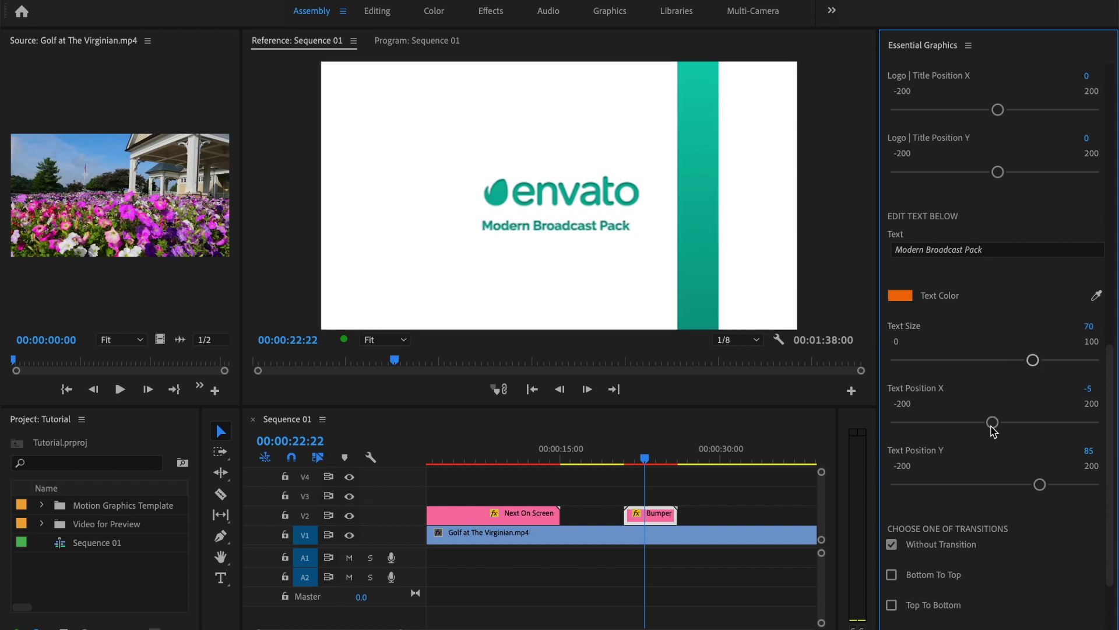
drag(1046, 491, 1031, 491)
Step: Switch the bumper's transition from Without Transition to Left To Right
drag(1112, 404, 1111, 464)
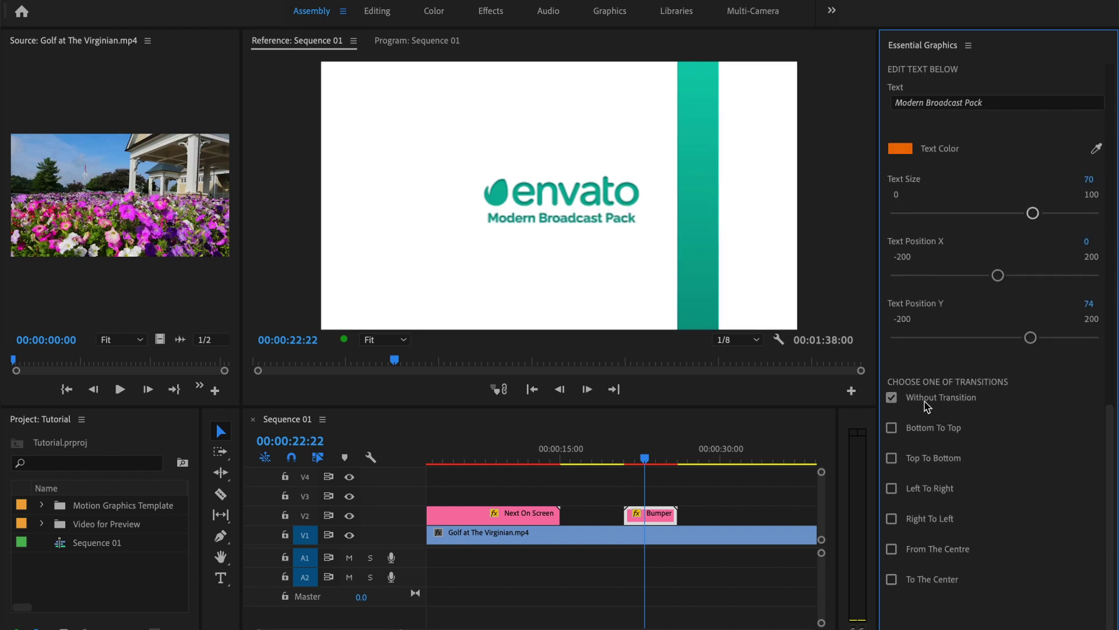
click(891, 399)
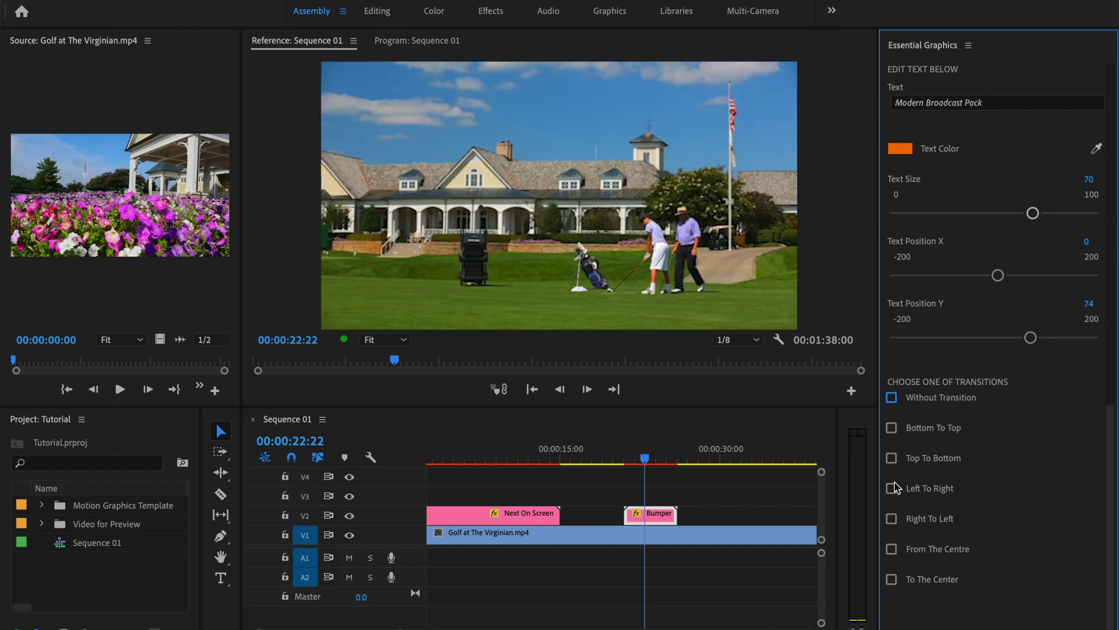
click(893, 490)
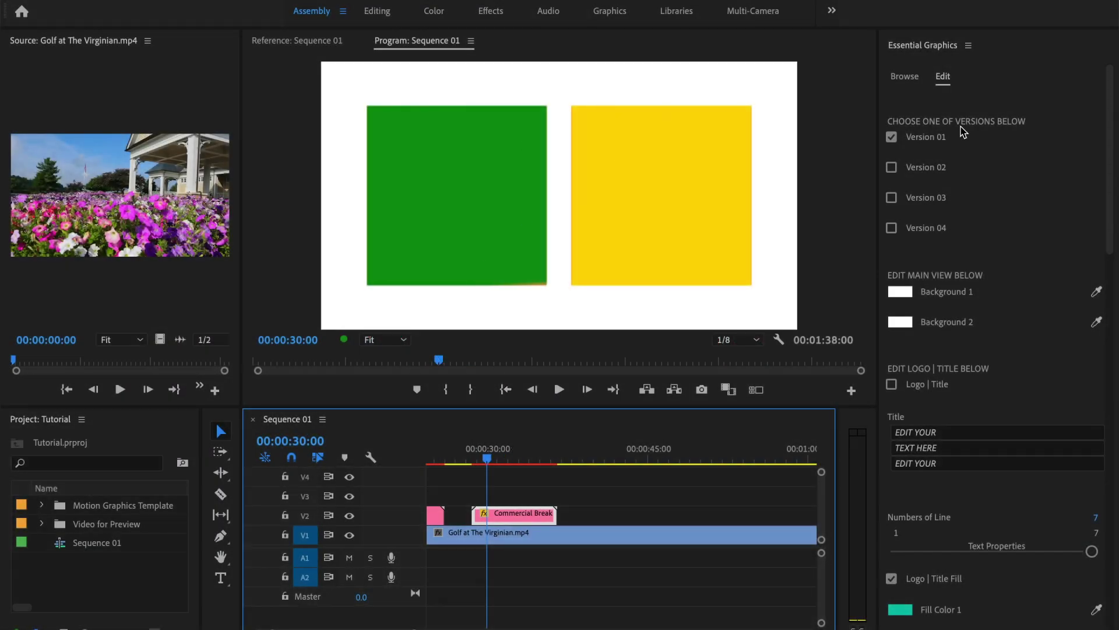
Step: Open Commercial Breaks.aep from the 01. After Effects folder in After Effects
scroll(975, 224, down, 15)
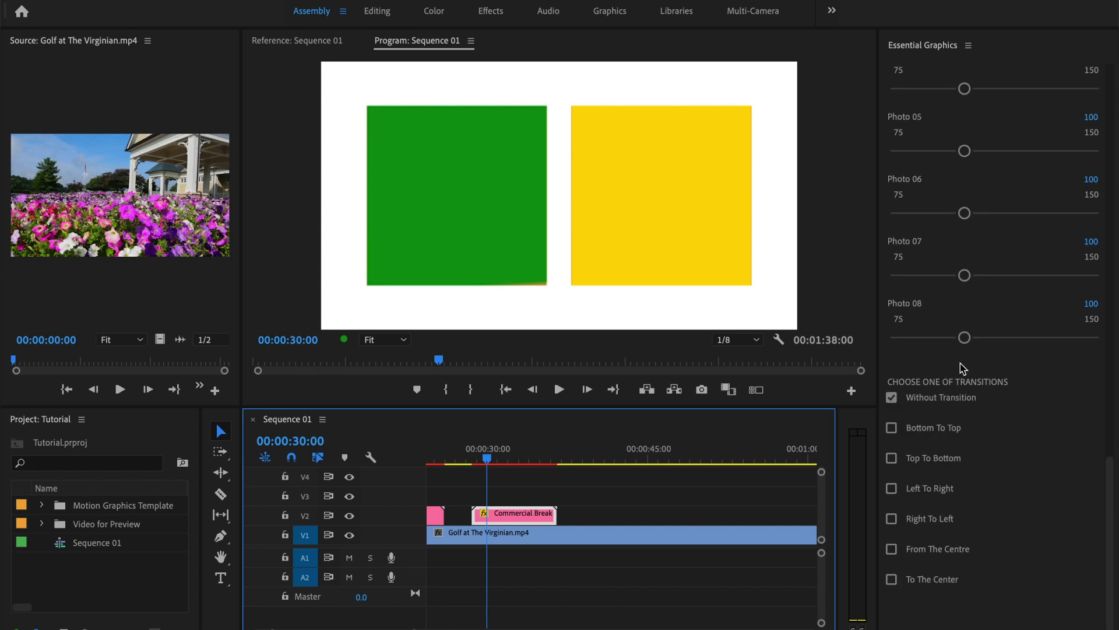
key(super+i)
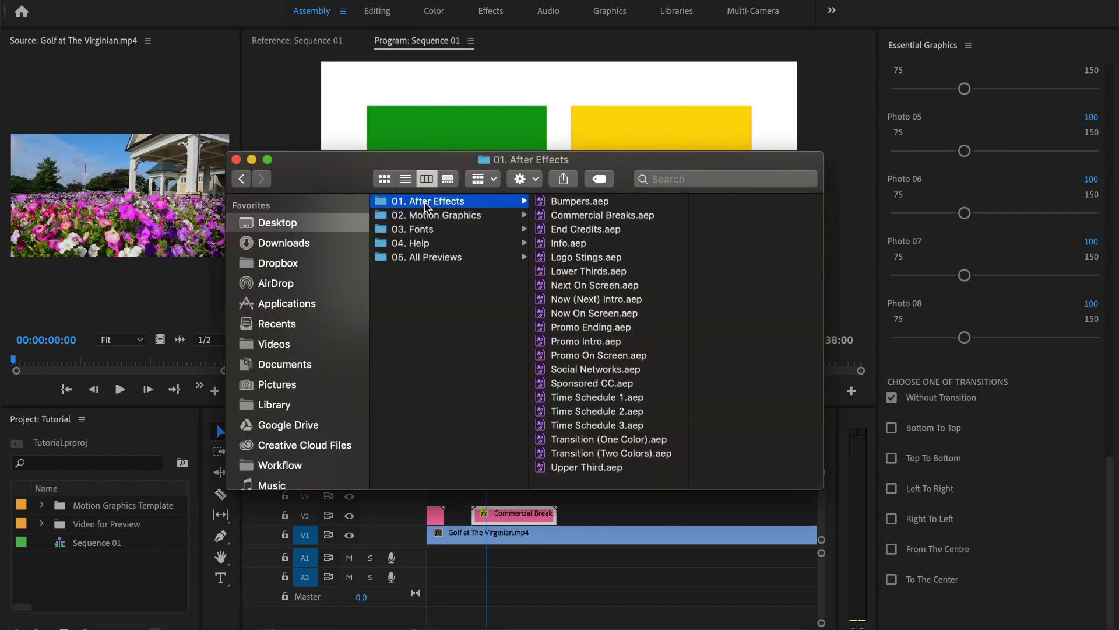
click(546, 217)
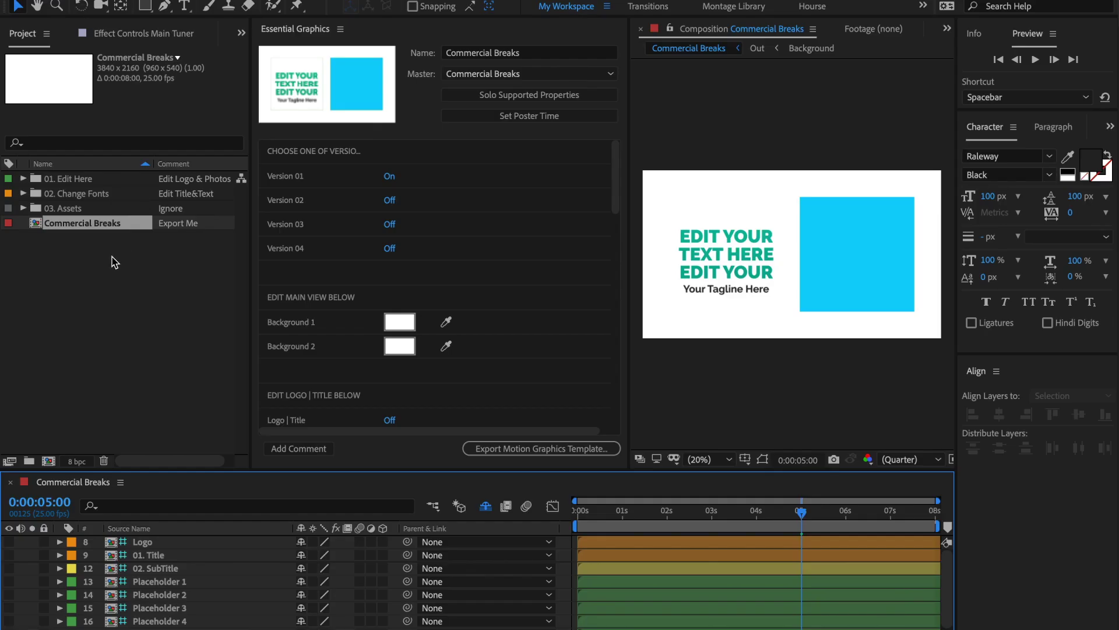
Step: Examine the Logo and Placeholder compositions in the 01. Edit Here folder and their layers in the Commercial Breaks timeline
click(116, 262)
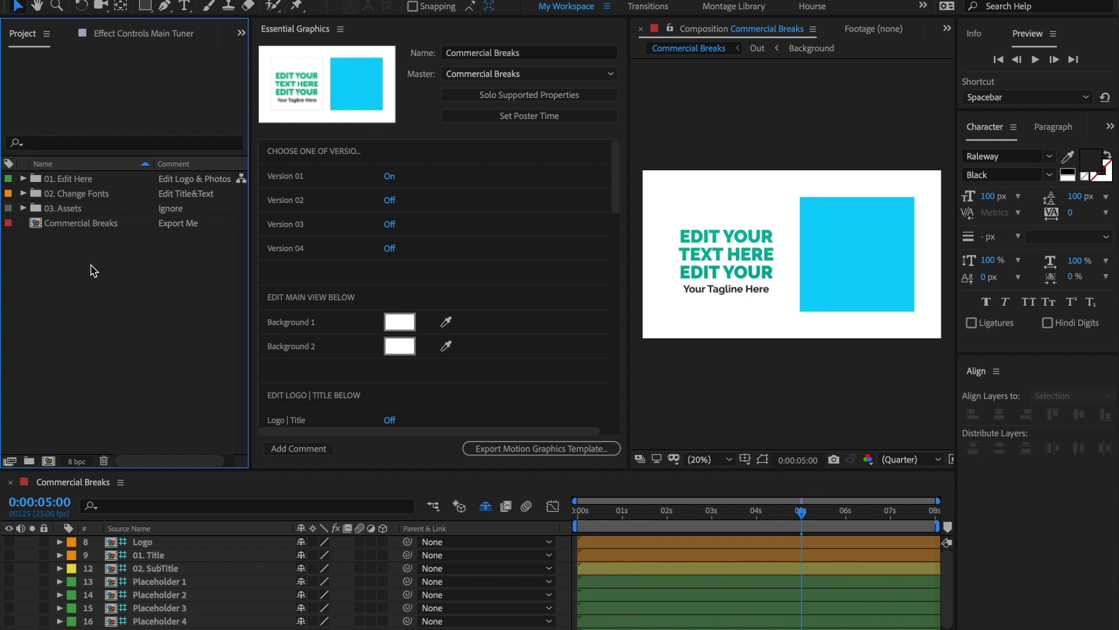
click(68, 183)
click(23, 179)
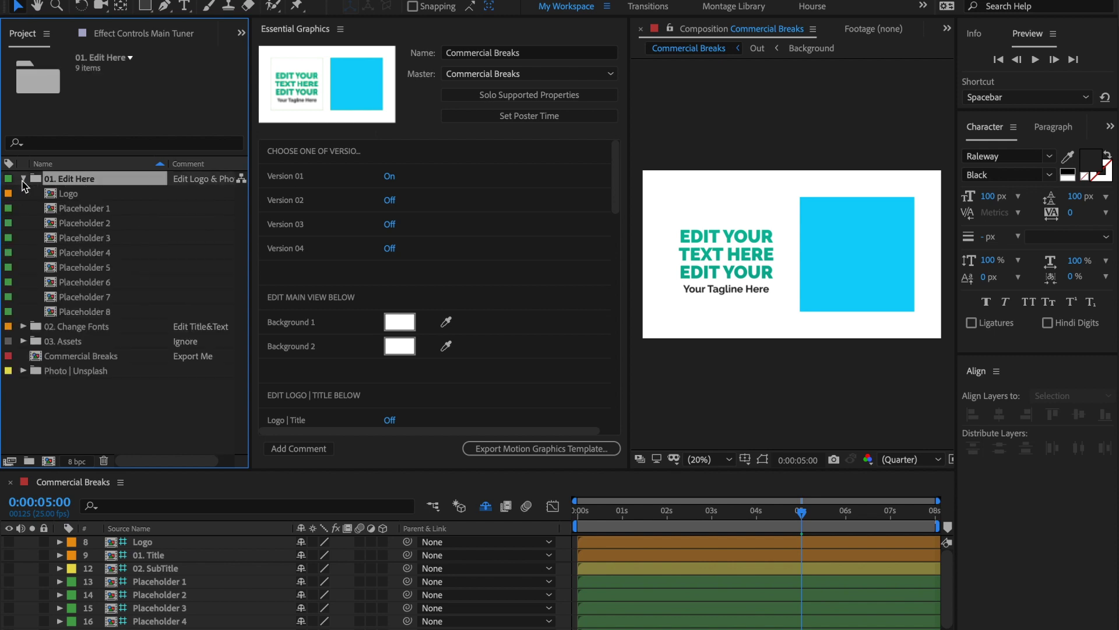
click(53, 195)
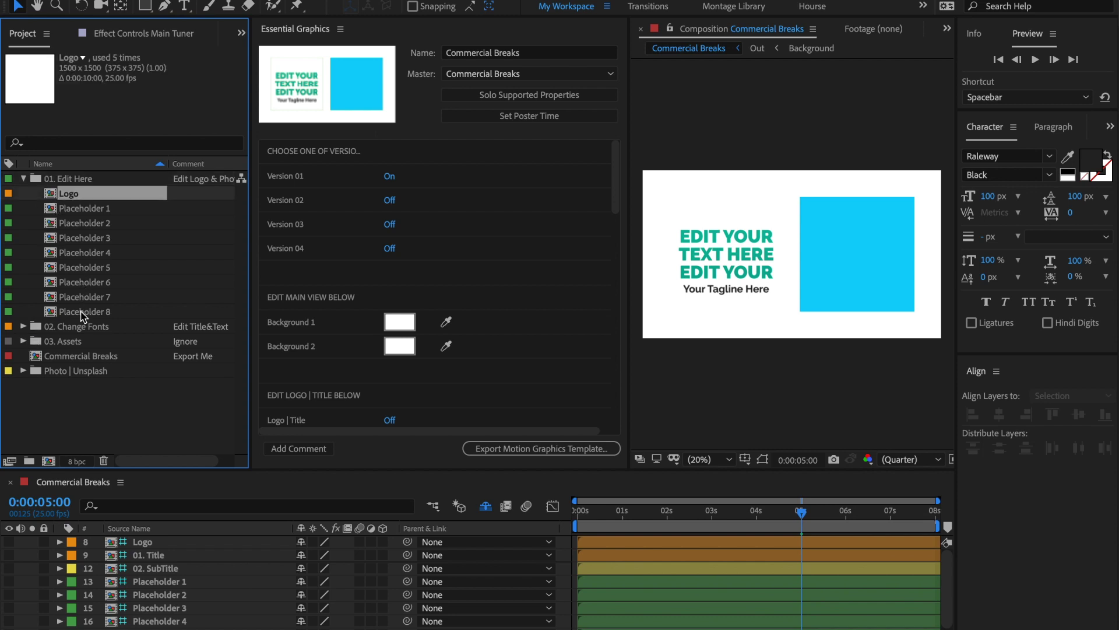
click(24, 179)
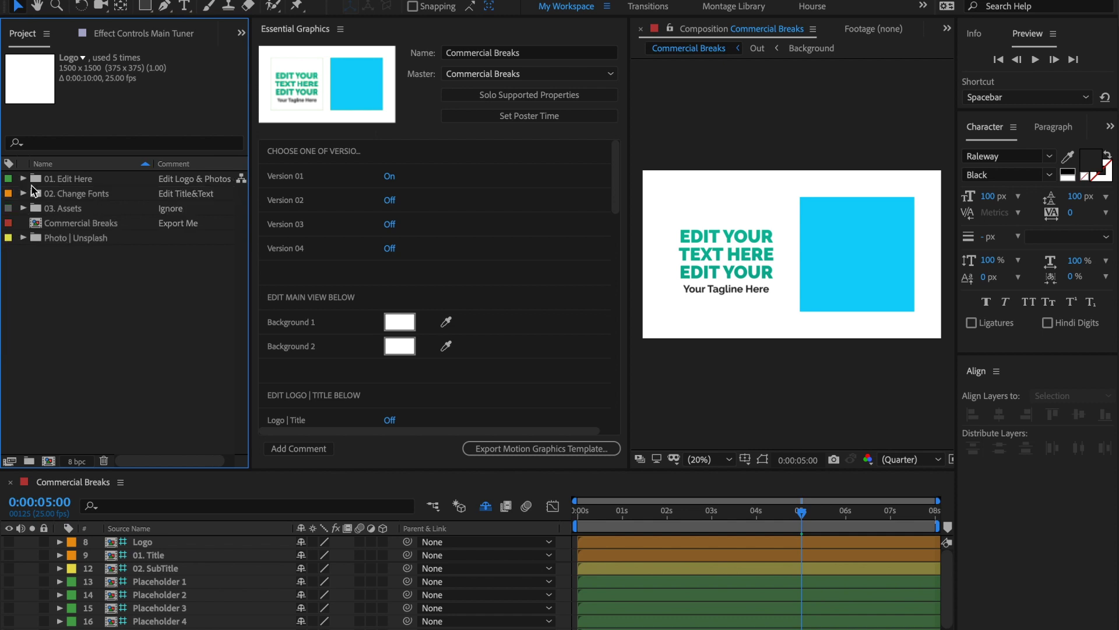
click(142, 543)
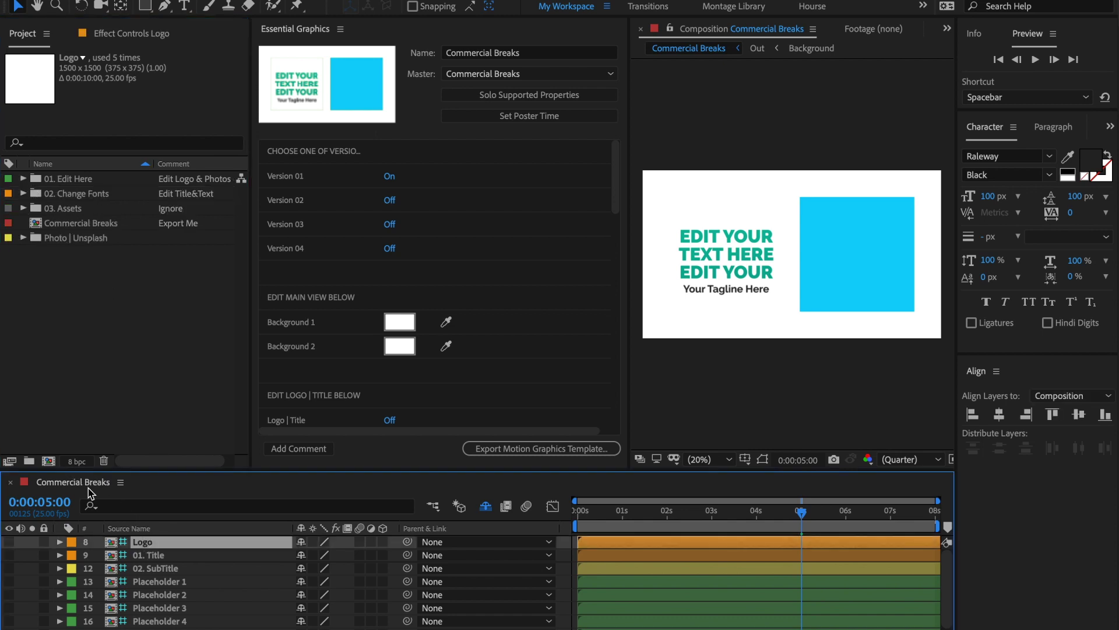
scroll(150, 570, down, 2)
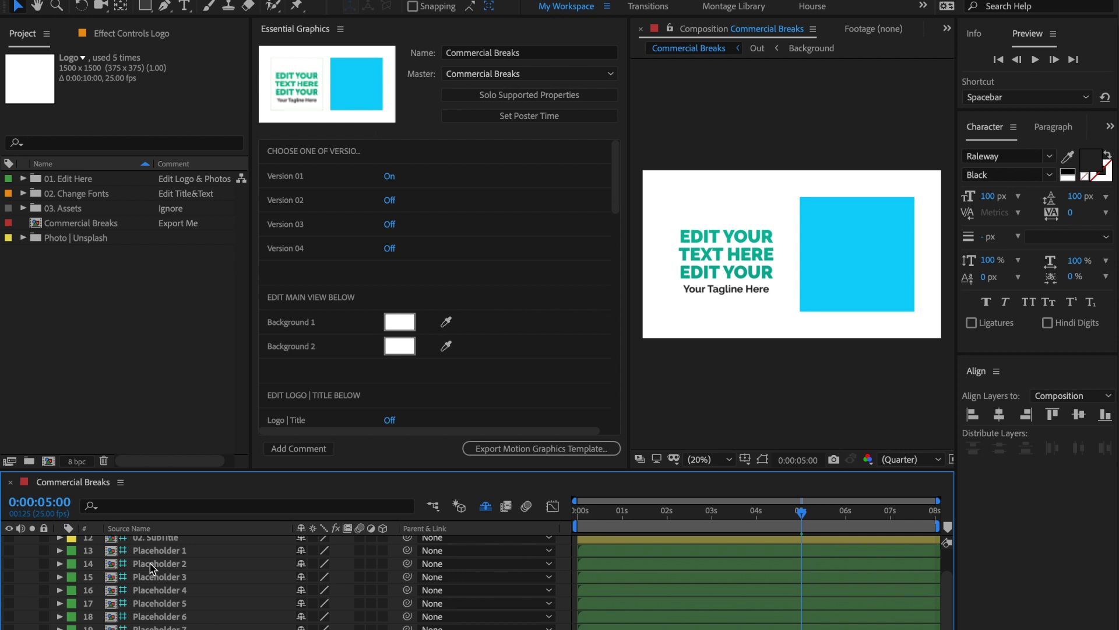
scroll(154, 591, up, 2)
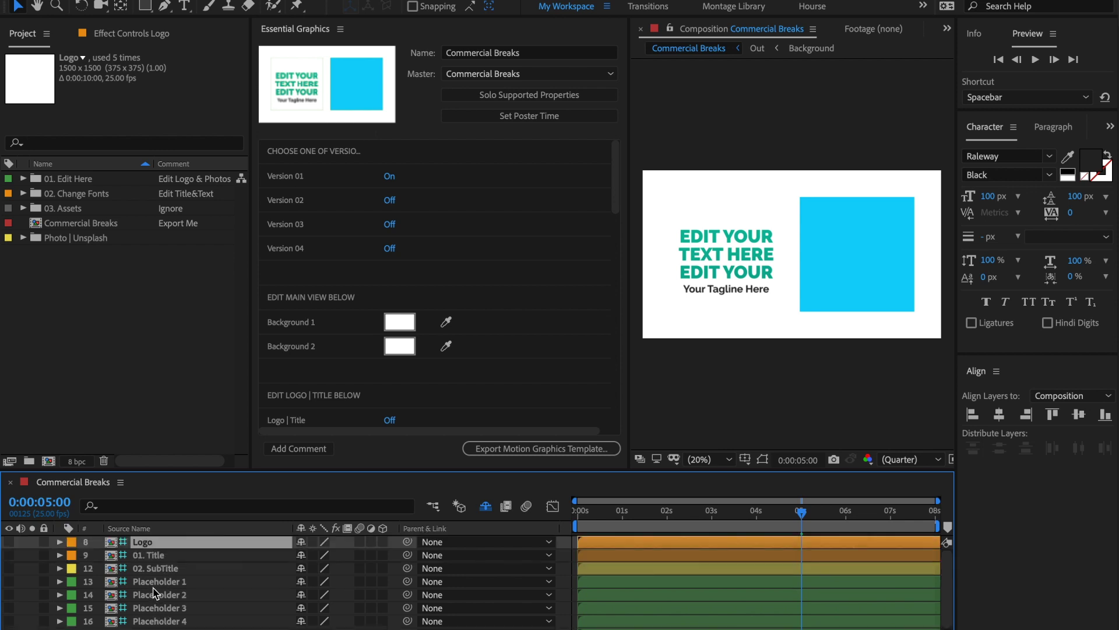
Step: Open all the placeholder compositions, Placeholder 1 through Placeholder 8, from the Commercial Breaks timeline
scroll(152, 571, down, 2)
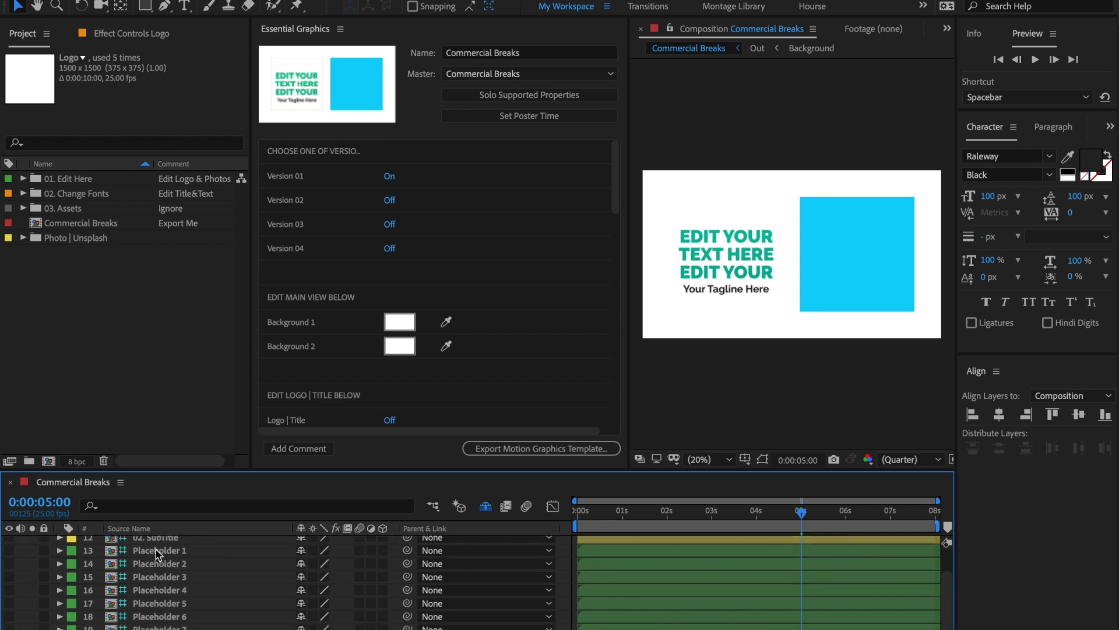
click(157, 554)
shift+click(119, 626)
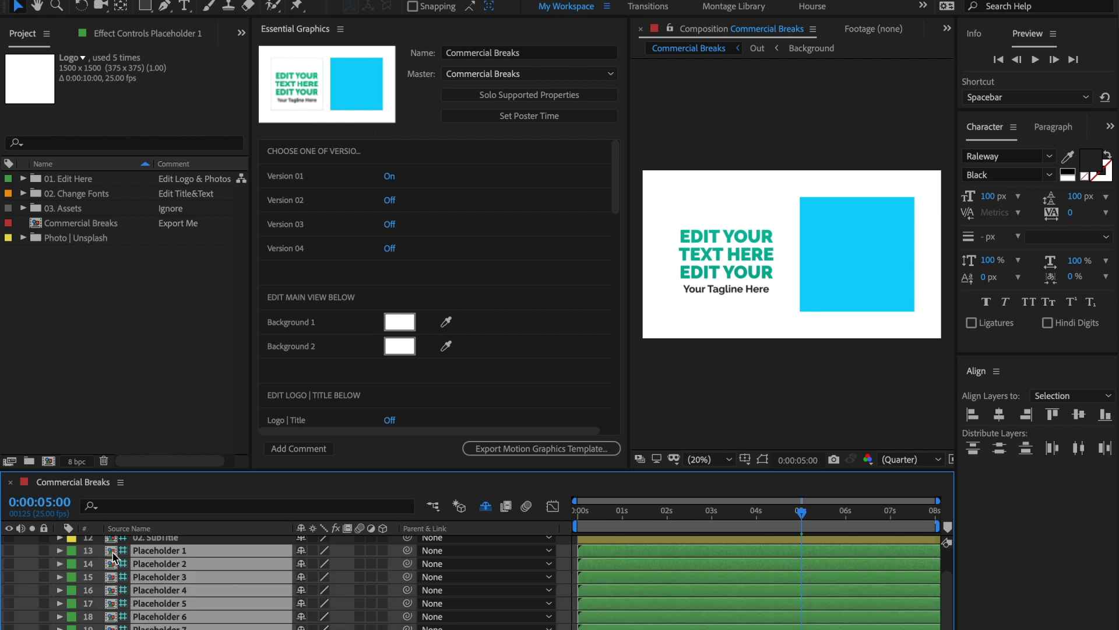
double_click(114, 551)
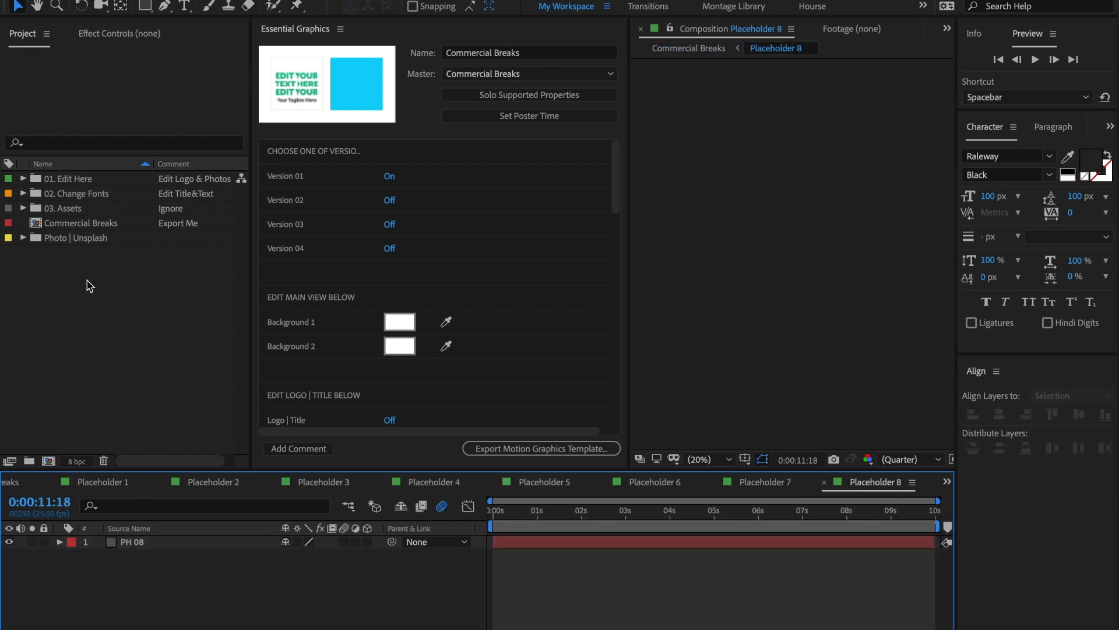
Step: Place photos from the Photo | Unsplash folder above the solids in the Placeholder 7 and Placeholder 4 compositions
click(23, 237)
drag(113, 252, 191, 544)
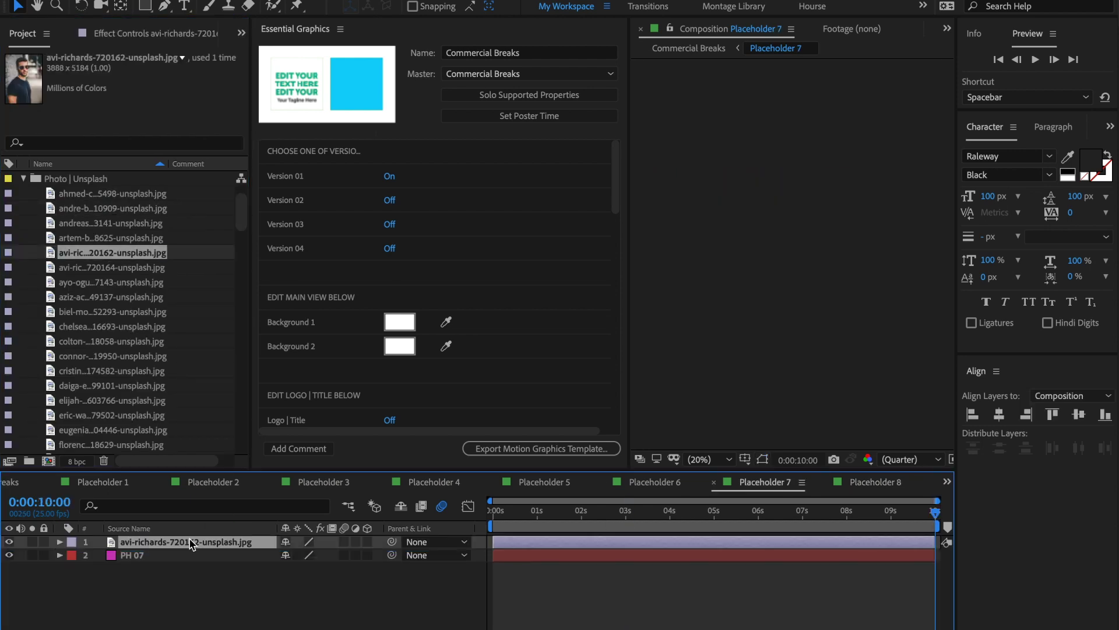
drag(112, 326, 155, 542)
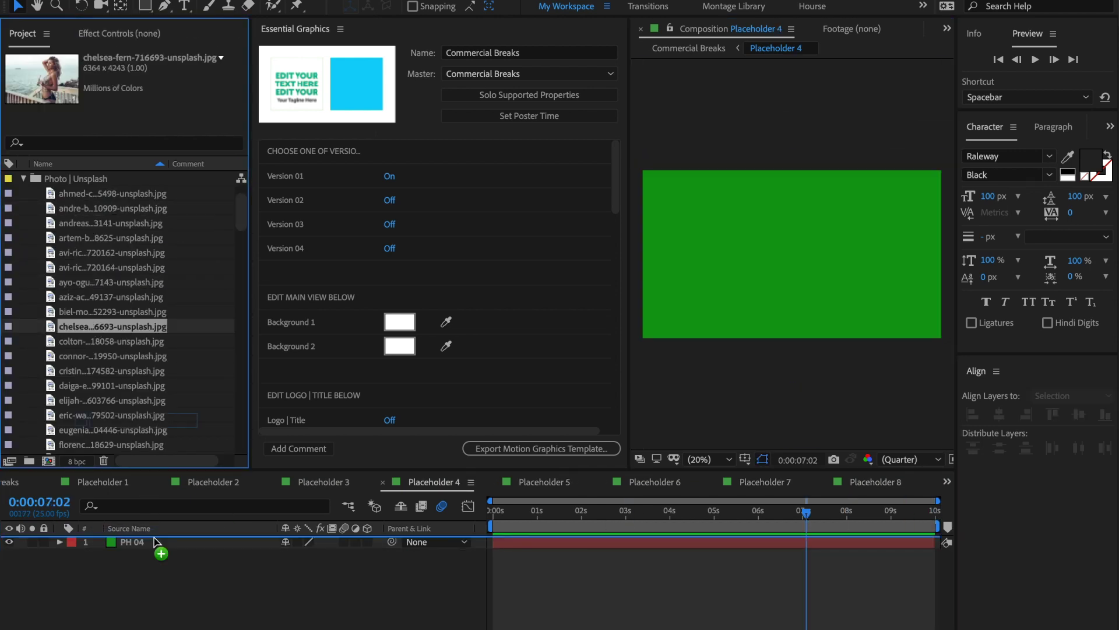
Step: Place an Unsplash photo in Placeholder 3 and the burning newspaper photo in Placeholder 2, each above the existing solid
click(324, 482)
drag(113, 341, 154, 542)
click(213, 482)
mouse_move(113, 400)
mouse_down()
mouse_move(170, 547)
mouse_move(158, 542)
mouse_up()
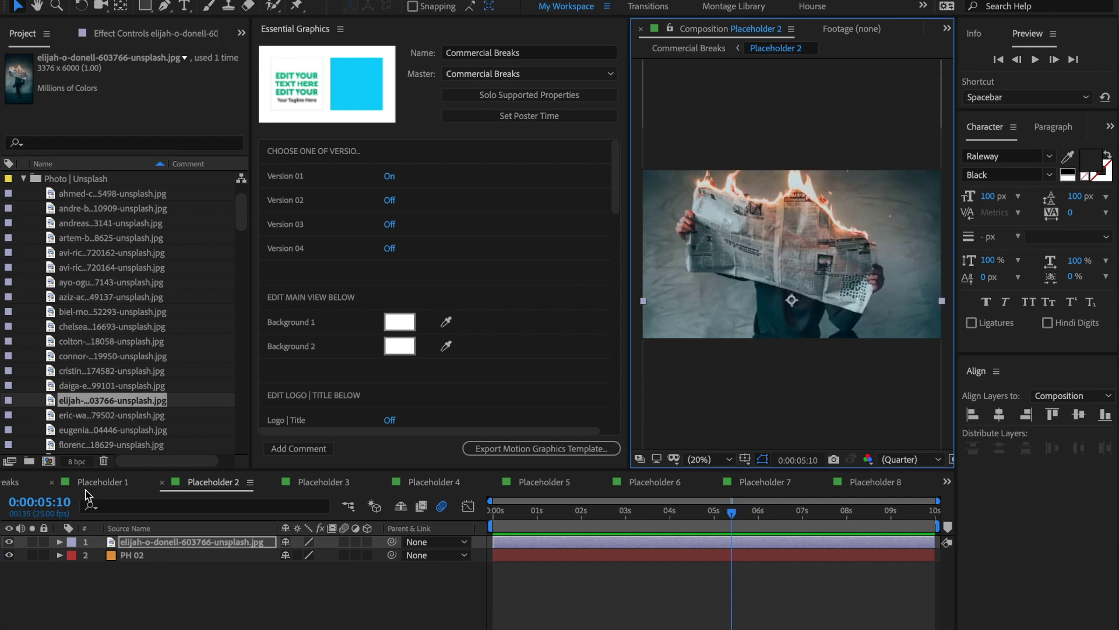
Step: Place the photo of the cat with a butterfly above the solid in the Placeholder 1 composition
click(102, 482)
scroll(116, 321, down, 5)
click(113, 387)
drag(112, 387, 155, 542)
scroll(183, 274, up, 10)
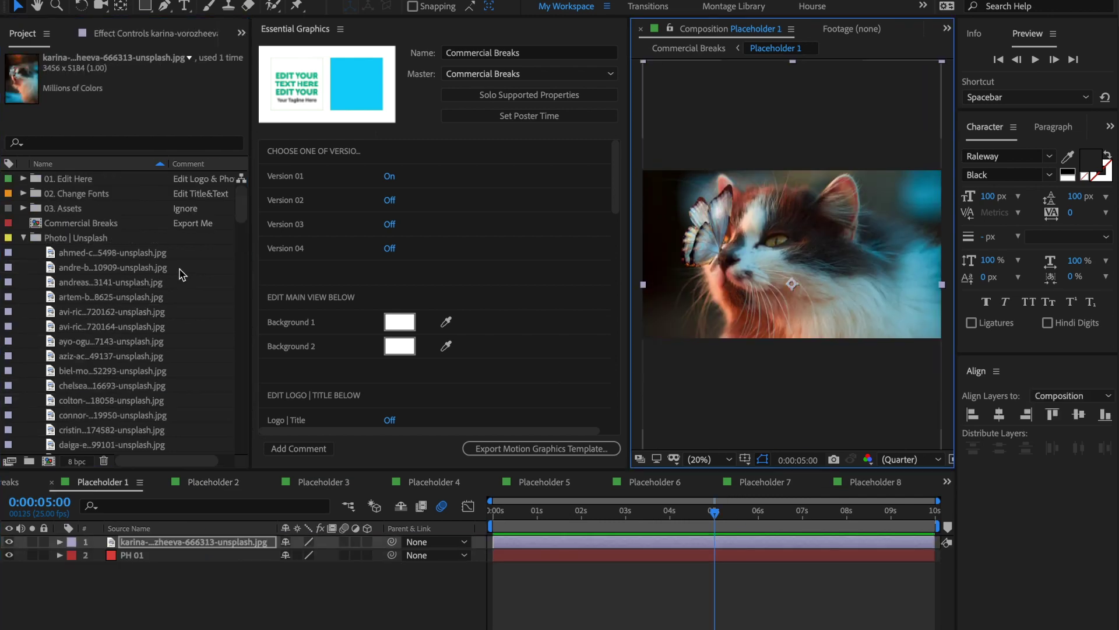
Step: Return to the Commercial Breaks composition and import envato_black.ai from the envato logo folder into the project
click(9, 482)
click(23, 238)
click(23, 179)
key(ctrl+i)
click(298, 150)
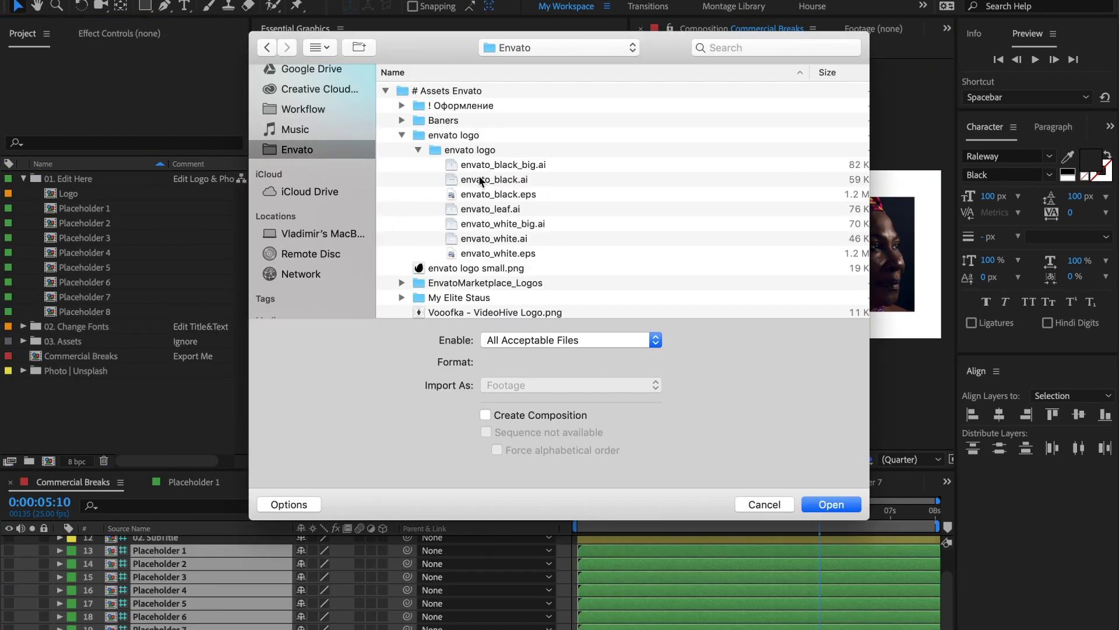
double_click(480, 180)
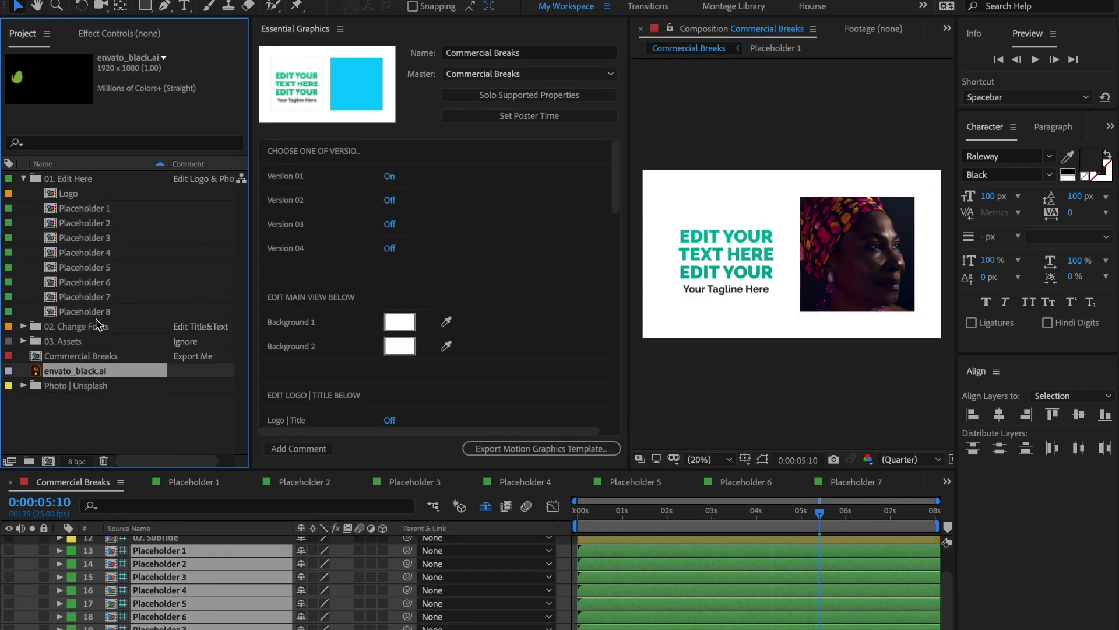
Step: Add envato_black.ai above the [LOGO] layer in the Logo composition and scale it down to fit the frame
double_click(52, 196)
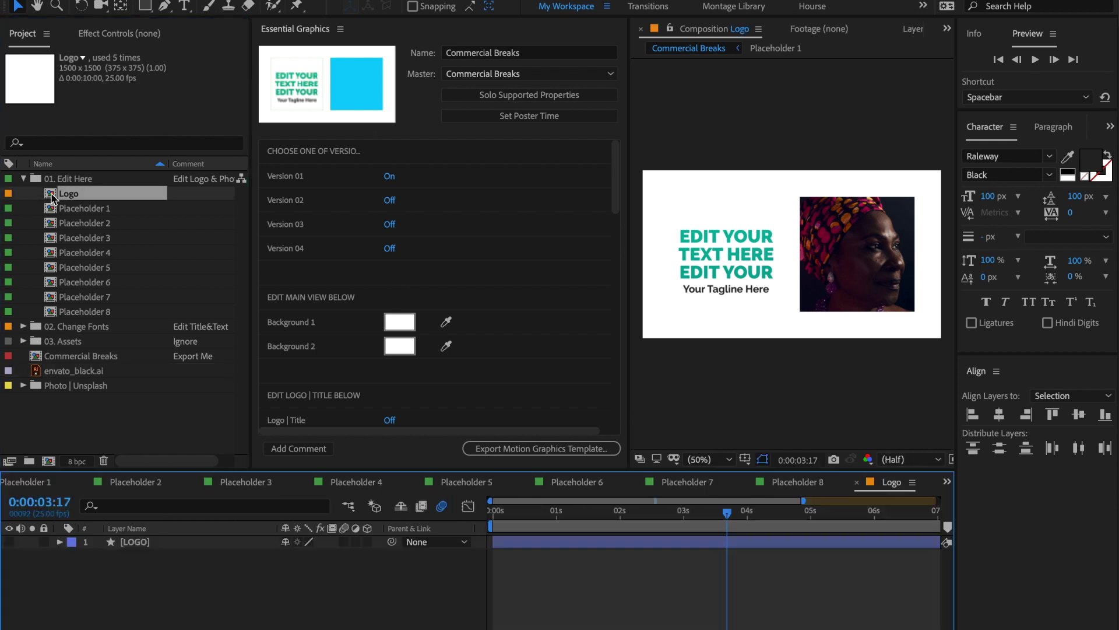
click(37, 374)
drag(38, 373, 108, 544)
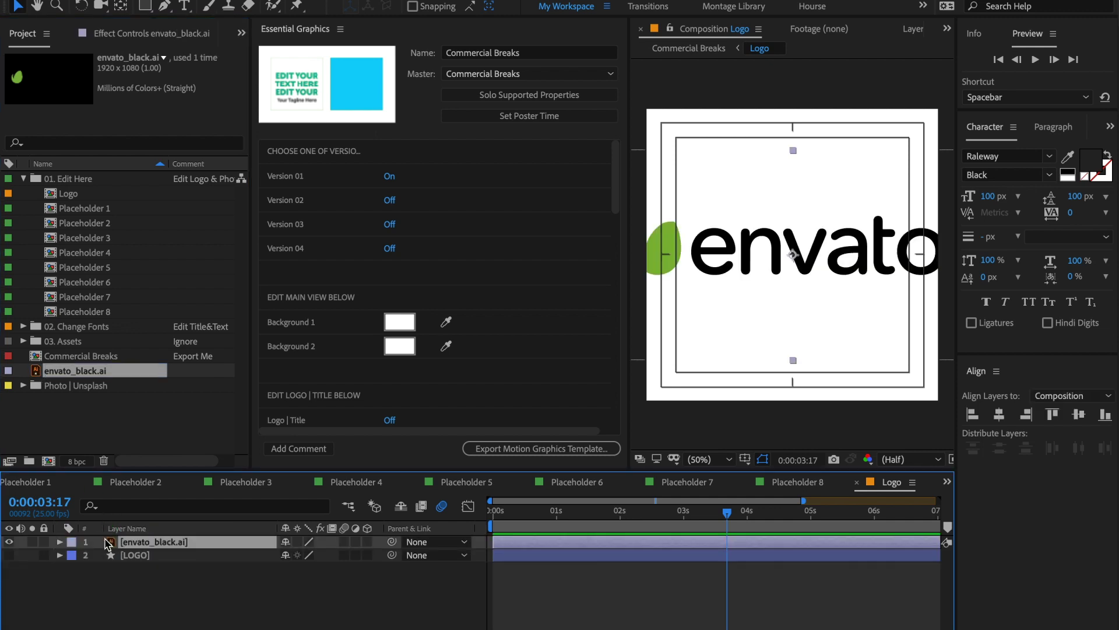
key(s)
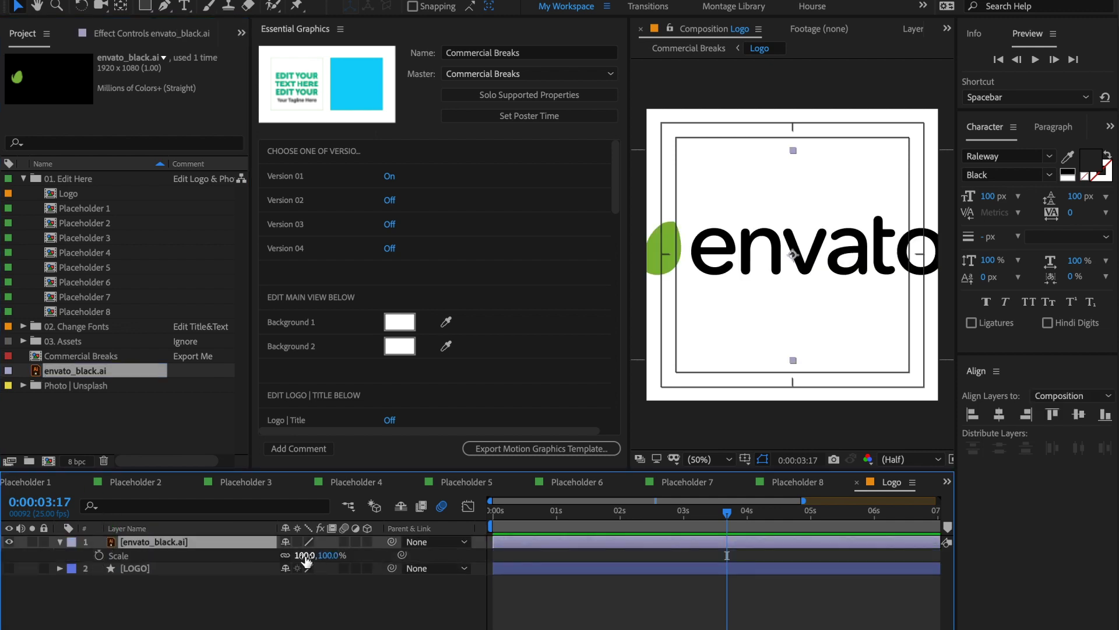
drag(301, 556, 280, 555)
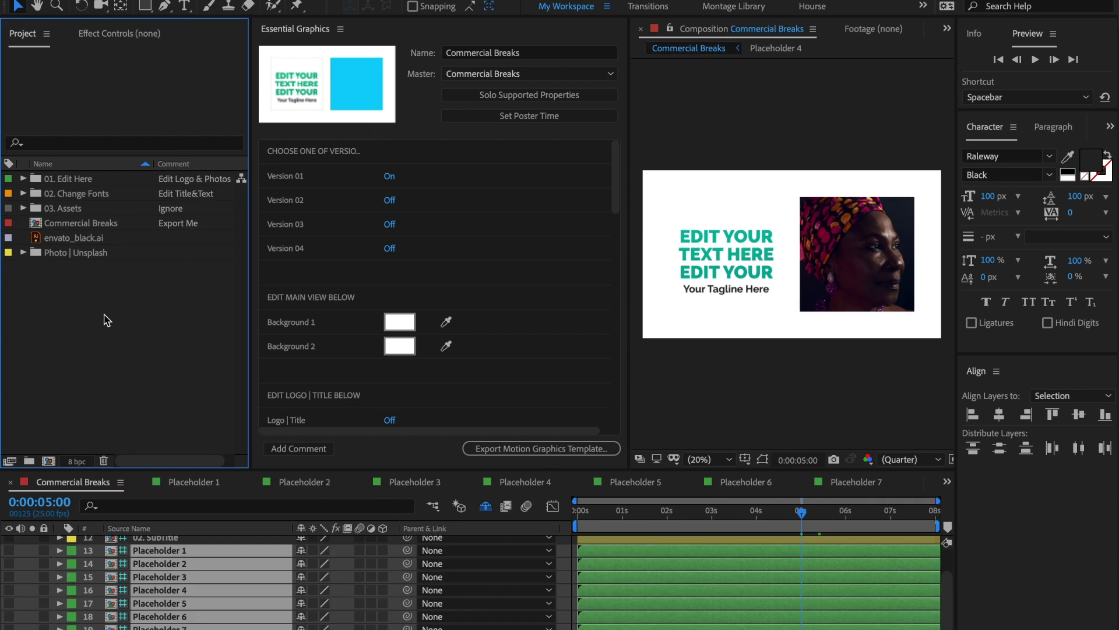
Step: Open the Commercial Breaks composition in Essential Graphics and review its template controls through the transition options
right_click(37, 225)
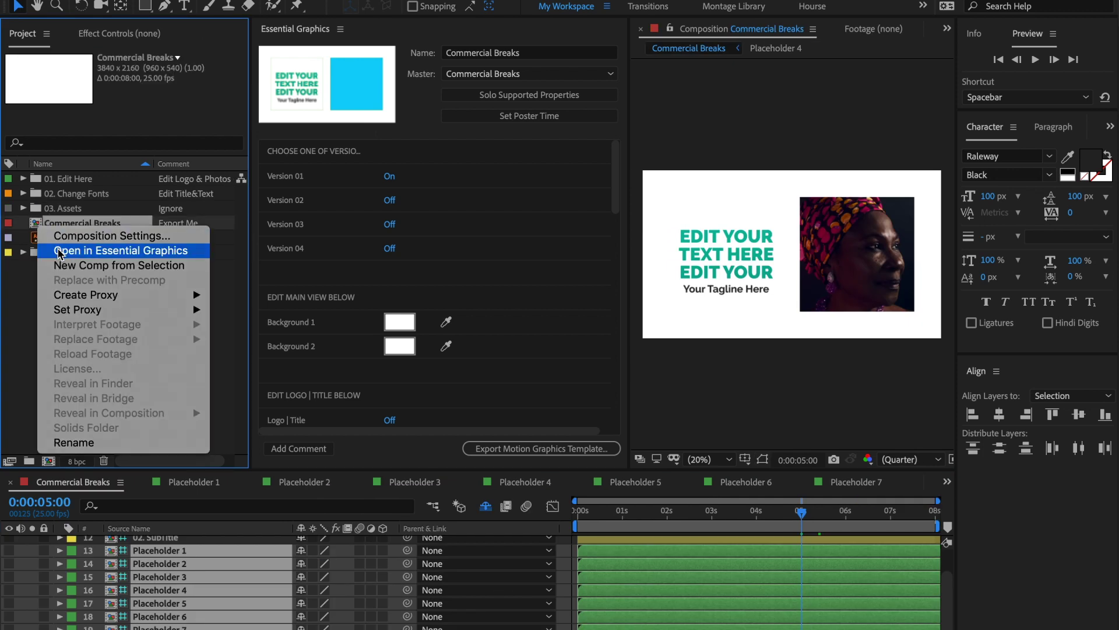
click(60, 251)
drag(616, 153, 613, 367)
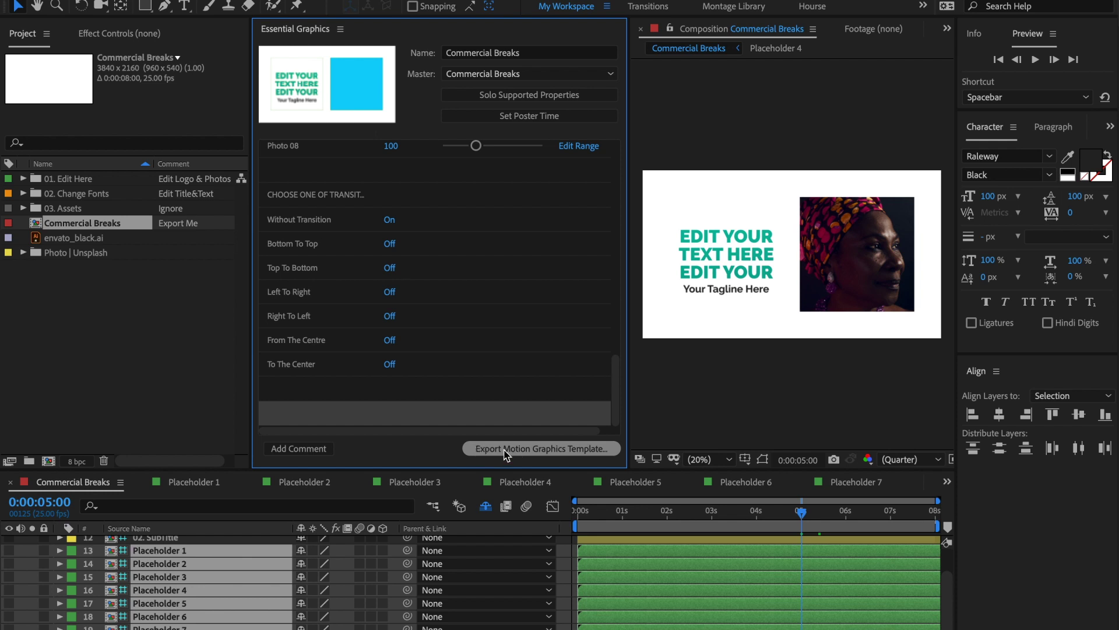
Step: Save the project and export Commercial Breaks as a Motion Graphics template to the Local Templates Folder
click(571, 455)
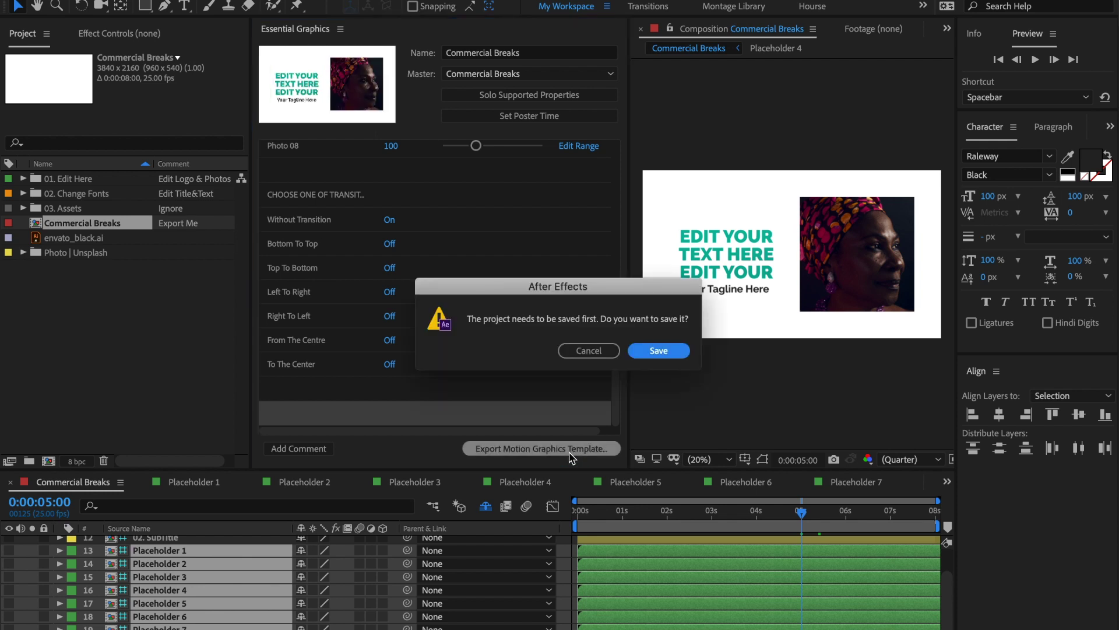
click(652, 351)
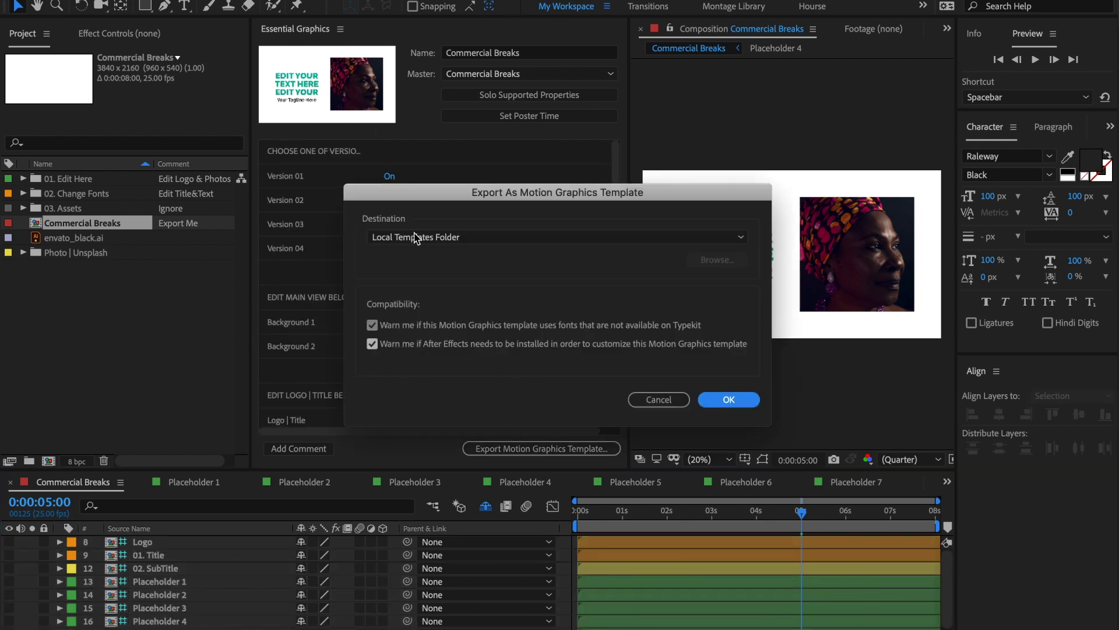
click(387, 241)
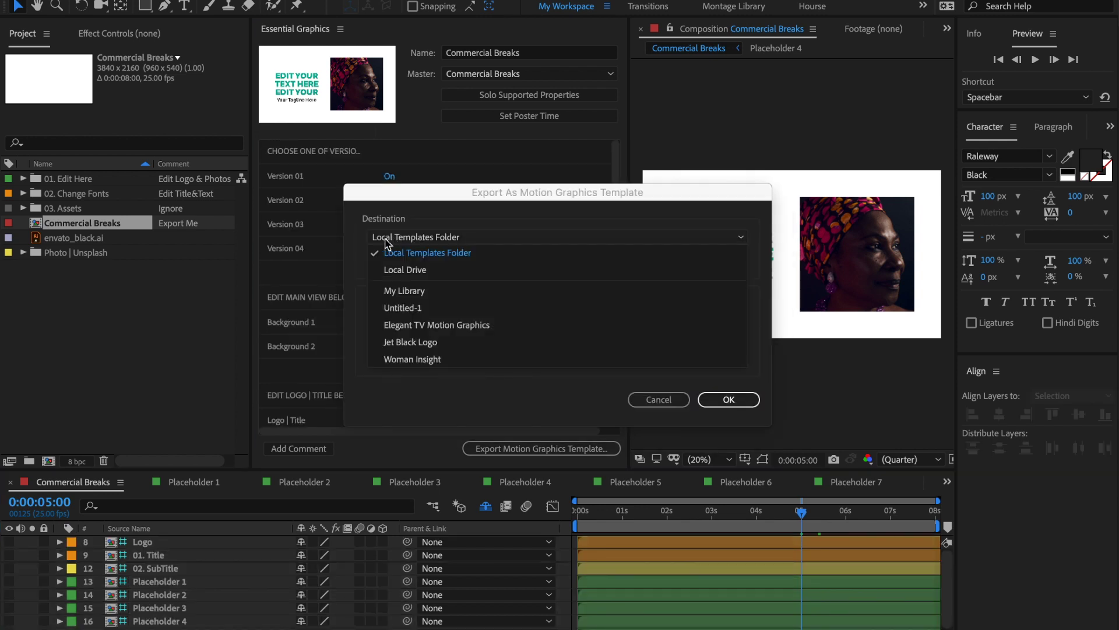
click(413, 254)
click(729, 402)
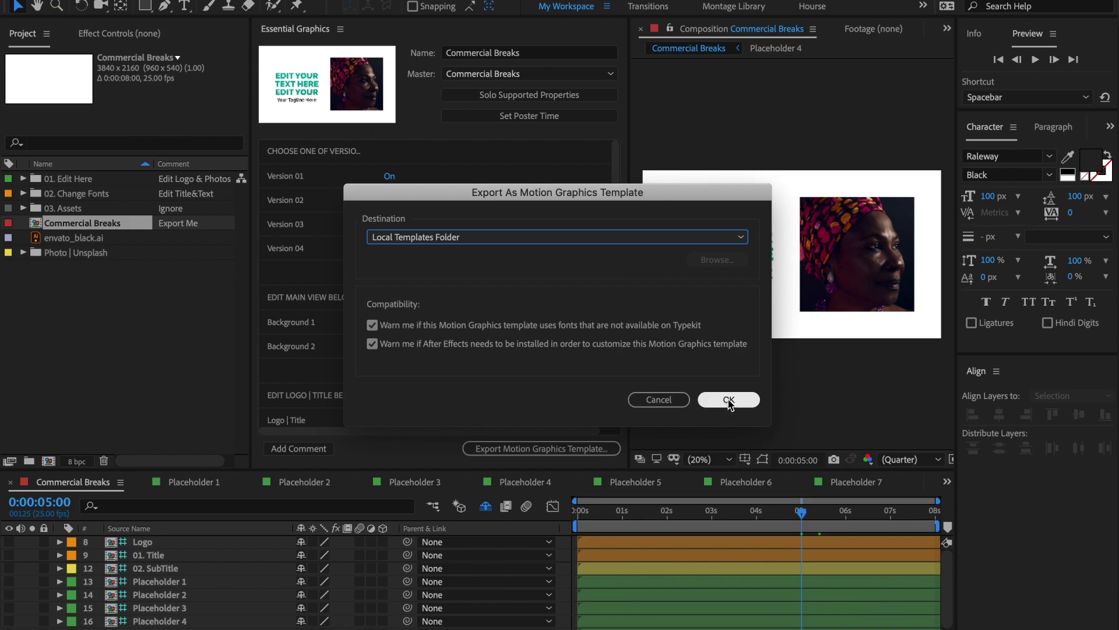
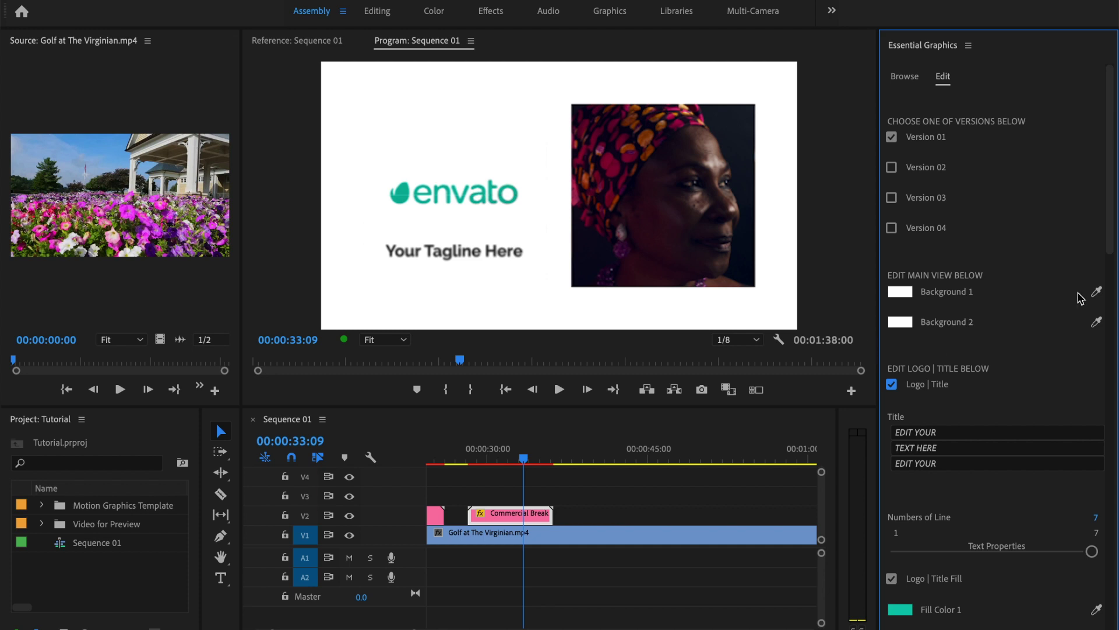
Step: Set the Logo | Title Size of the Commercial Breaks clip to 96 and switch off its Logo | Title option
drag(1113, 240, 1111, 322)
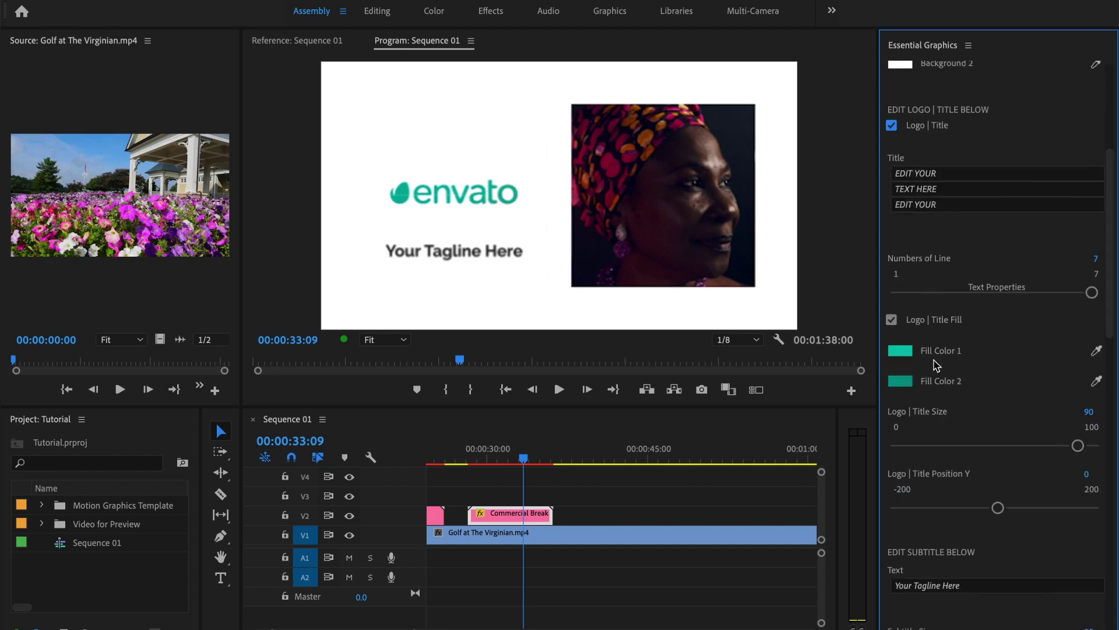
mouse_move(1078, 445)
mouse_down()
mouse_move(1046, 449)
mouse_move(1085, 452)
mouse_up()
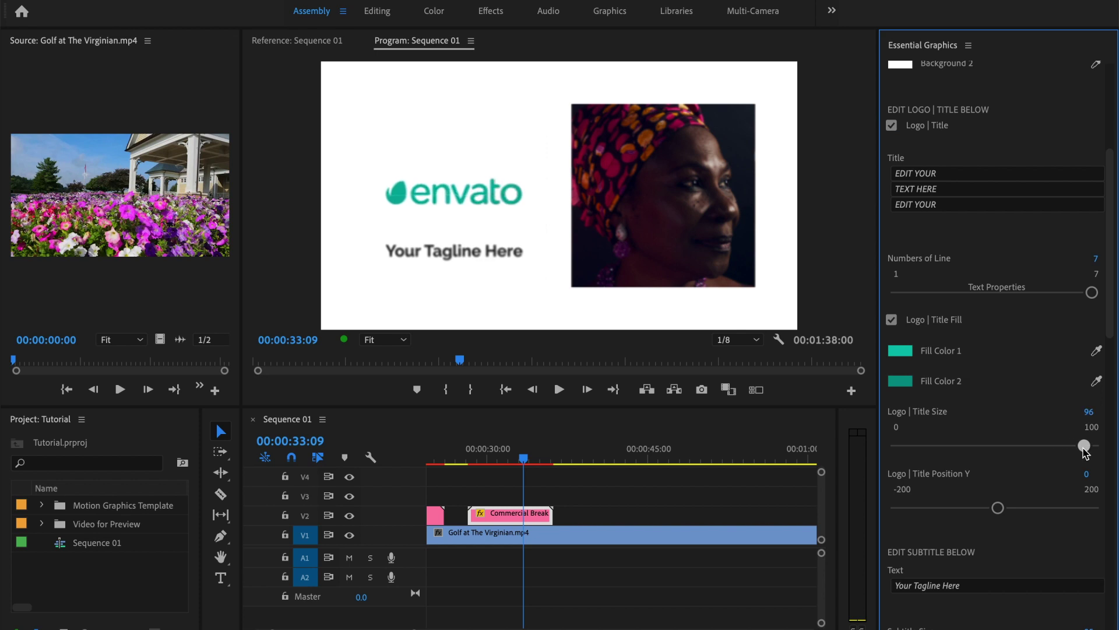
drag(1111, 156, 1110, 149)
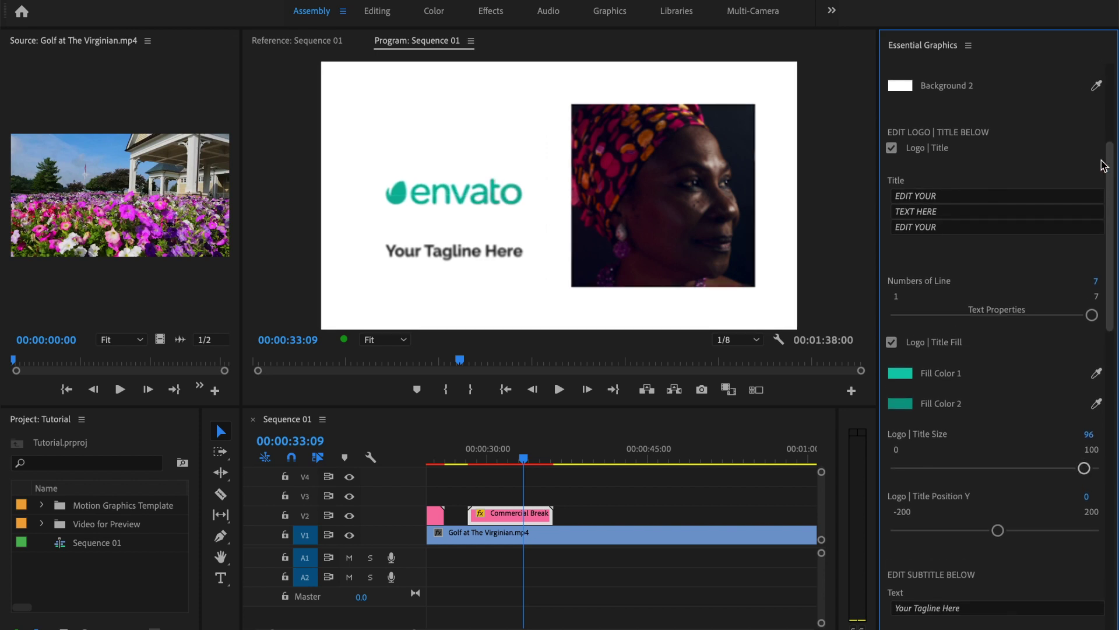
click(891, 149)
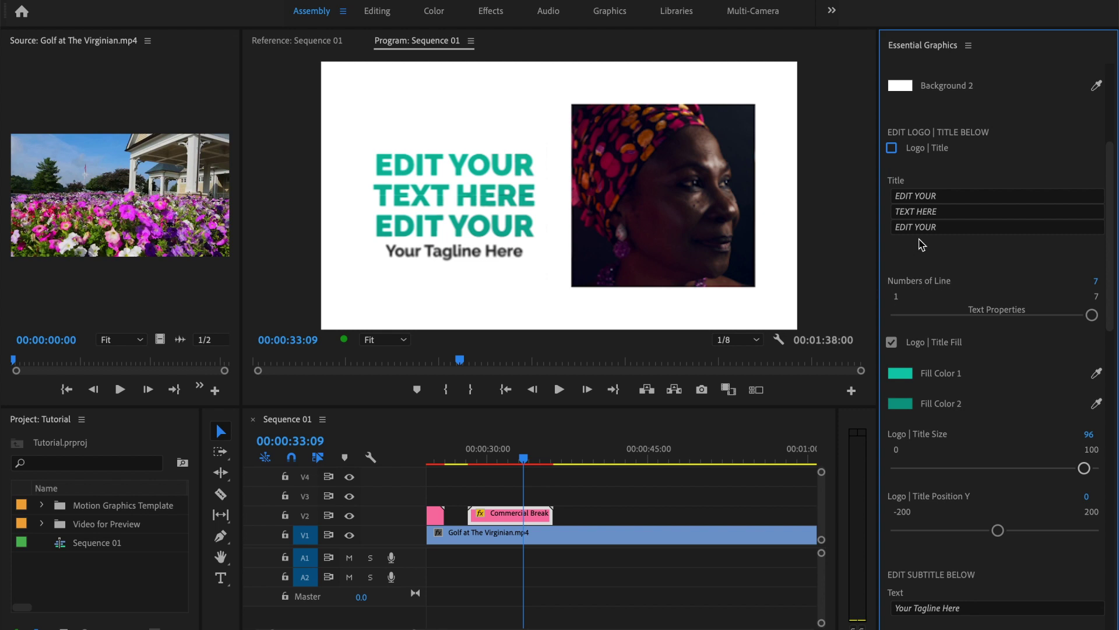
Step: Clear the second and third title lines, leaving only EDIT YOUR, and set Numbers of Line to 1
click(896, 228)
key(BackSpace)
key(BackSpace)
key(BackSpace)
key(BackSpace)
key(BackSpace)
key(BackSpace)
key(BackSpace)
key(BackSpace)
key(BackSpace)
key(BackSpace)
key(BackSpace)
key(BackSpace)
key(BackSpace)
key(BackSpace)
key(BackSpace)
key(BackSpace)
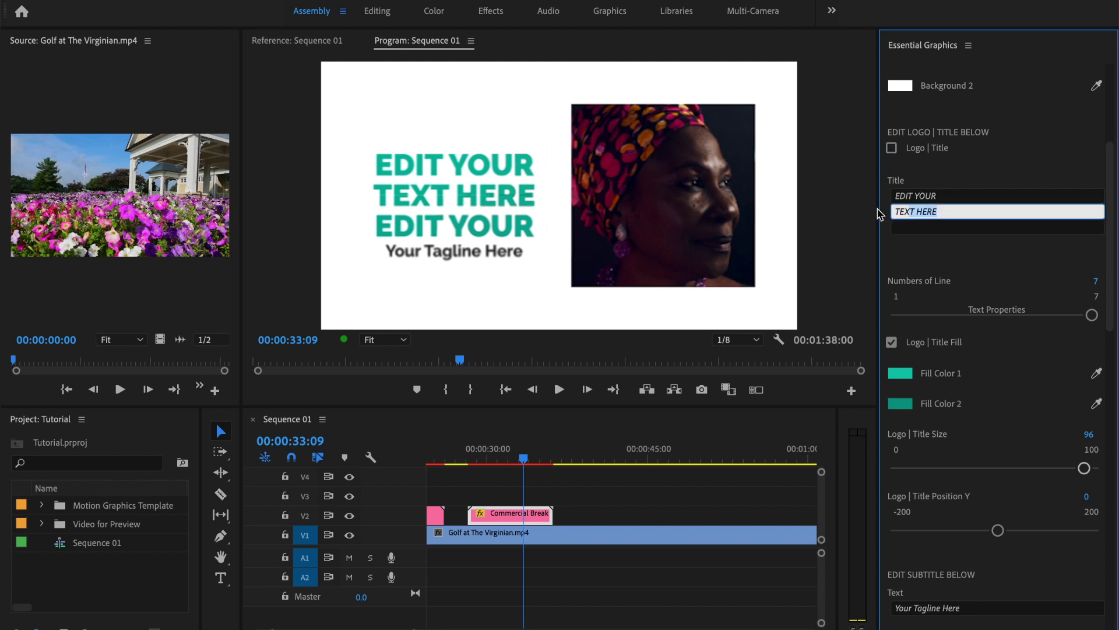
click(935, 255)
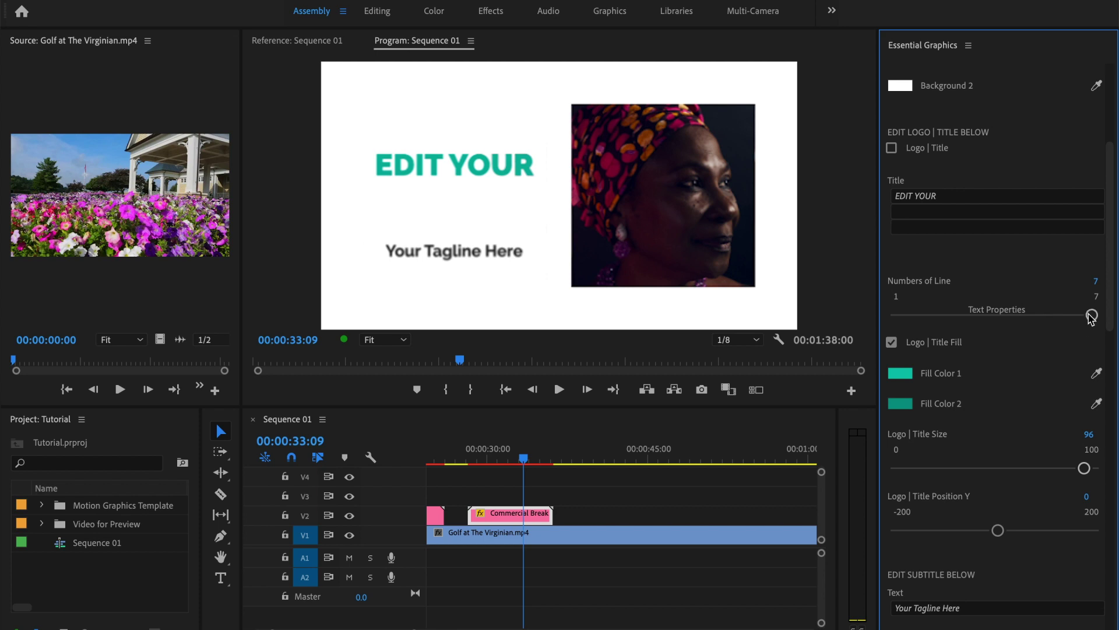
drag(1091, 315, 897, 315)
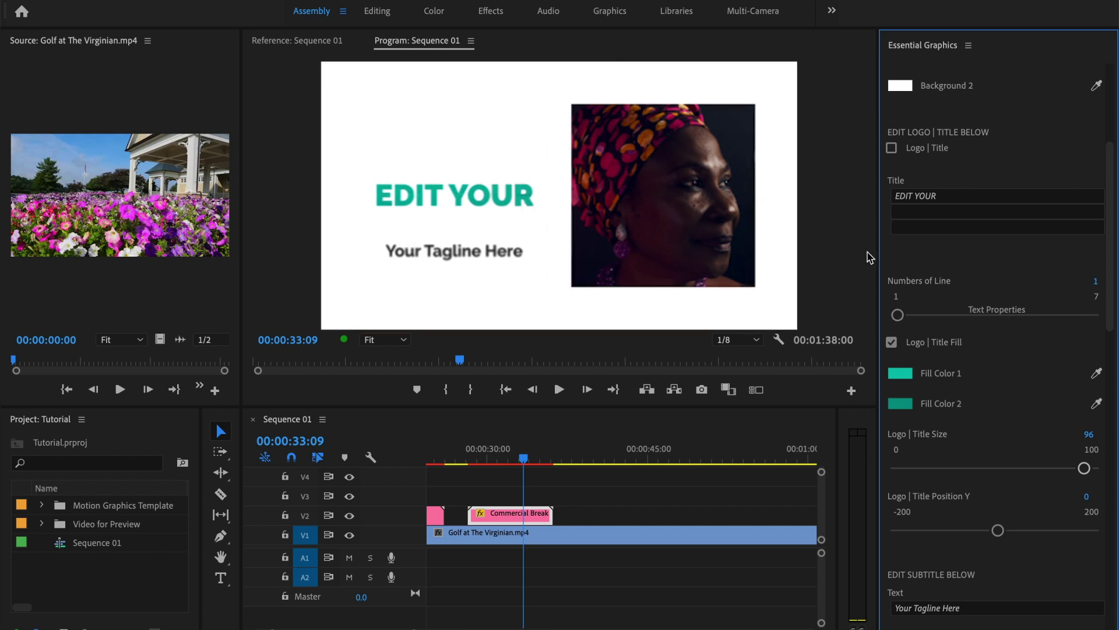
Step: Copy EDIT YOUR into the second and third title lines and set Numbers of Line to 7
click(939, 196)
key(ctrl+c)
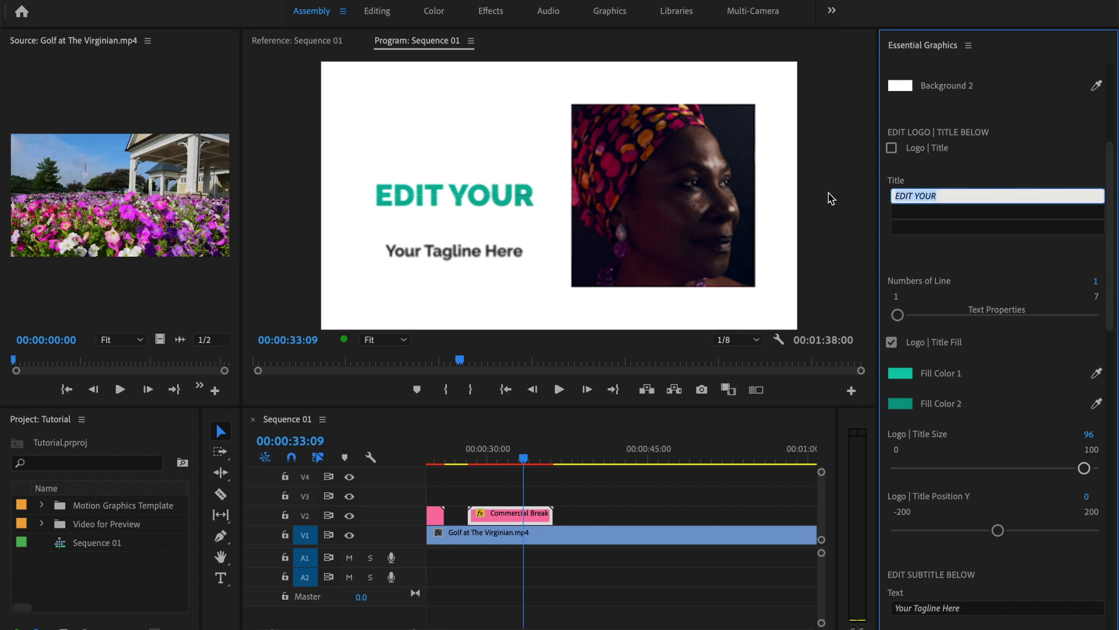
click(912, 214)
key(ctrl+v)
key(Return)
key(ctrl+v)
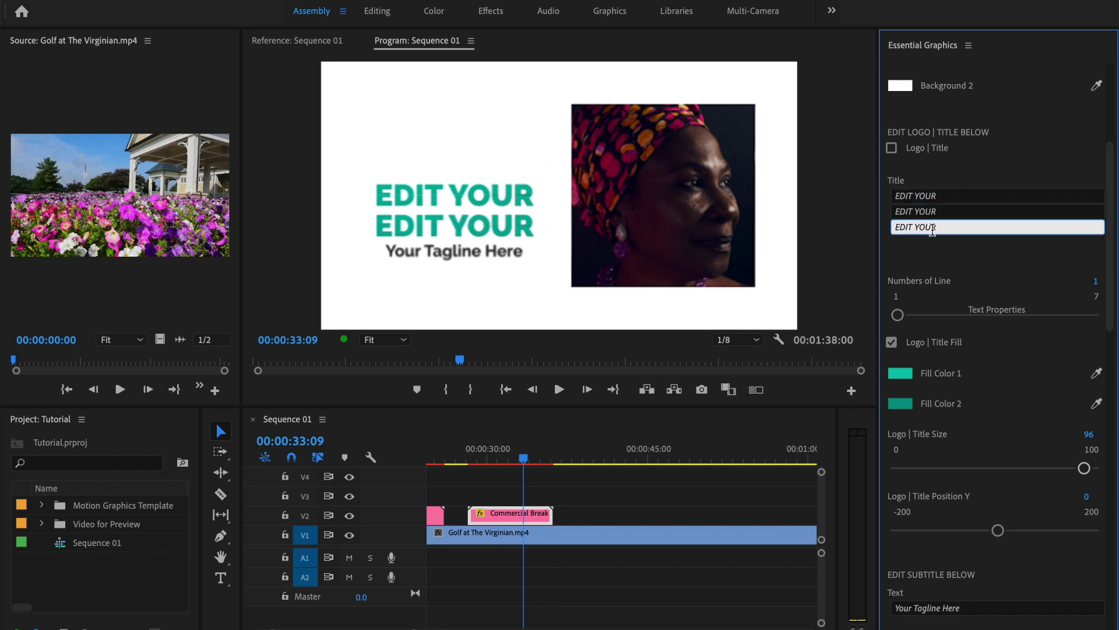
click(935, 244)
drag(898, 318, 1115, 310)
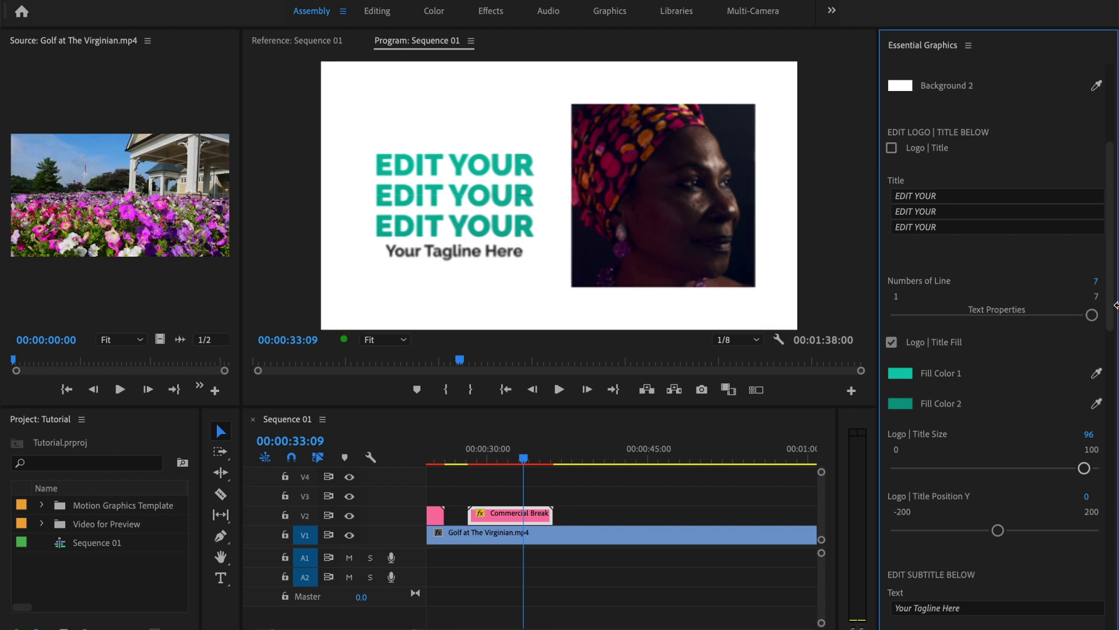
Step: Set the Photo 05 size to 80 and toggle the Without Transition option of the Commercial Breaks clip
scroll(971, 349, down, 10)
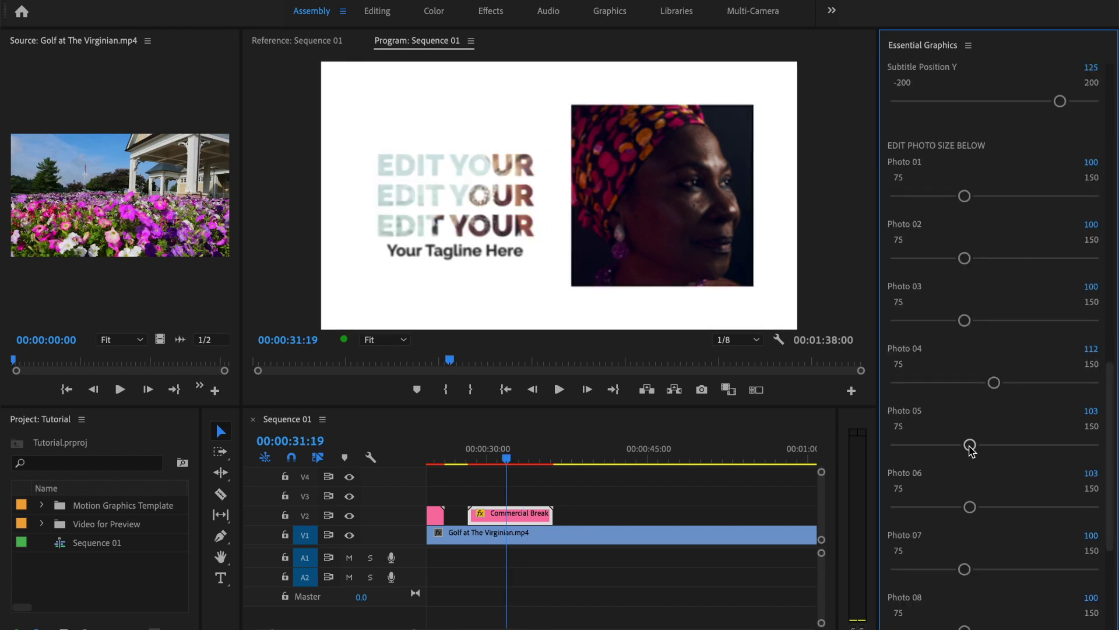
mouse_move(1111, 416)
mouse_down()
mouse_move(1111, 484)
mouse_move(1117, 406)
mouse_up()
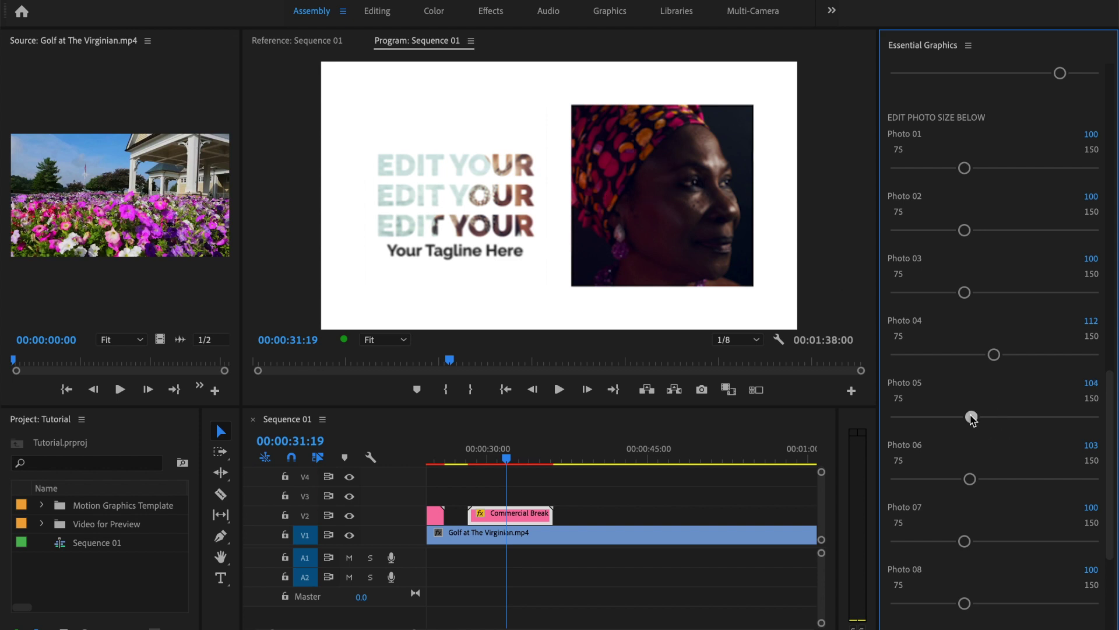
drag(970, 416, 912, 418)
scroll(1116, 477, down, 5)
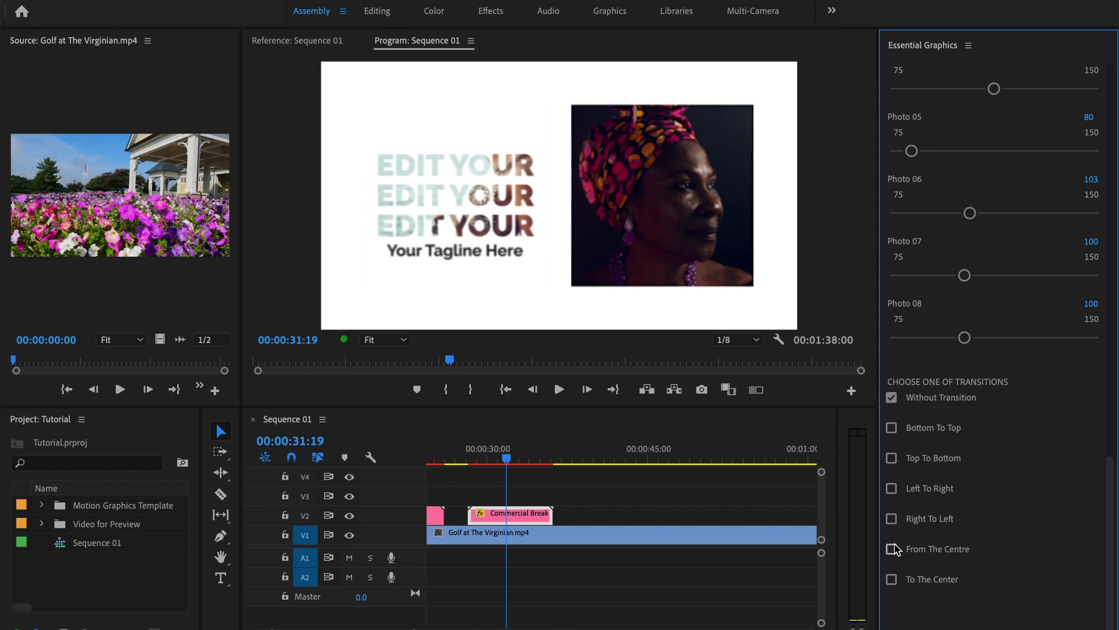
click(893, 398)
click(477, 453)
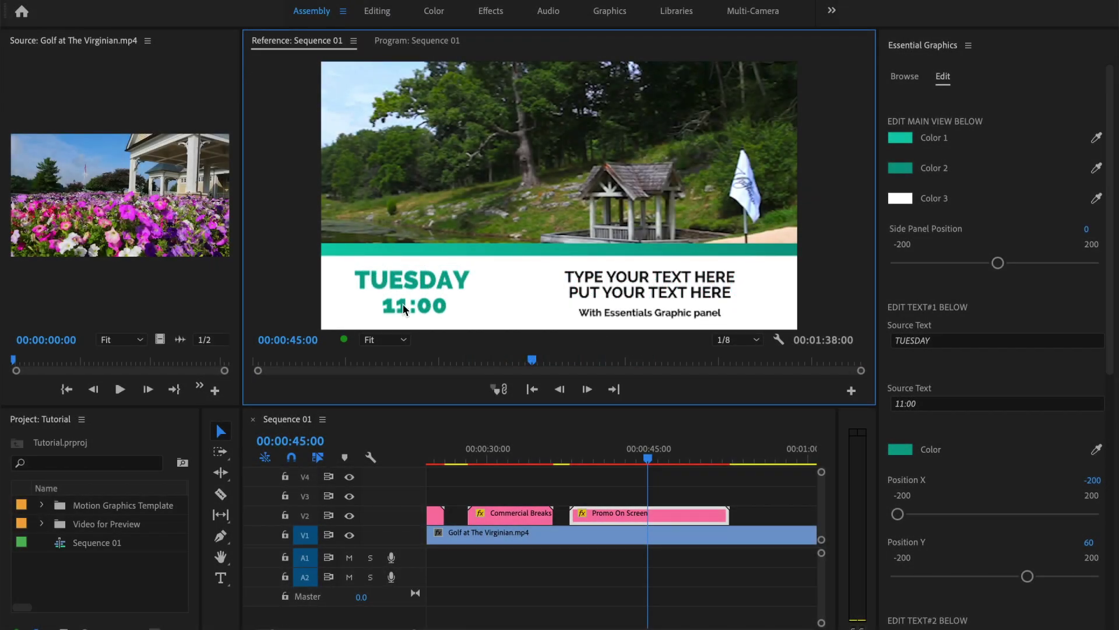
Step: Switch to Finder and open Promo On Screen.aep from the 01. After Effects folder
click(50, 609)
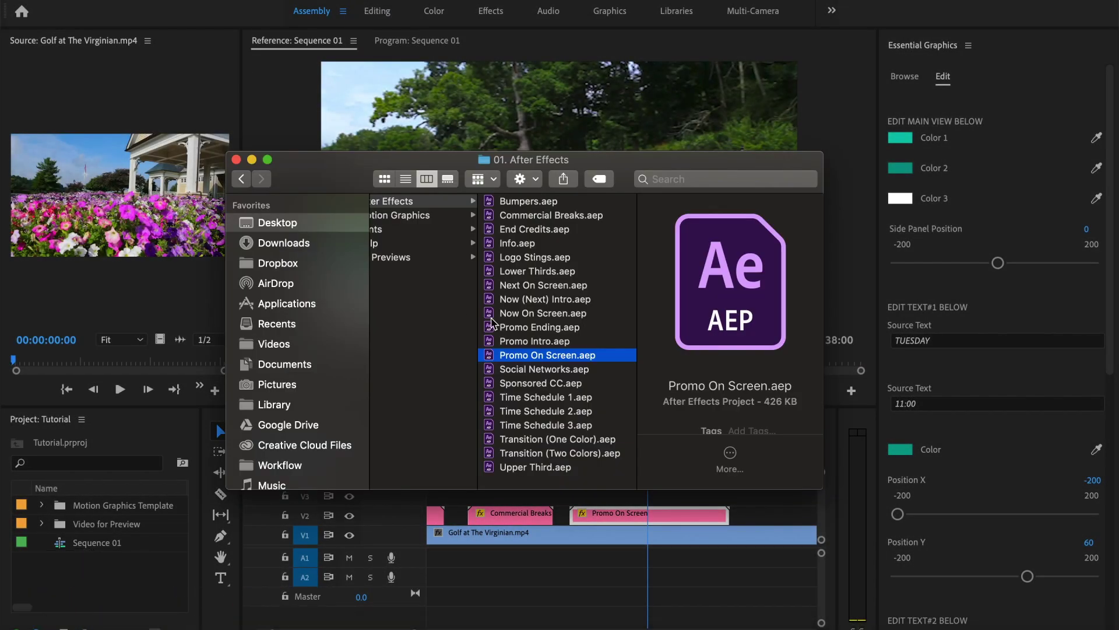
scroll(446, 264, left, 2)
click(437, 207)
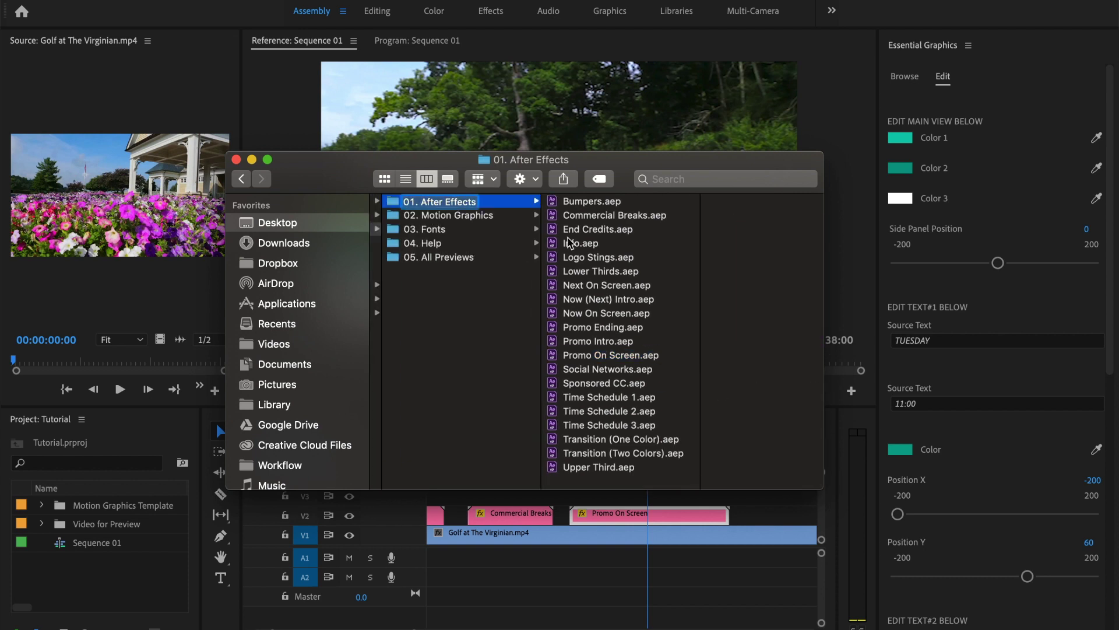
click(585, 355)
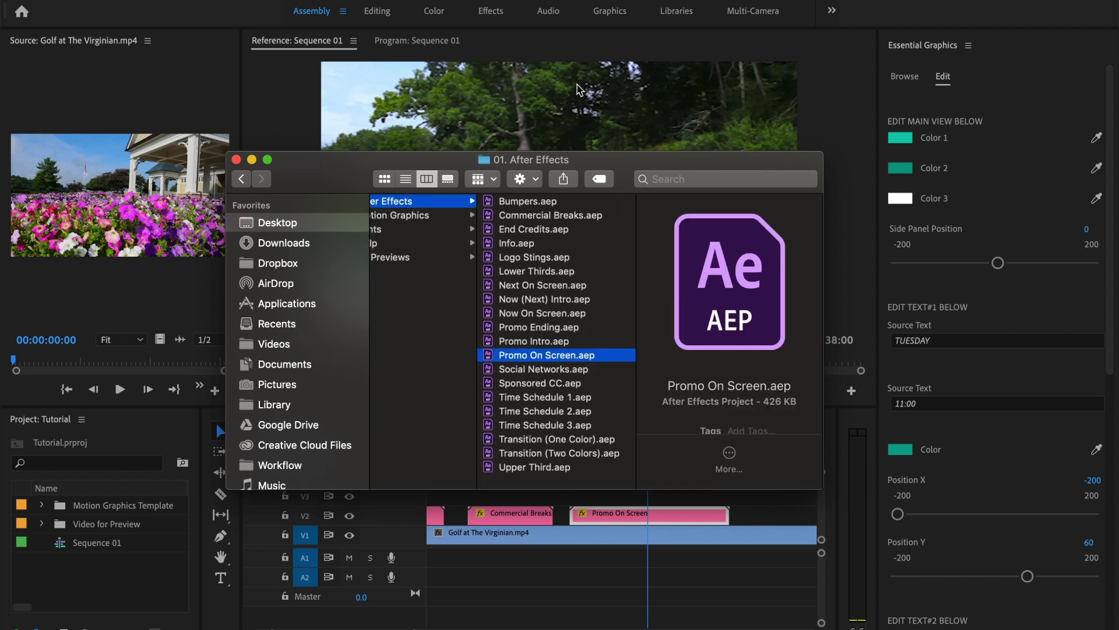
drag(582, 159, 542, 126)
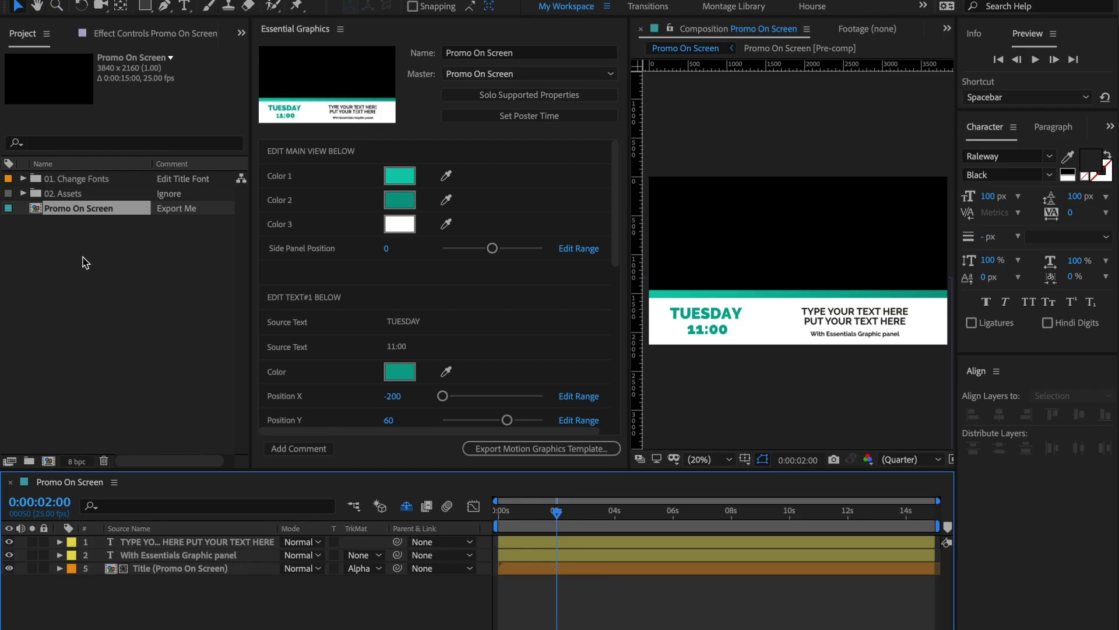
Step: Expand the 01. Change Fonts folder and open the Title (Promo On Screen) composition to examine its text layers
click(86, 262)
click(85, 183)
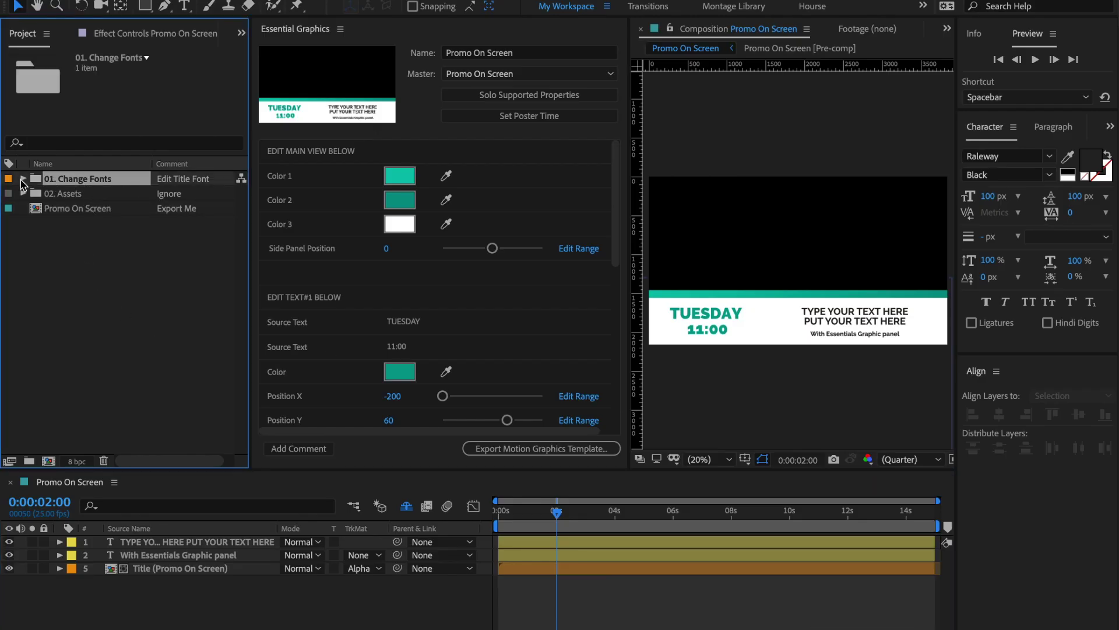
click(24, 181)
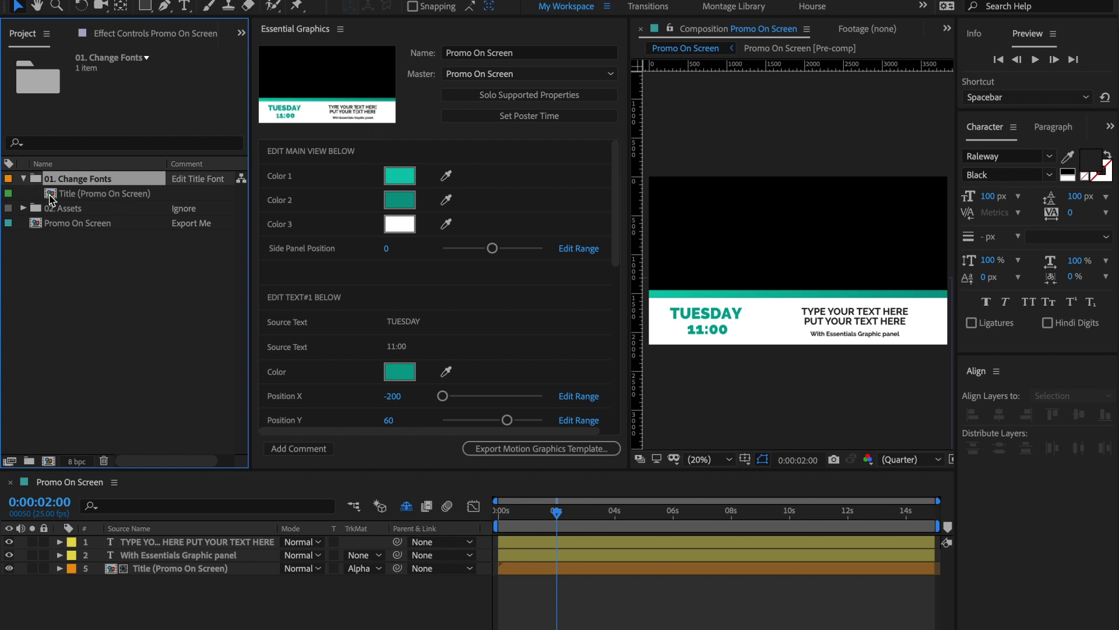
double_click(52, 197)
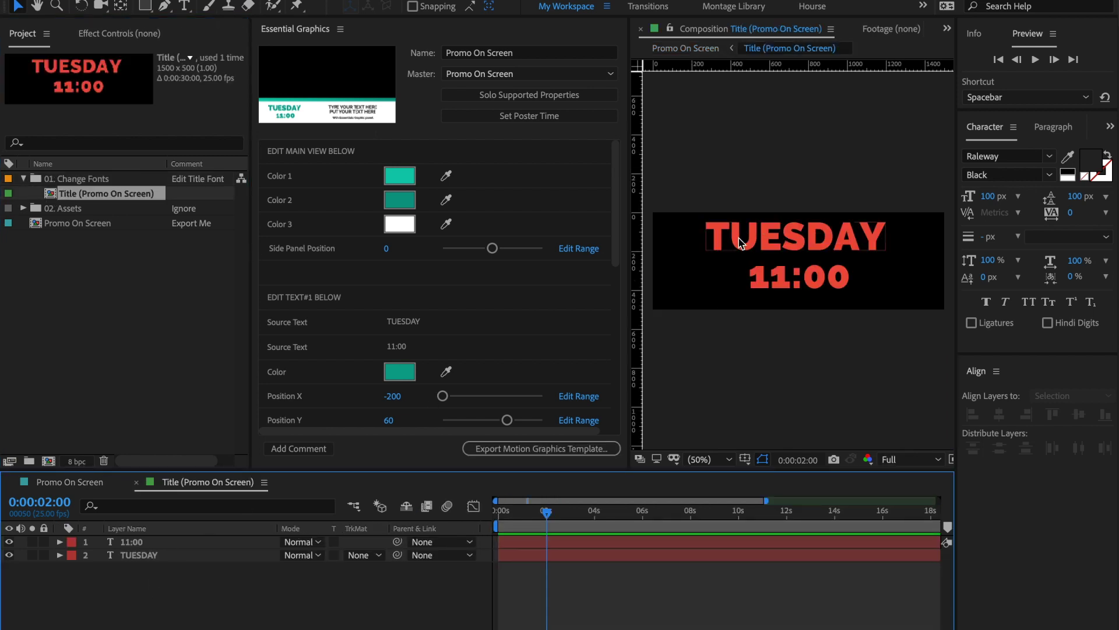
Step: Return to the Promo On Screen composition and examine its main text layer and the With Essentials Graphic panel layer
click(69, 484)
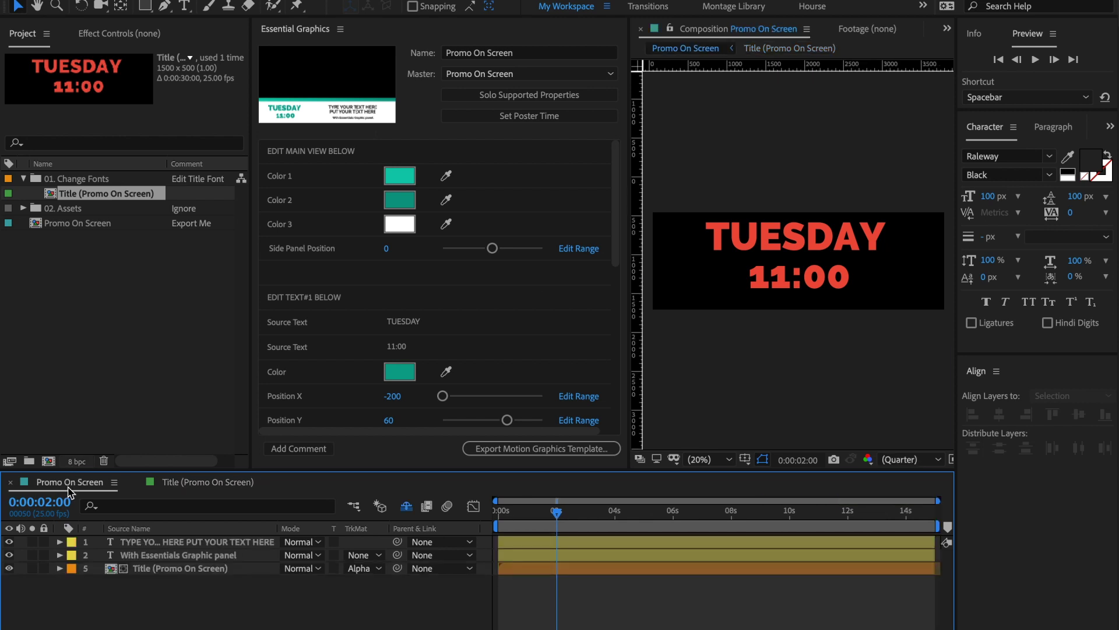
click(143, 544)
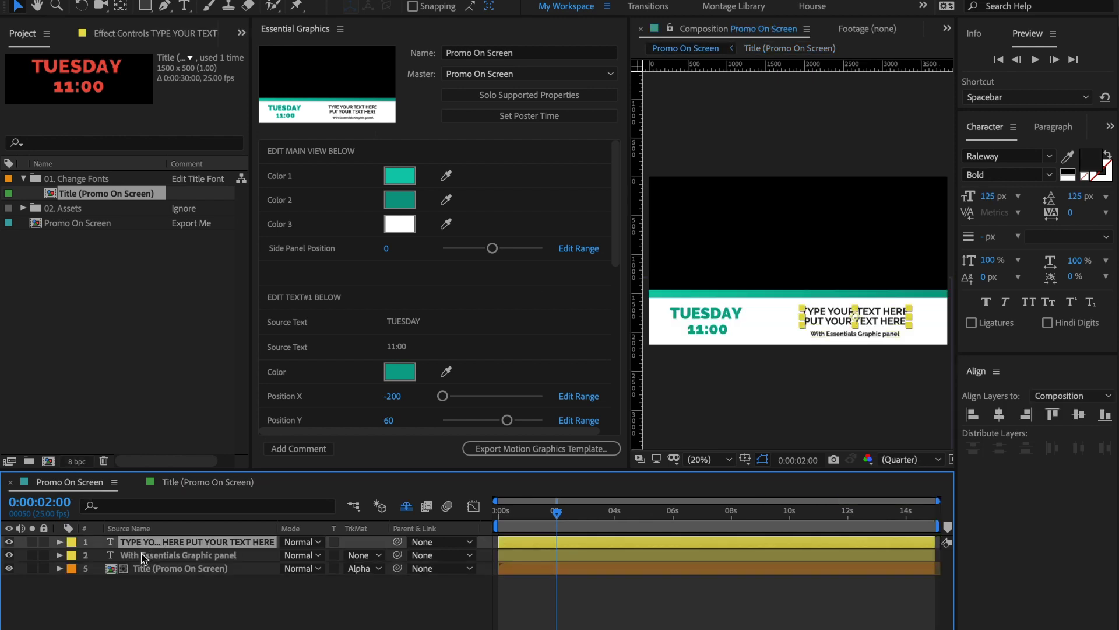
click(143, 555)
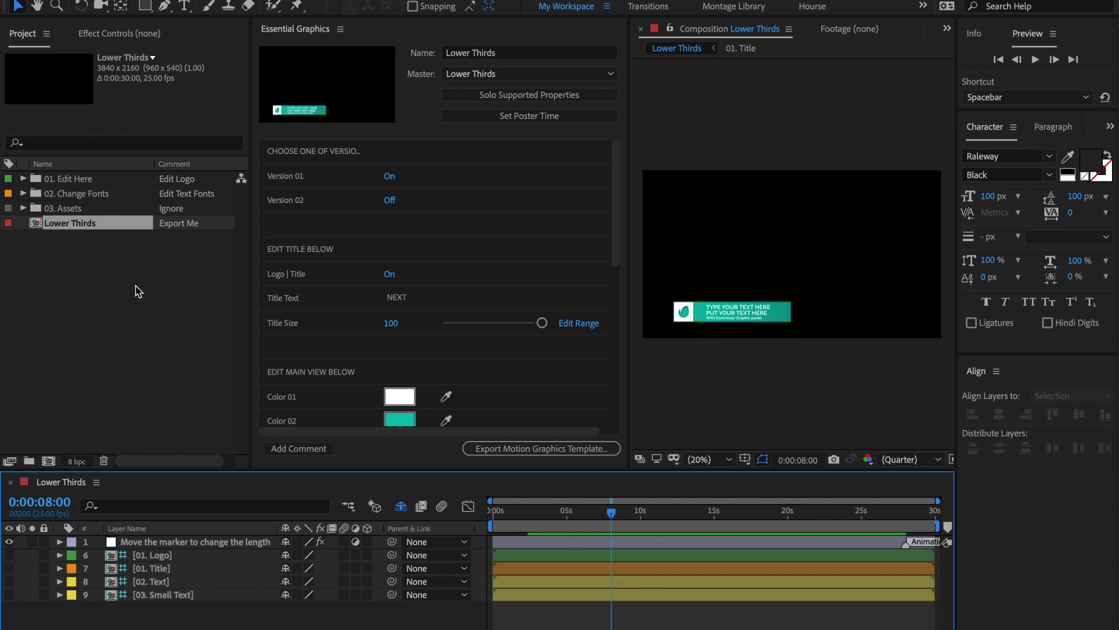
Step: Expand the 01. Edit Here folder in the Lower Thirds project and select the 01. Logo composition
click(70, 179)
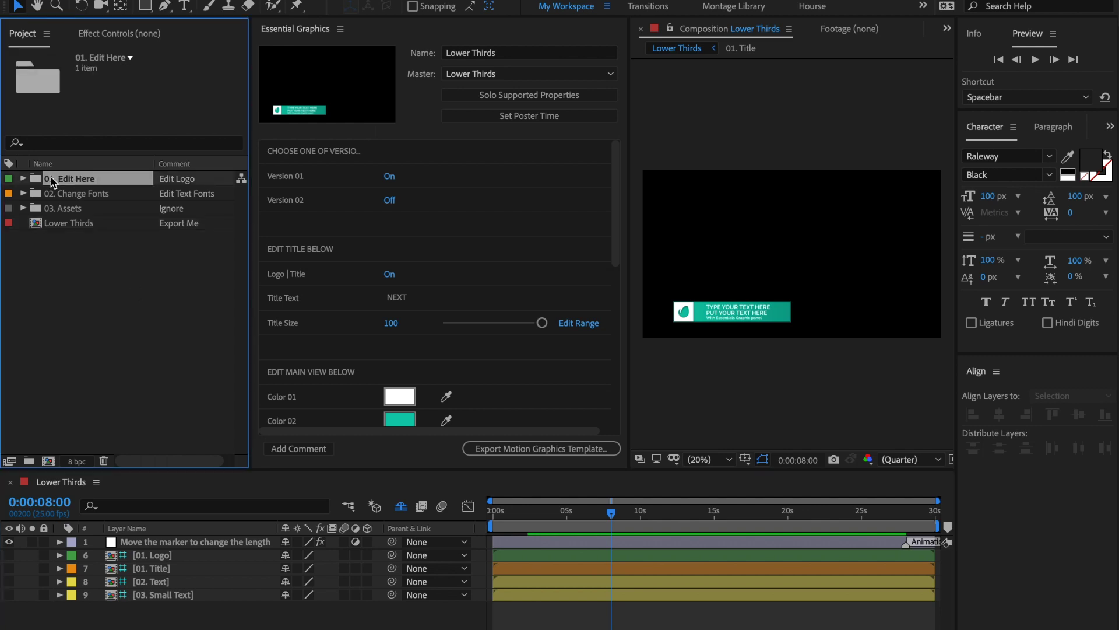
click(23, 179)
click(59, 195)
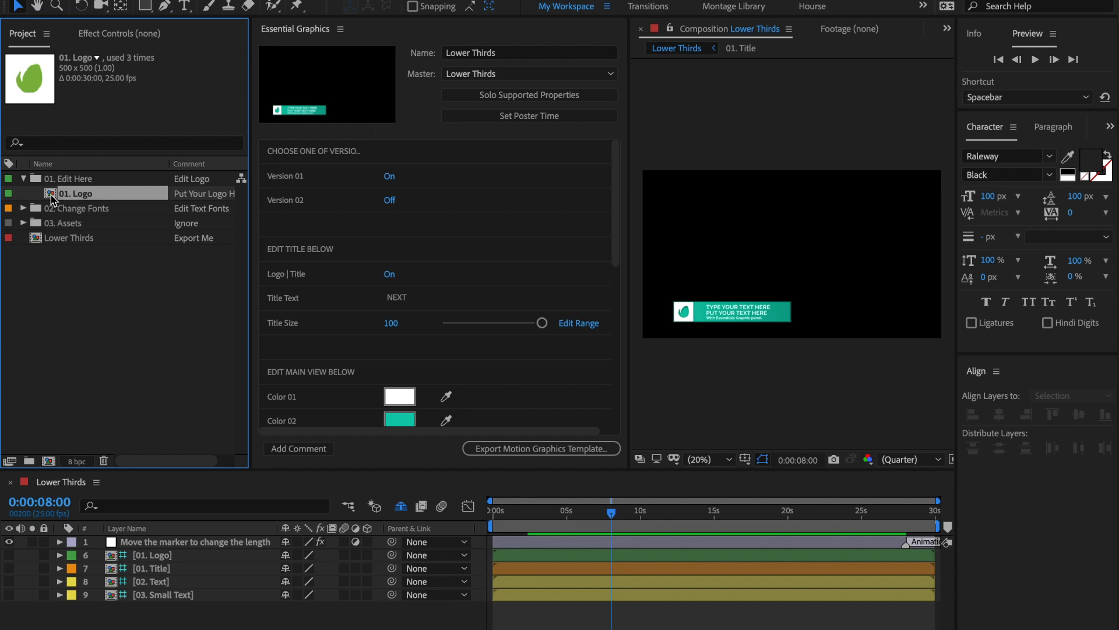
Step: Expand the 02. Change Fonts folder and open the 01. Title, 02. Text and 03. Small Text compositions in turn
click(47, 208)
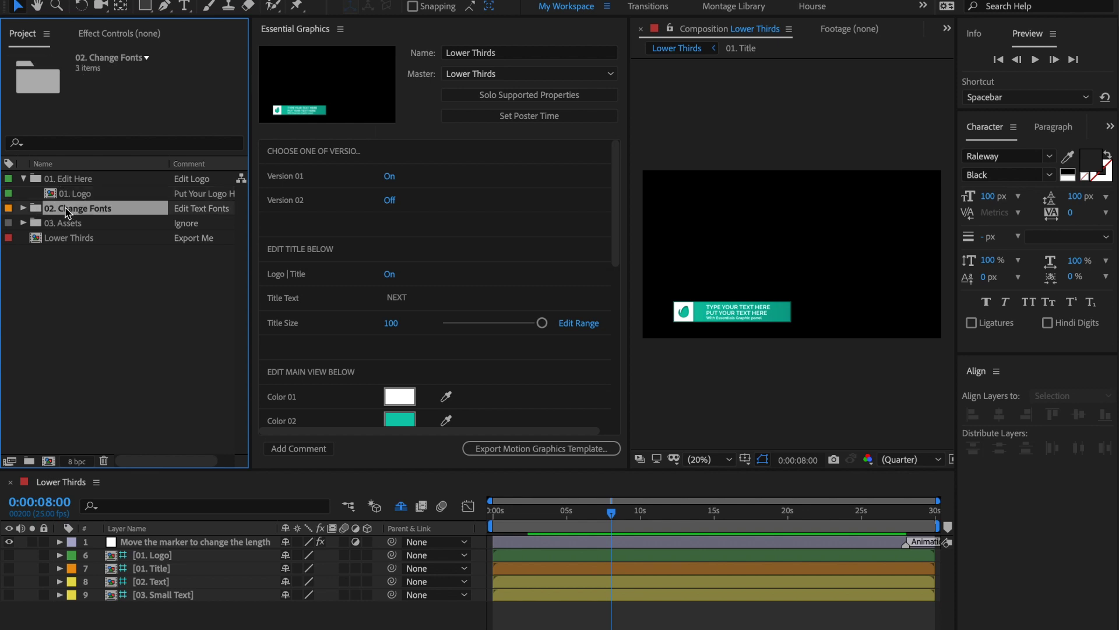
click(25, 208)
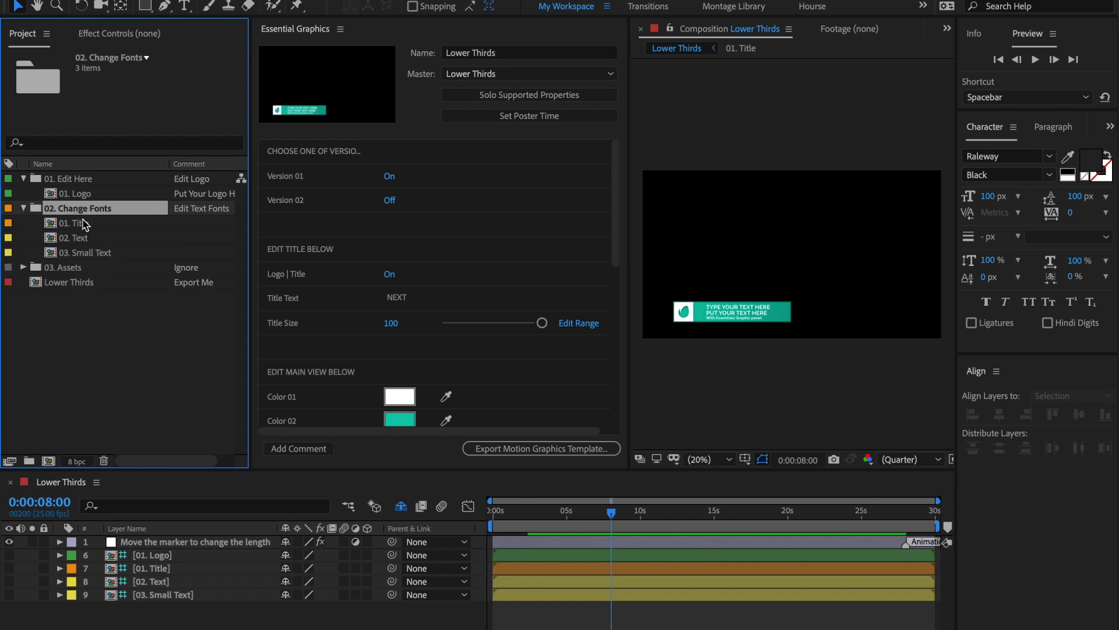
double_click(51, 225)
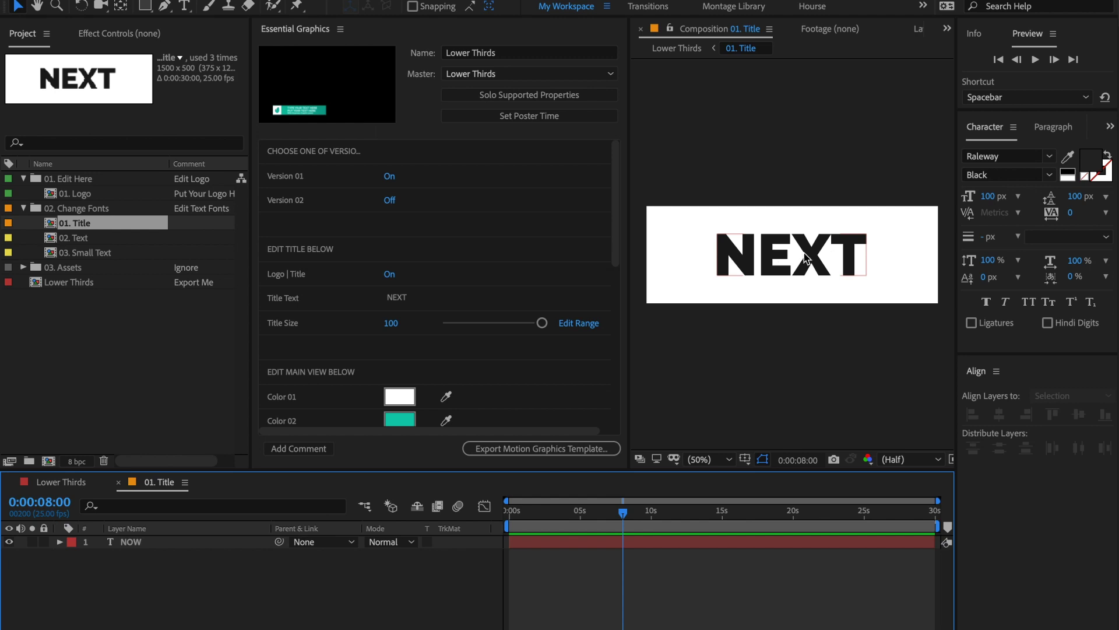
double_click(52, 239)
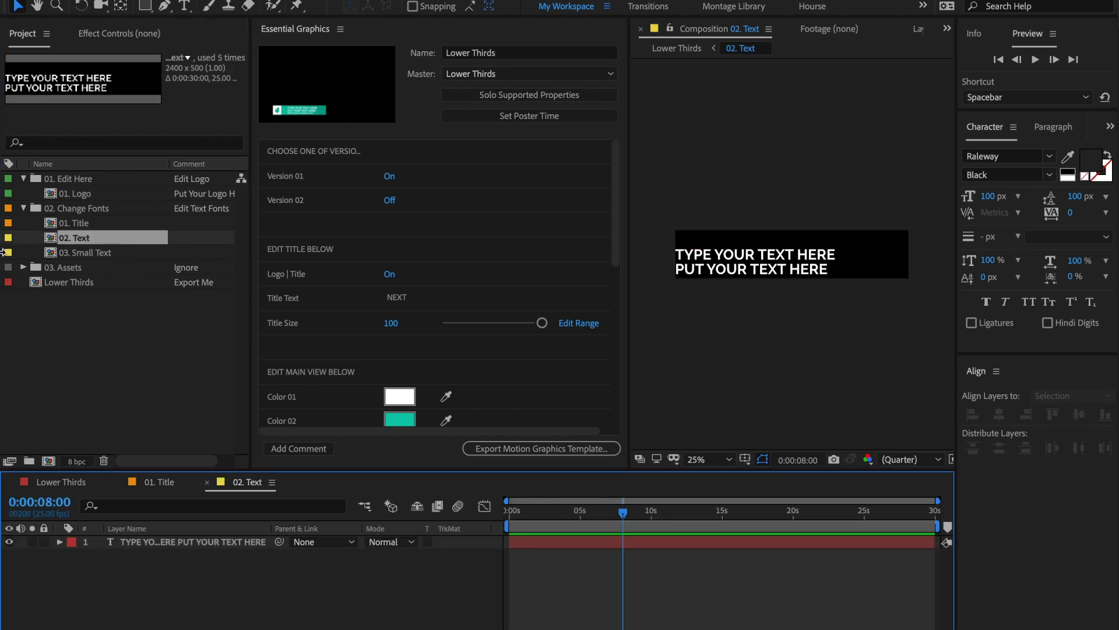
double_click(64, 253)
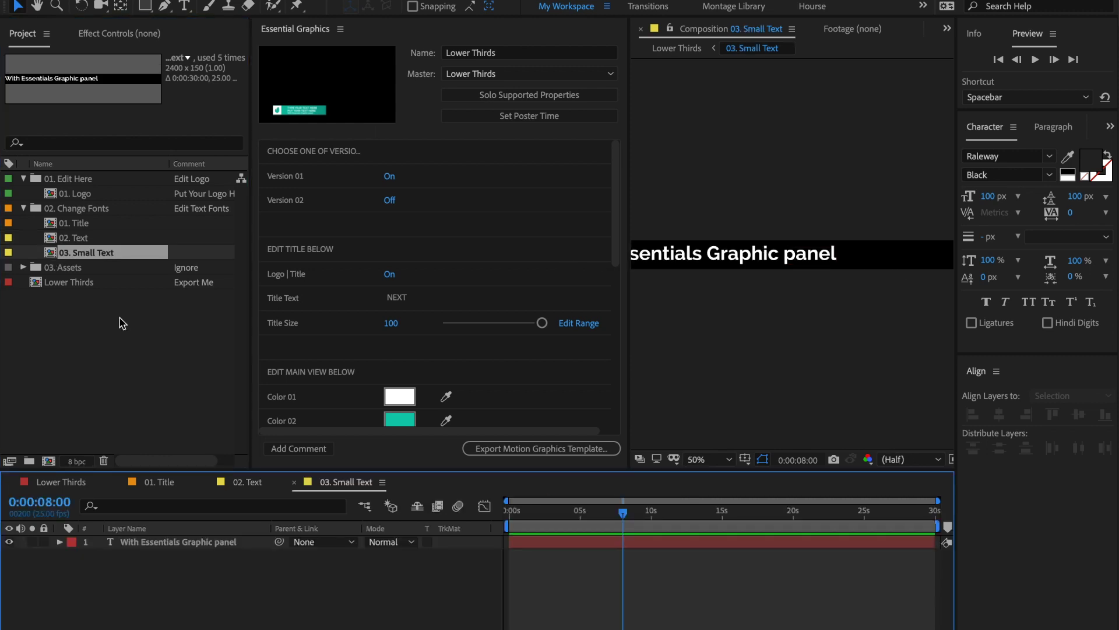
Step: Return to the Lower Thirds composition and export it as a Motion Graphics template to the Local Templates Folder
click(68, 486)
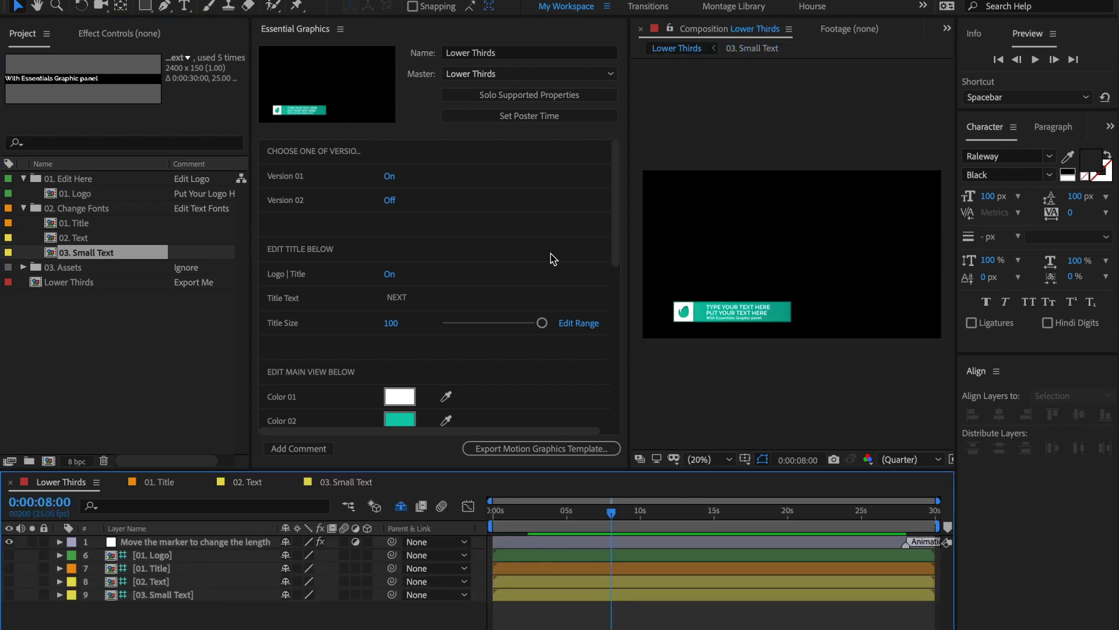
drag(613, 197, 617, 425)
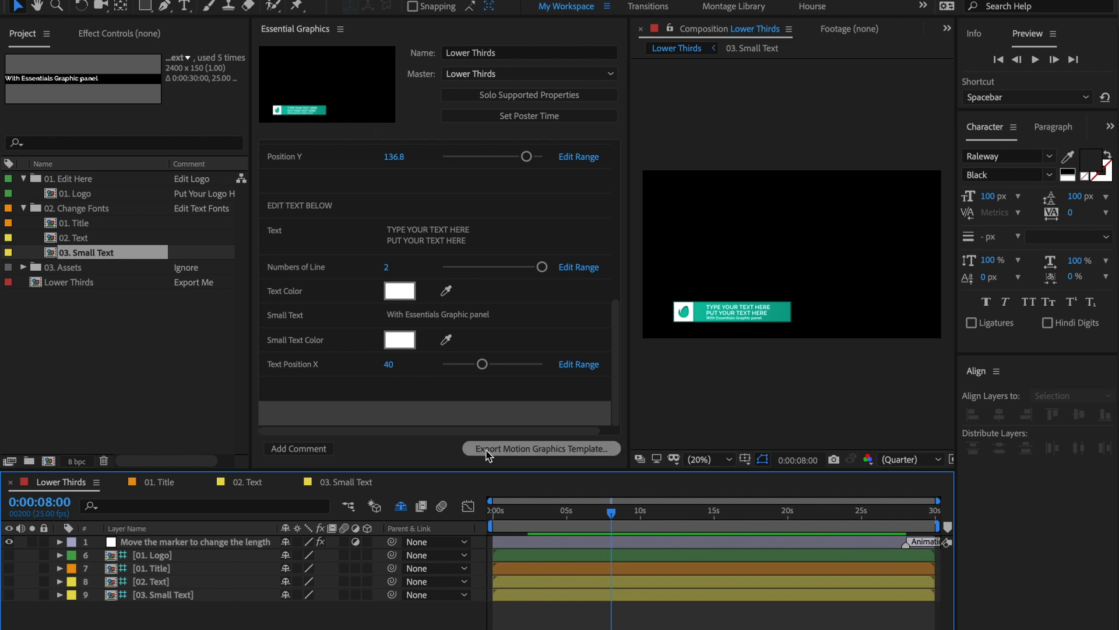
click(530, 449)
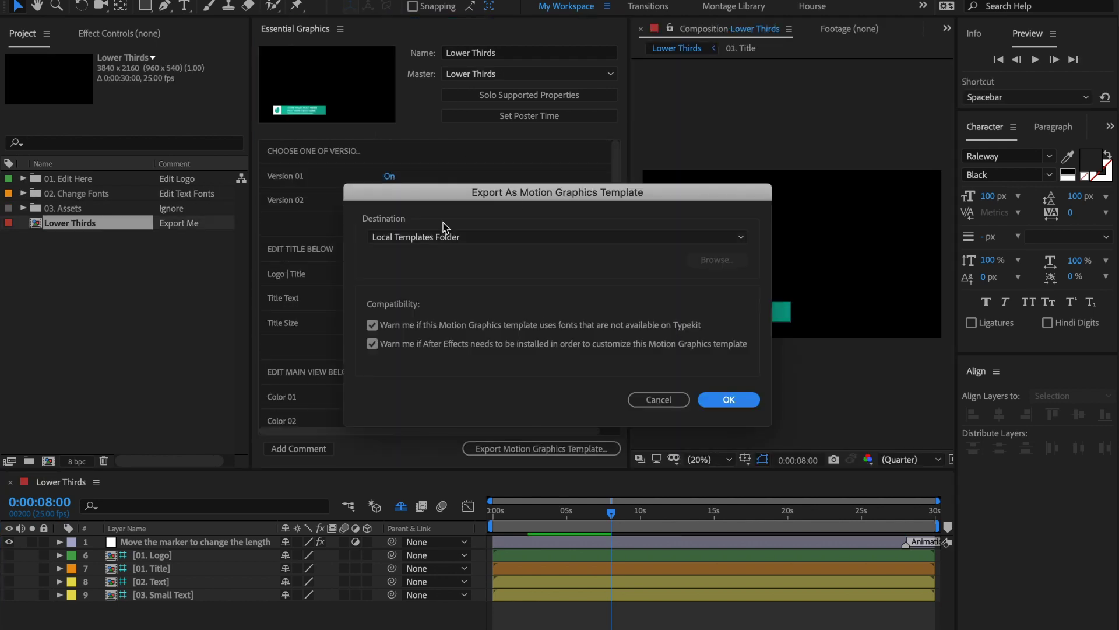
click(723, 402)
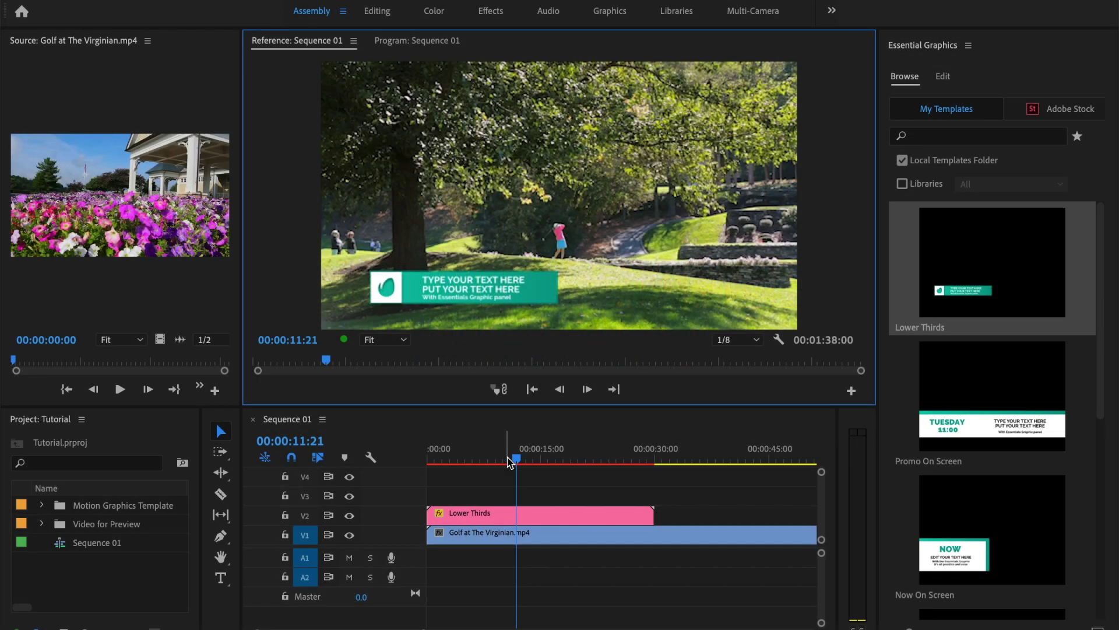
Step: In the Premiere Pro sequence, select the Lower Thirds clip and scrub to its end to review the animation
click(544, 513)
drag(521, 470, 651, 463)
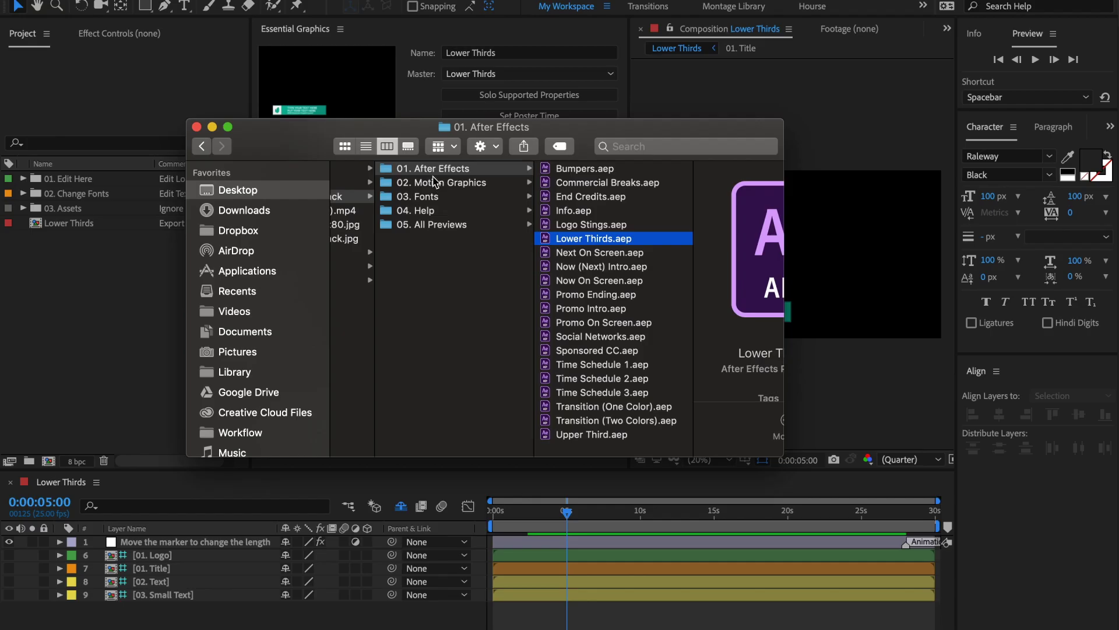
Step: Locate Lower Thirds.aep in the 01. After Effects folder and return to its open project in After Effects
click(429, 170)
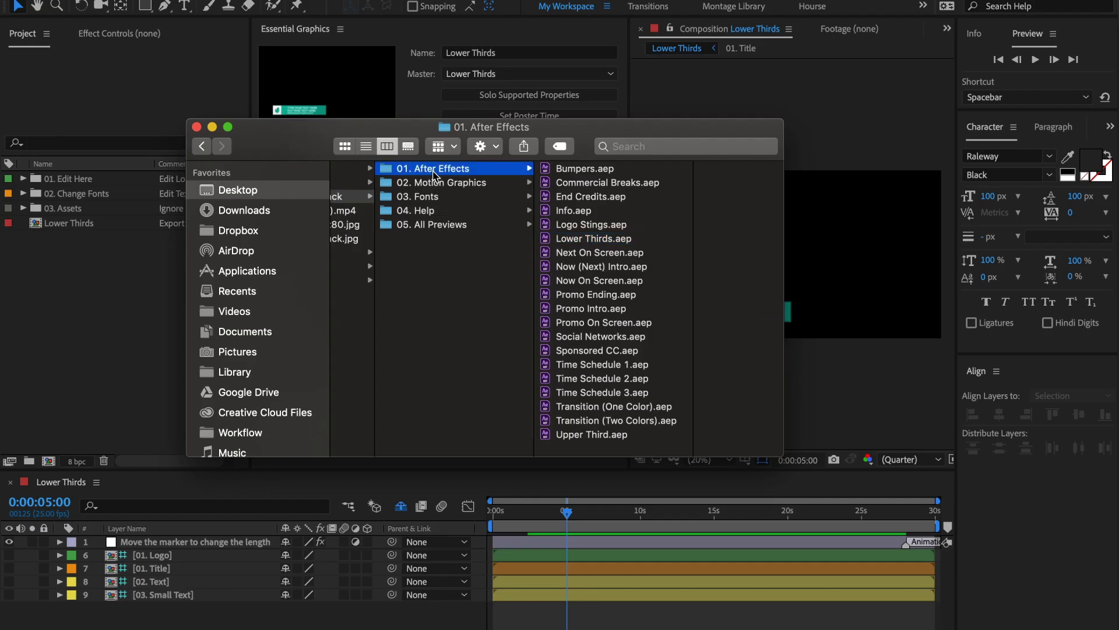
click(557, 239)
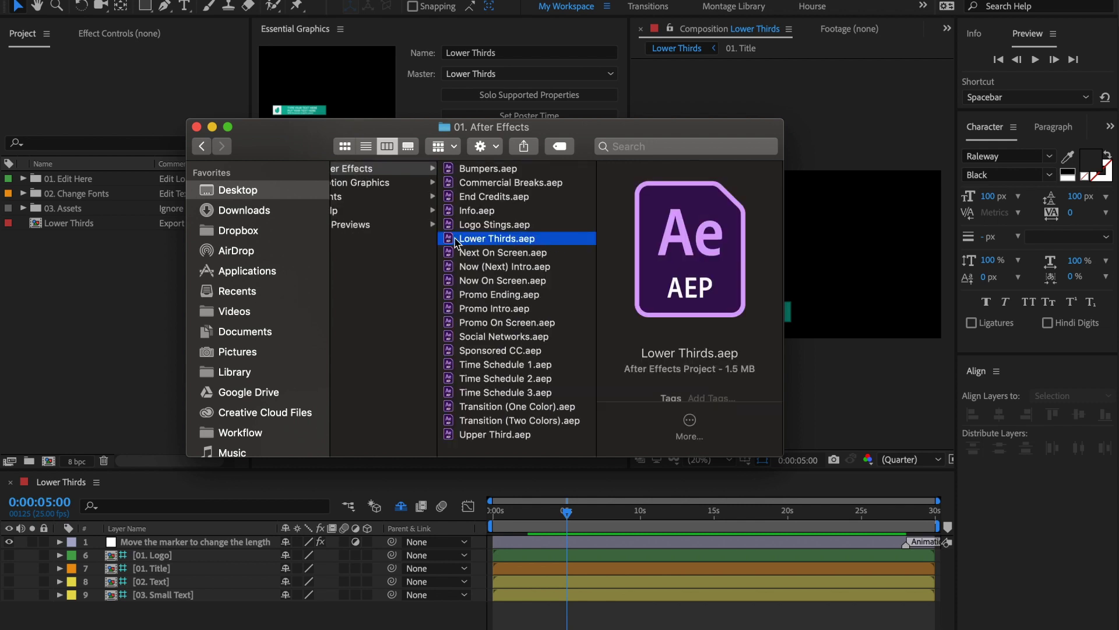
click(121, 303)
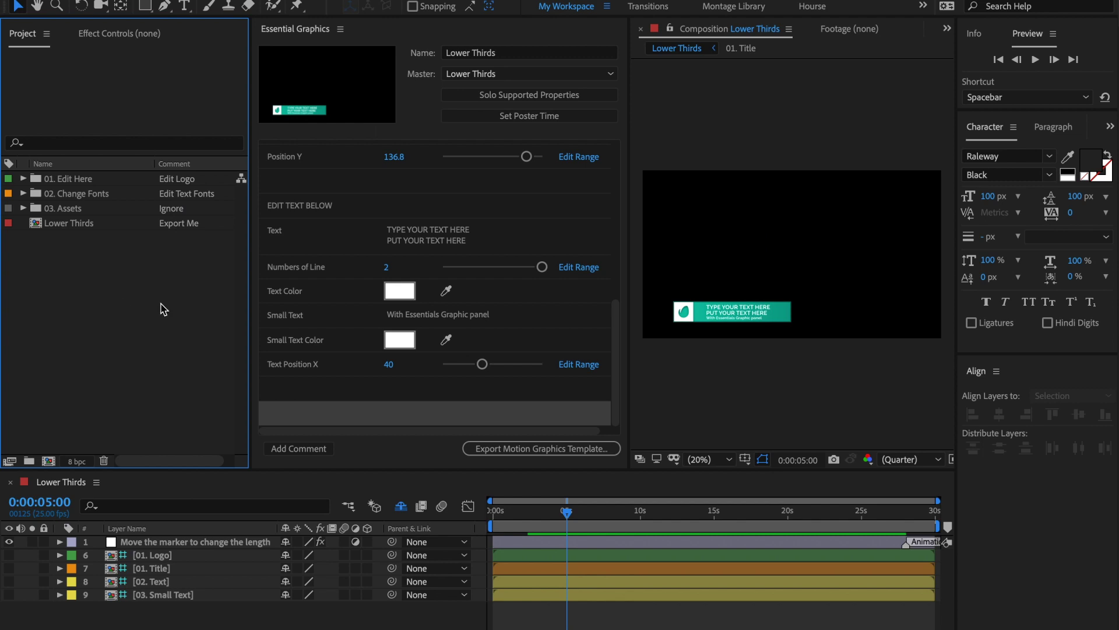
Step: Move the Animation Out marker on the "Move the marker to change the length" layer to about 17 s, then shift it earlier again
click(147, 543)
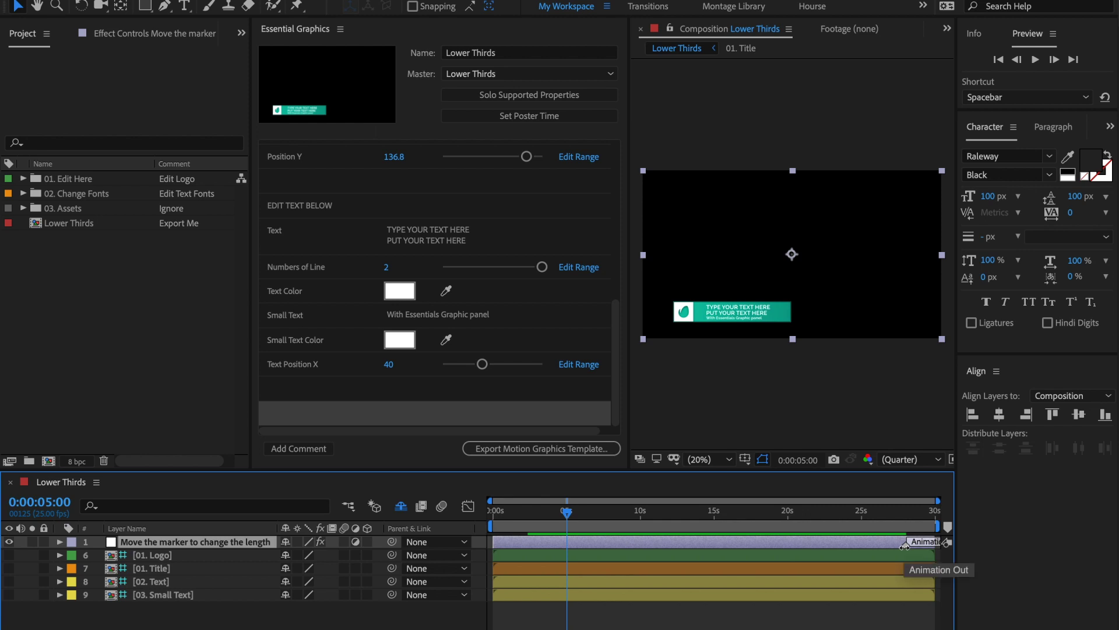
drag(905, 546, 744, 548)
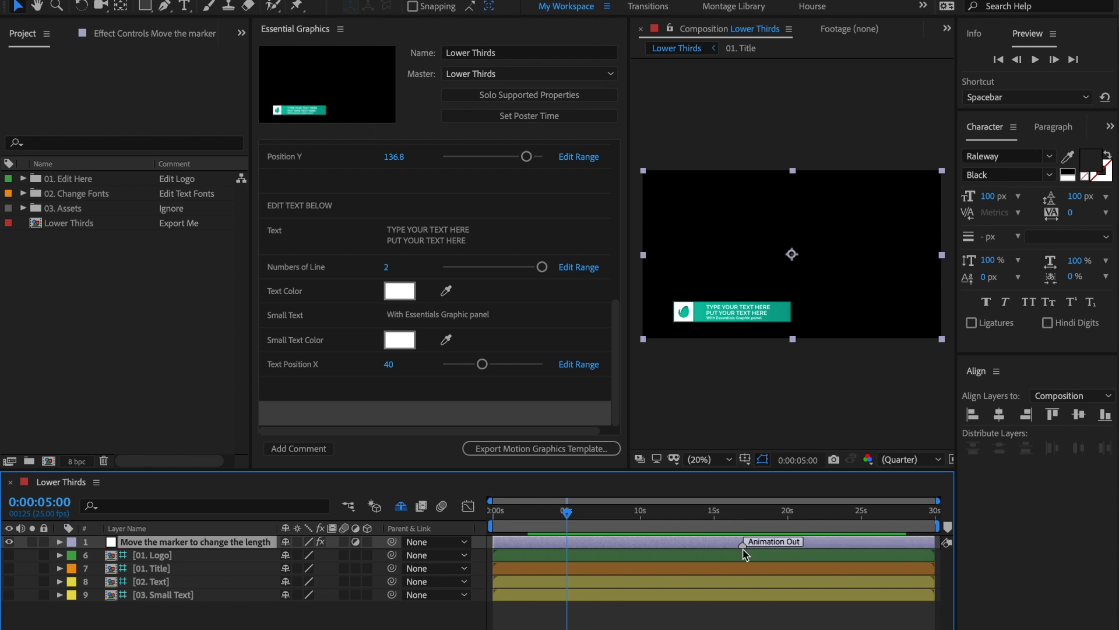
mouse_move(567, 522)
mouse_down()
mouse_move(638, 524)
mouse_move(640, 535)
mouse_up()
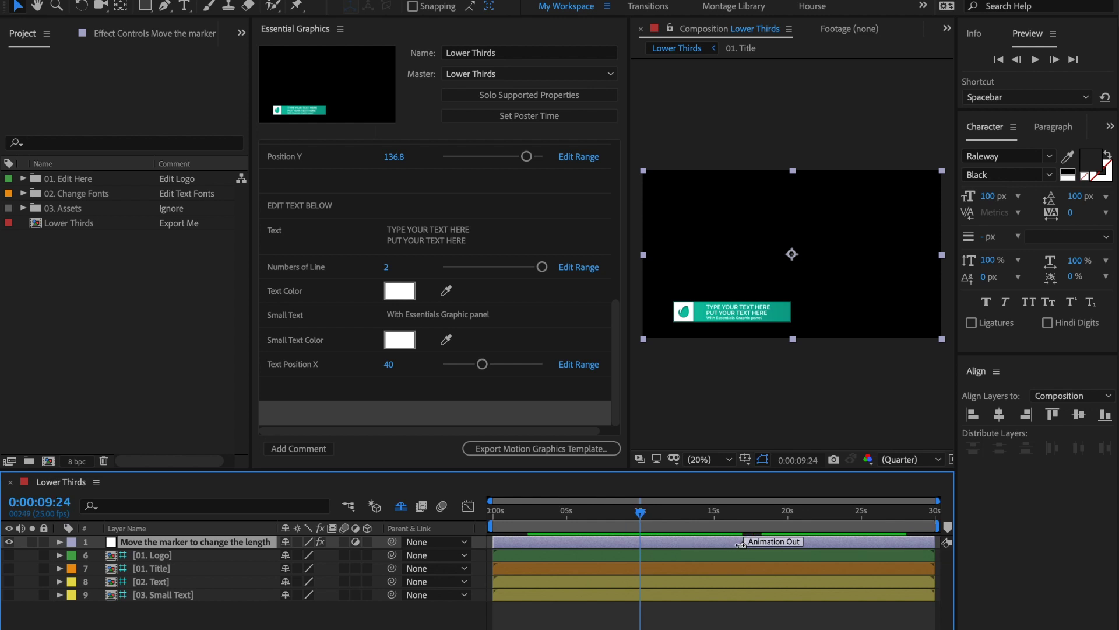
mouse_move(741, 545)
mouse_down()
mouse_move(642, 546)
mouse_move(634, 515)
mouse_move(679, 516)
mouse_move(493, 515)
mouse_move(677, 531)
mouse_move(624, 534)
mouse_up()
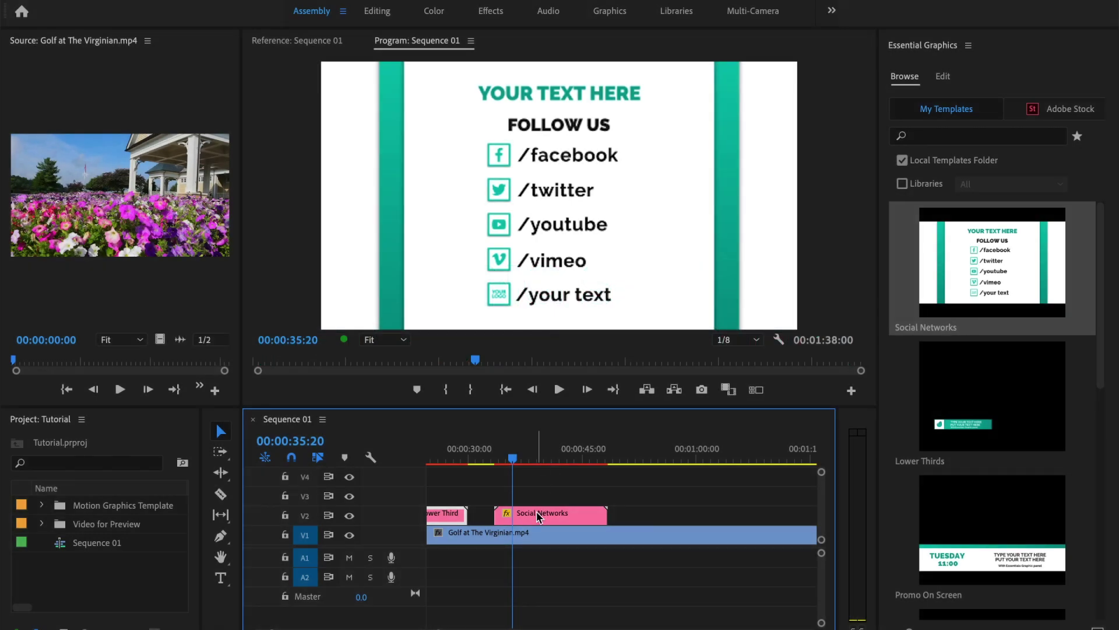
Step: Select the Social Networks clip in the Premiere Pro sequence and toggle its Logo | Title option on and back off
click(539, 516)
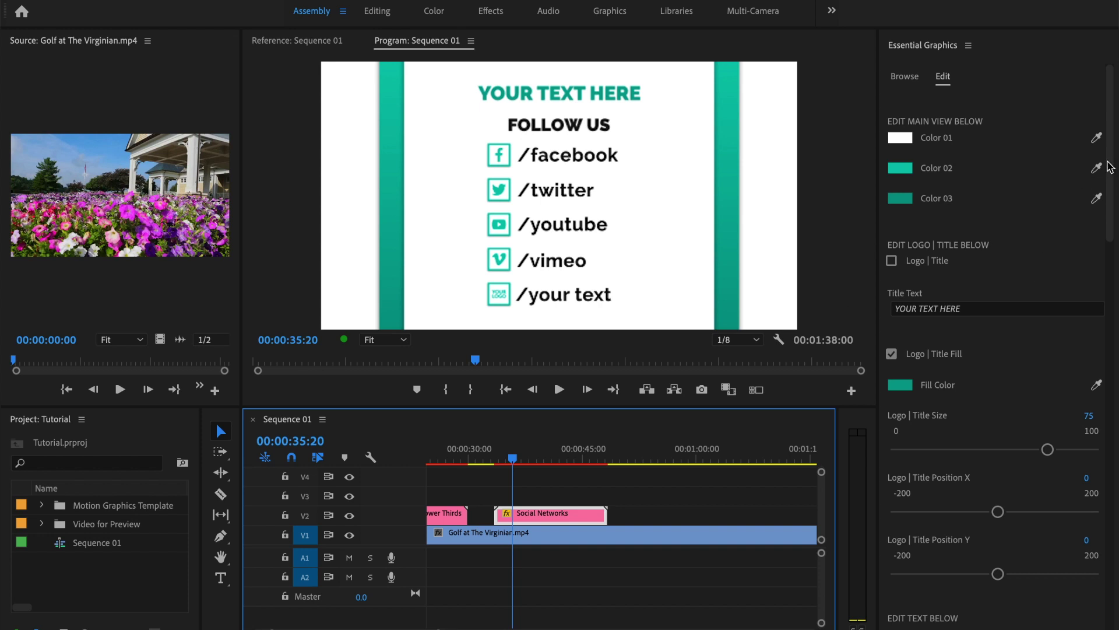
click(892, 261)
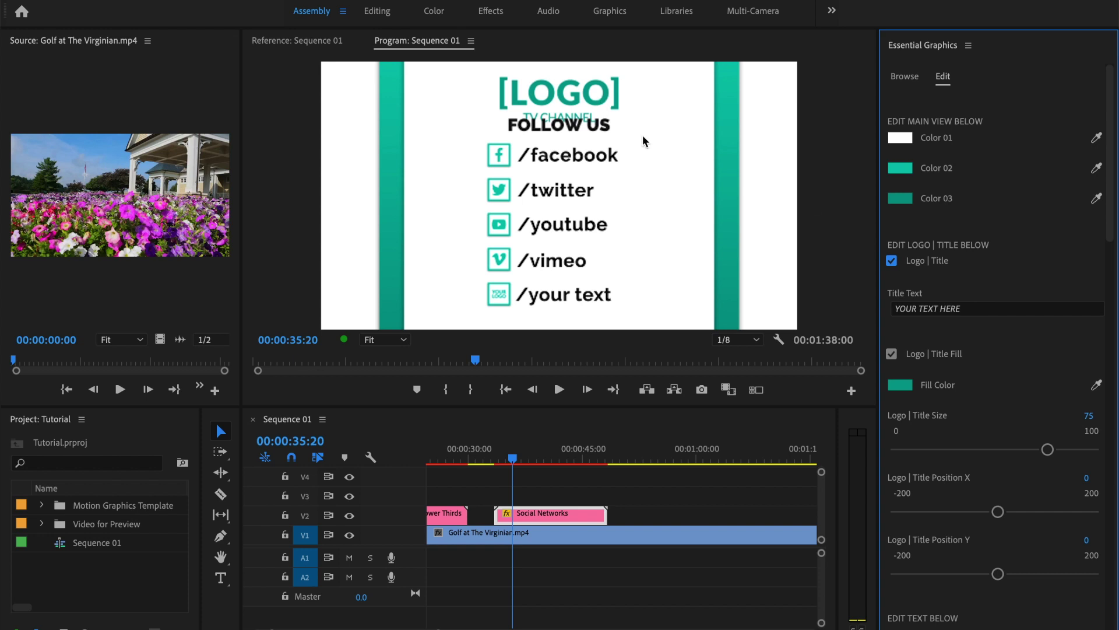
click(893, 262)
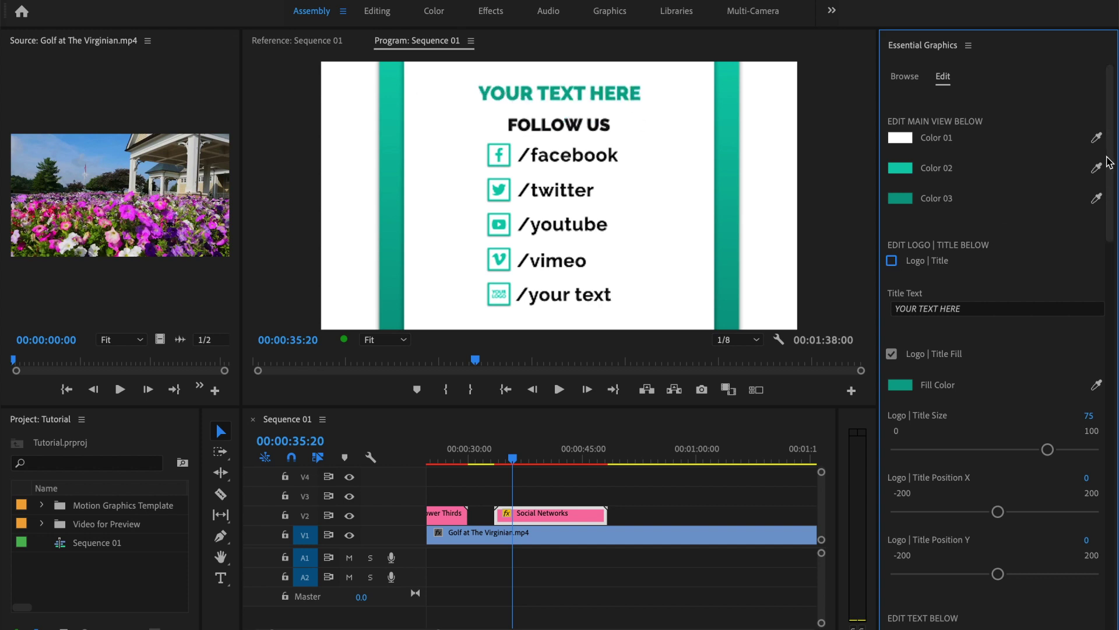
Step: Set the Social Network Logo above the /facebook text to 2, then raise it toward the maximum of 15
drag(1109, 157, 1112, 313)
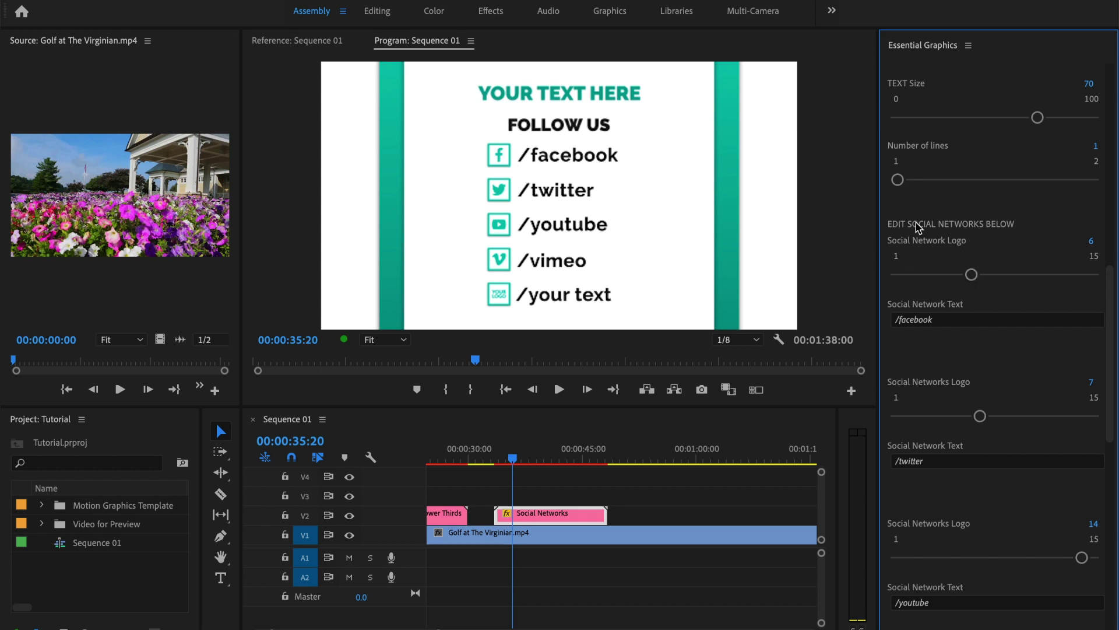
drag(971, 275, 906, 277)
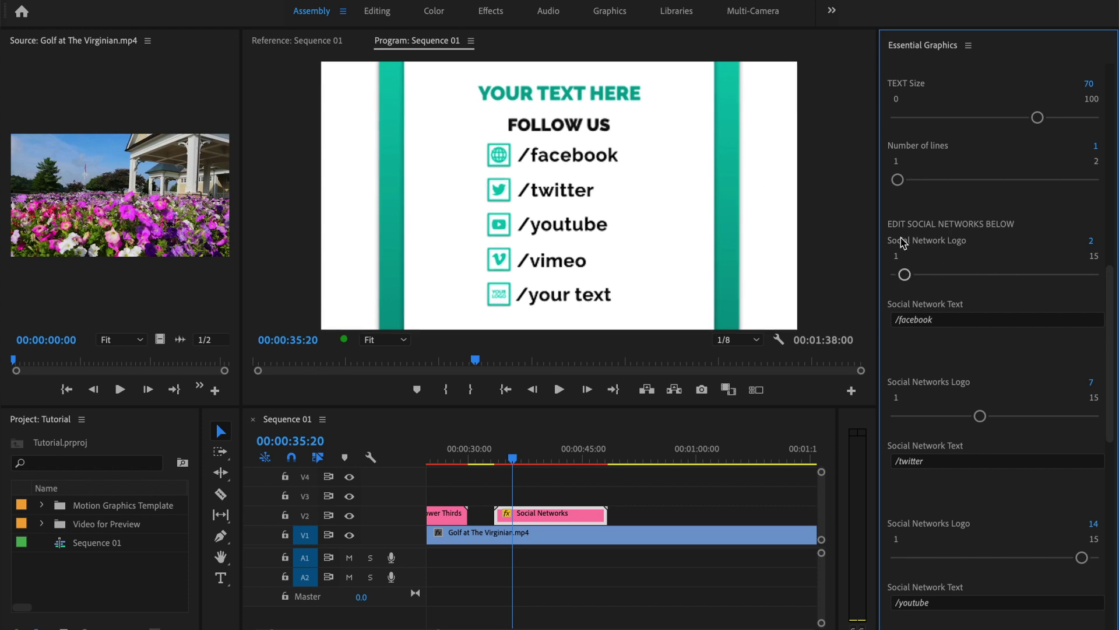
drag(906, 275, 1092, 276)
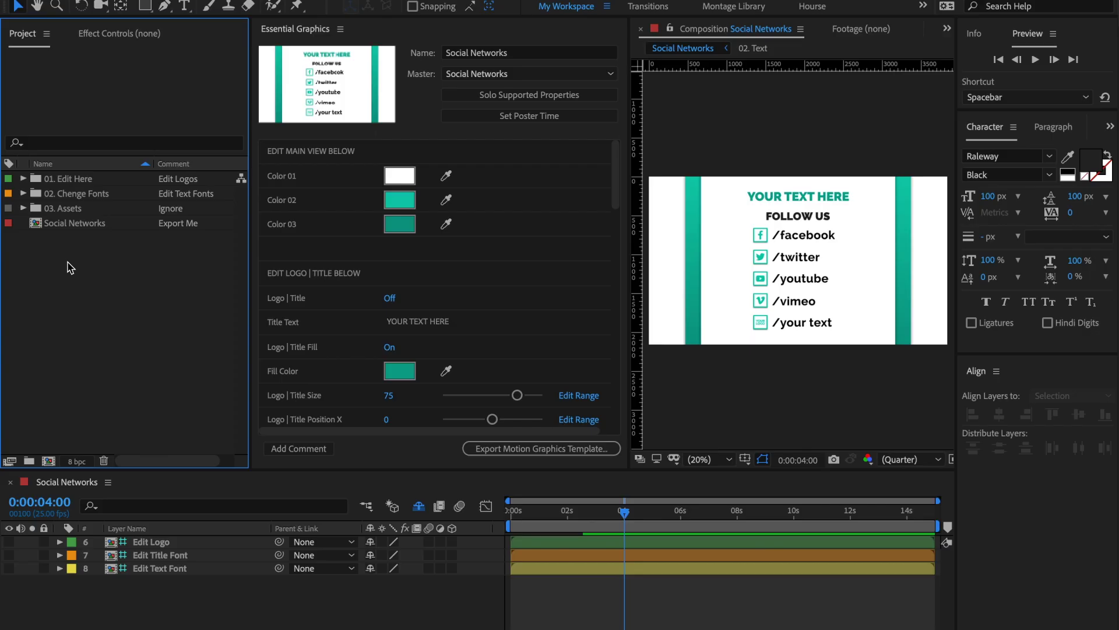
Step: In the Social Networks project in After Effects, expand the 01. Edit Here folder and open the 01. Logo composition
click(70, 185)
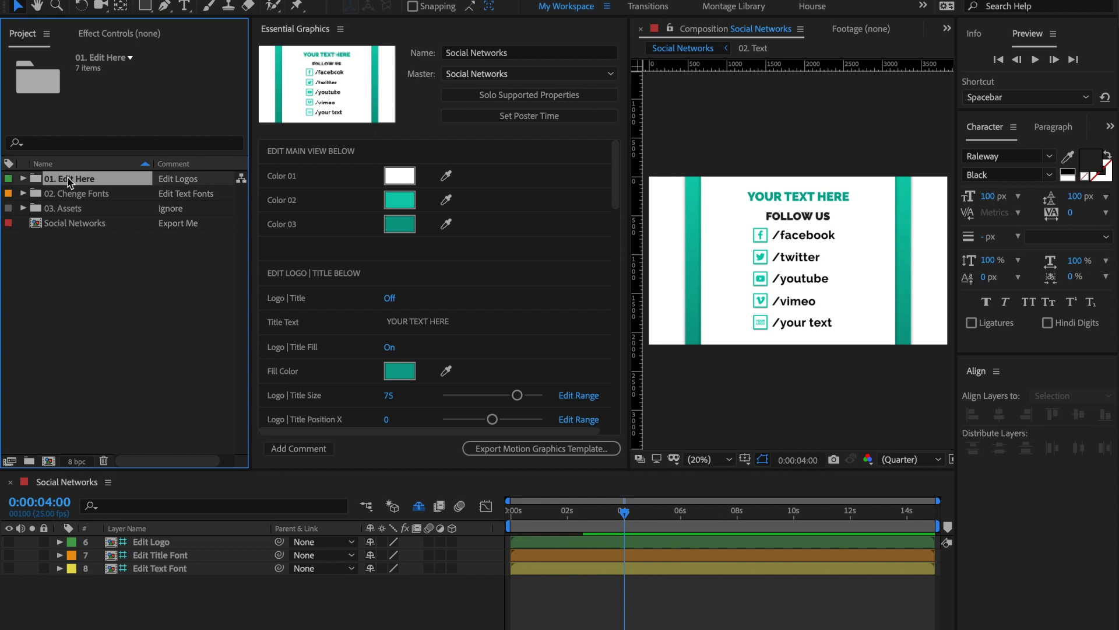
click(24, 179)
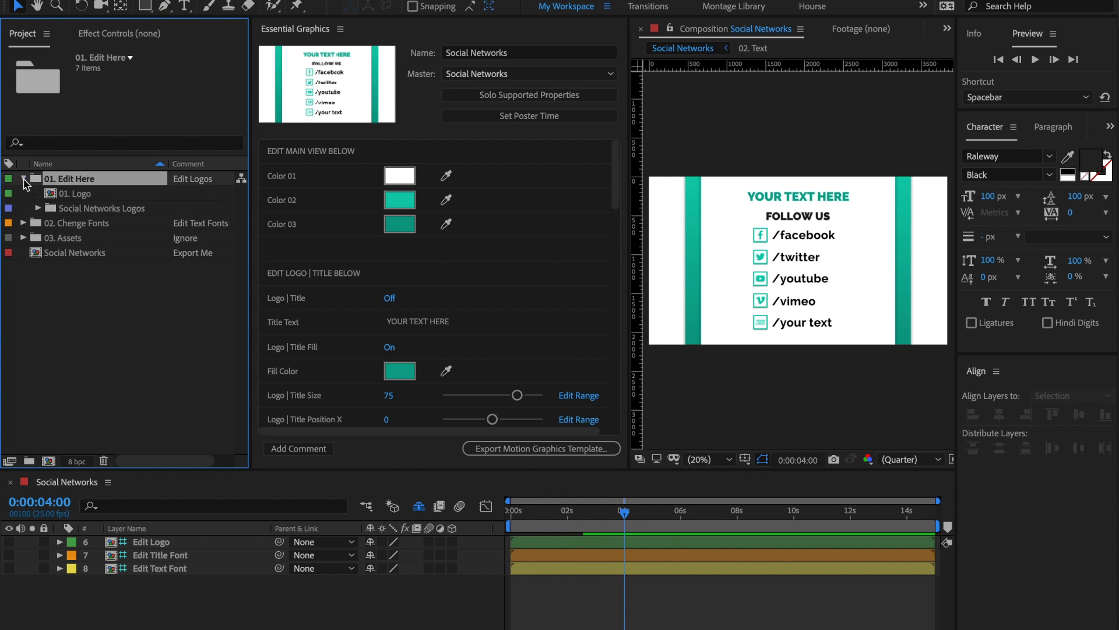
double_click(52, 195)
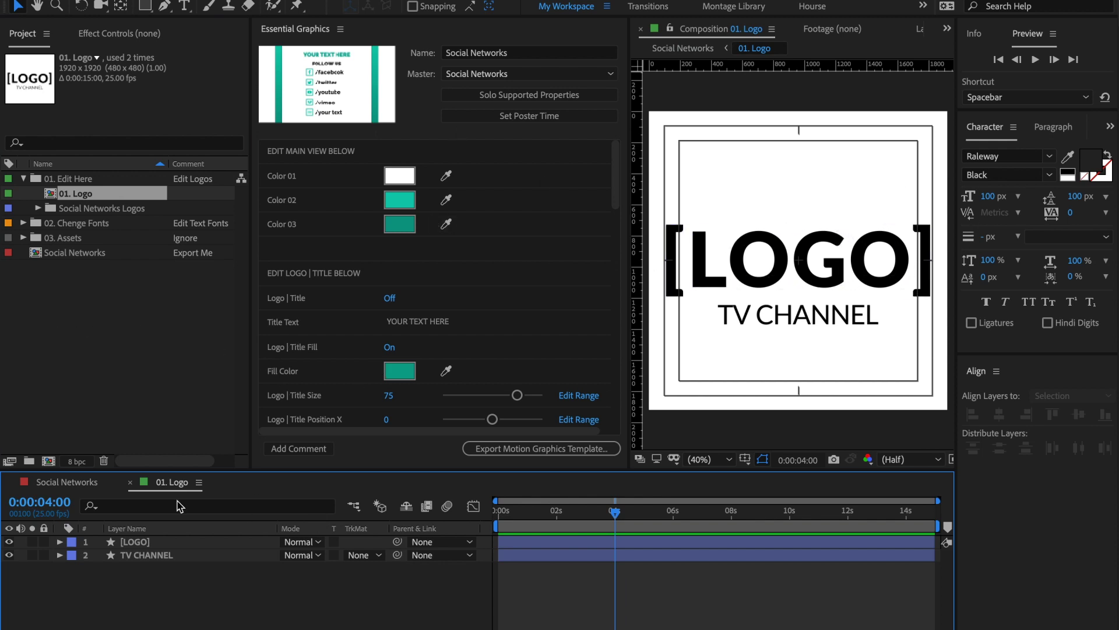
Step: Return to the Social Networks composition, turn on its Logo | Title option and review the 01. Logo composition again
click(70, 483)
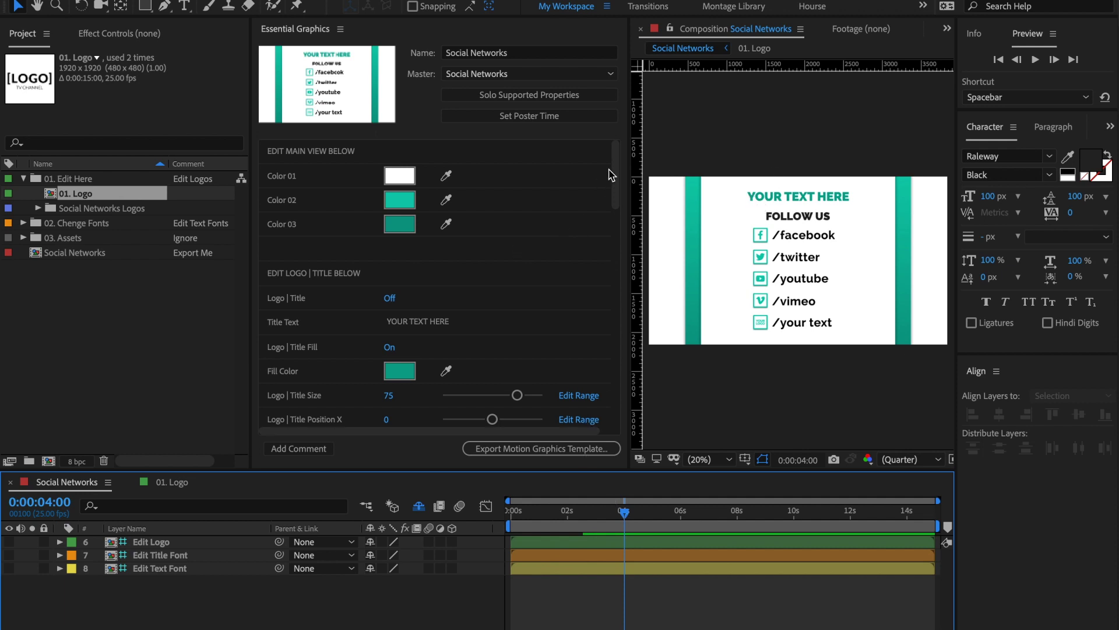
scroll(610, 175, down, 2)
scroll(610, 175, up, 2)
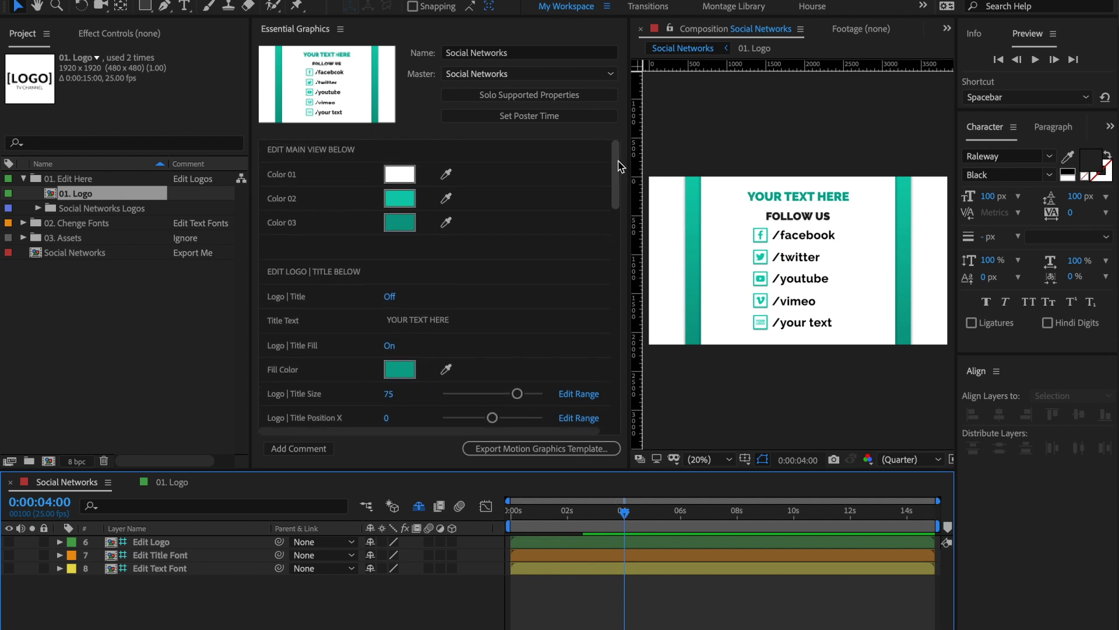
click(389, 299)
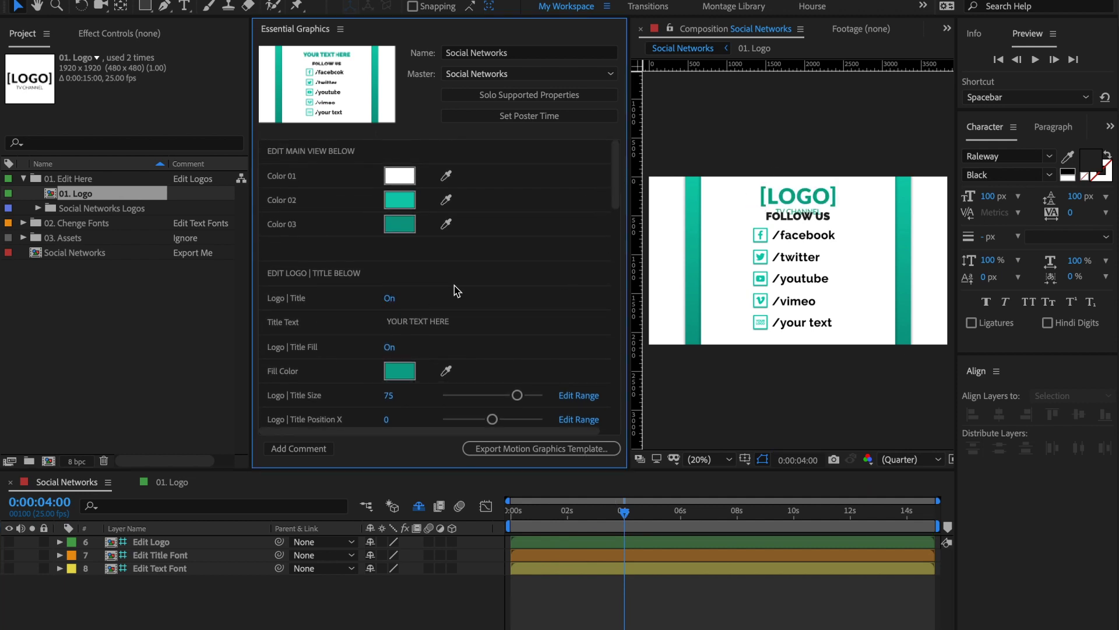
click(167, 485)
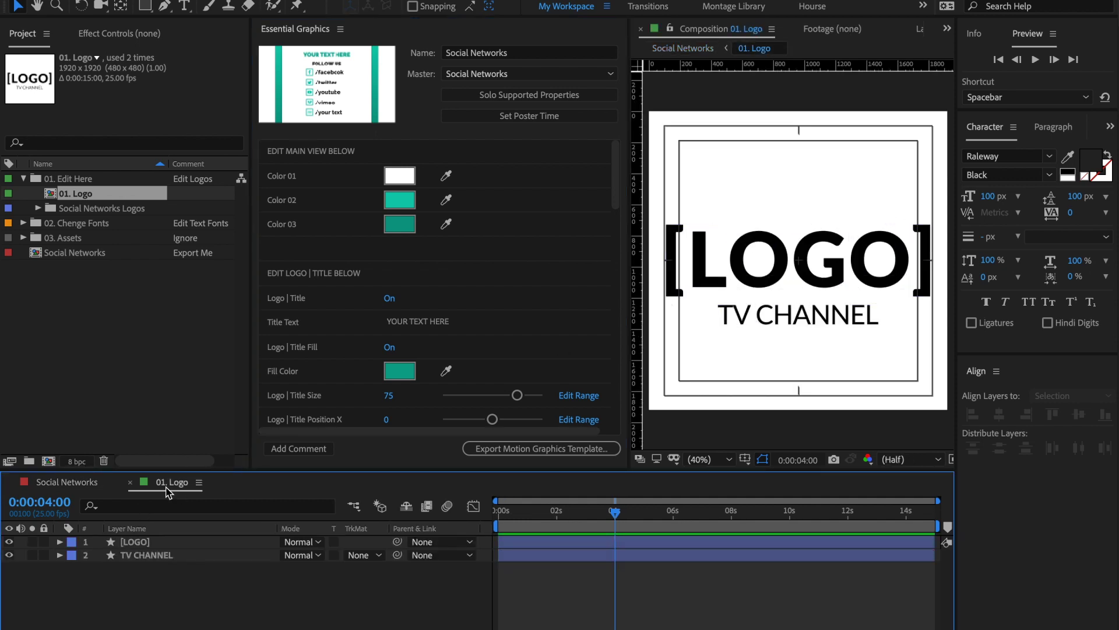
click(126, 485)
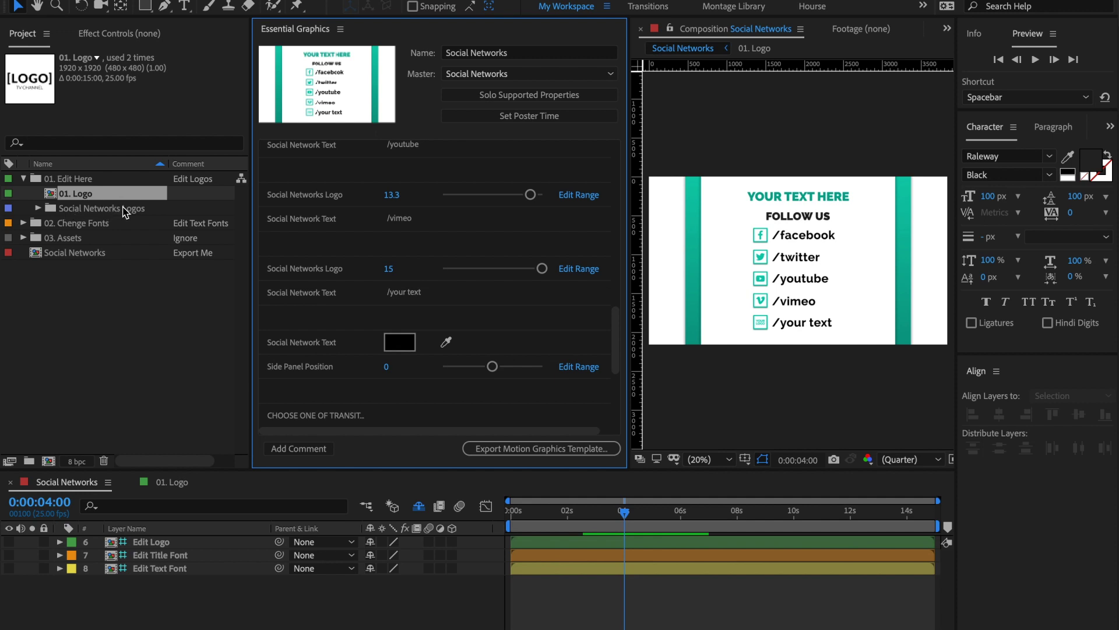
Step: Expand the Social Networks Logos folder and open the SN Logo 01 composition
click(38, 209)
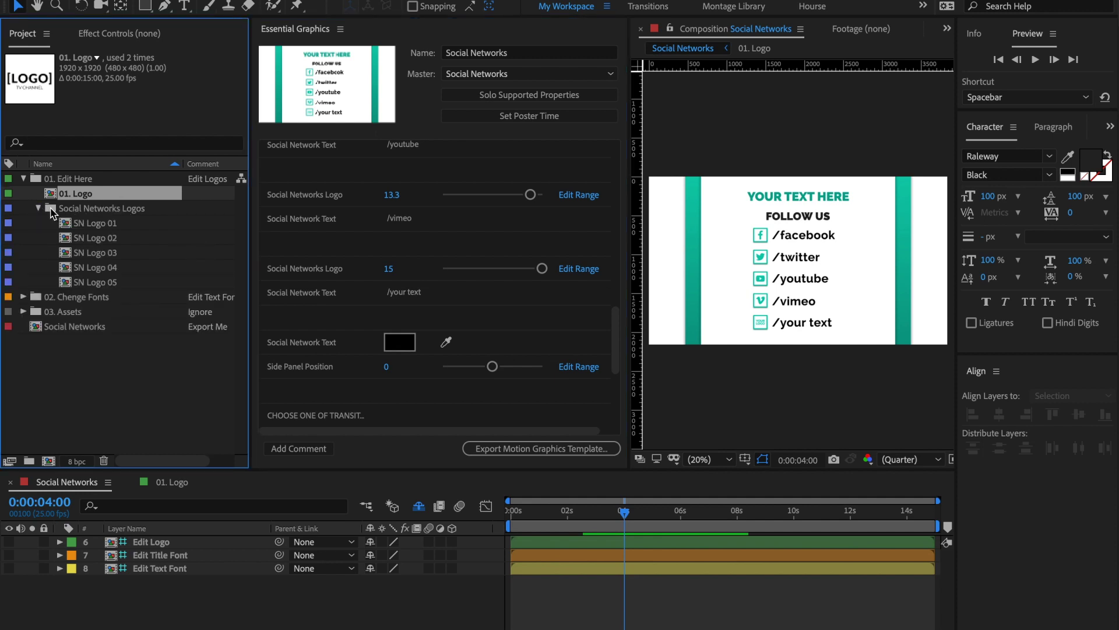
click(51, 210)
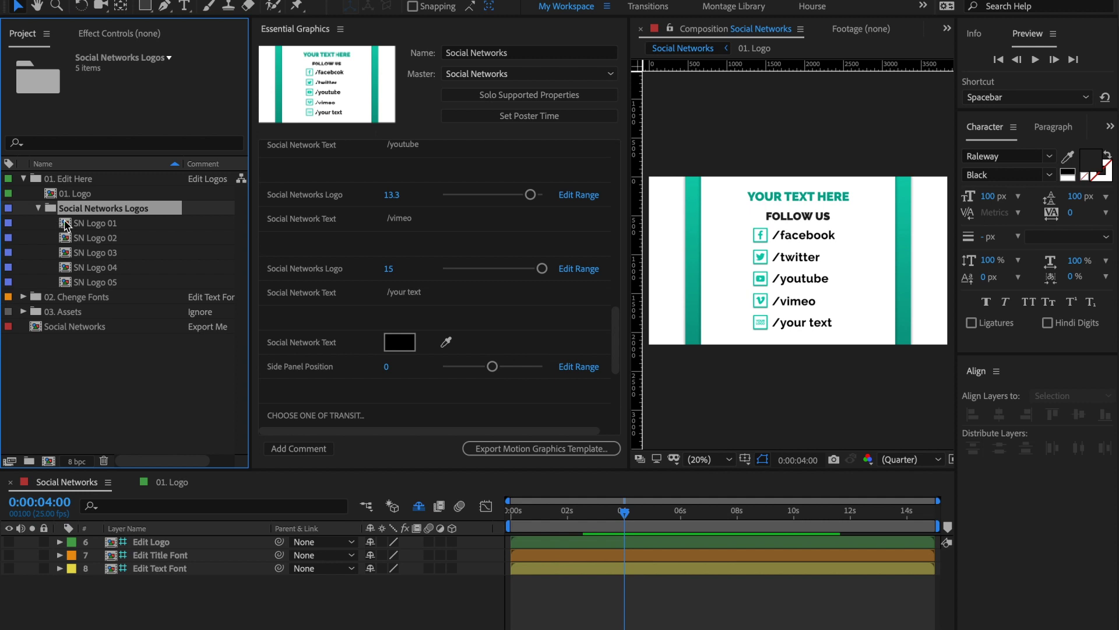
click(67, 284)
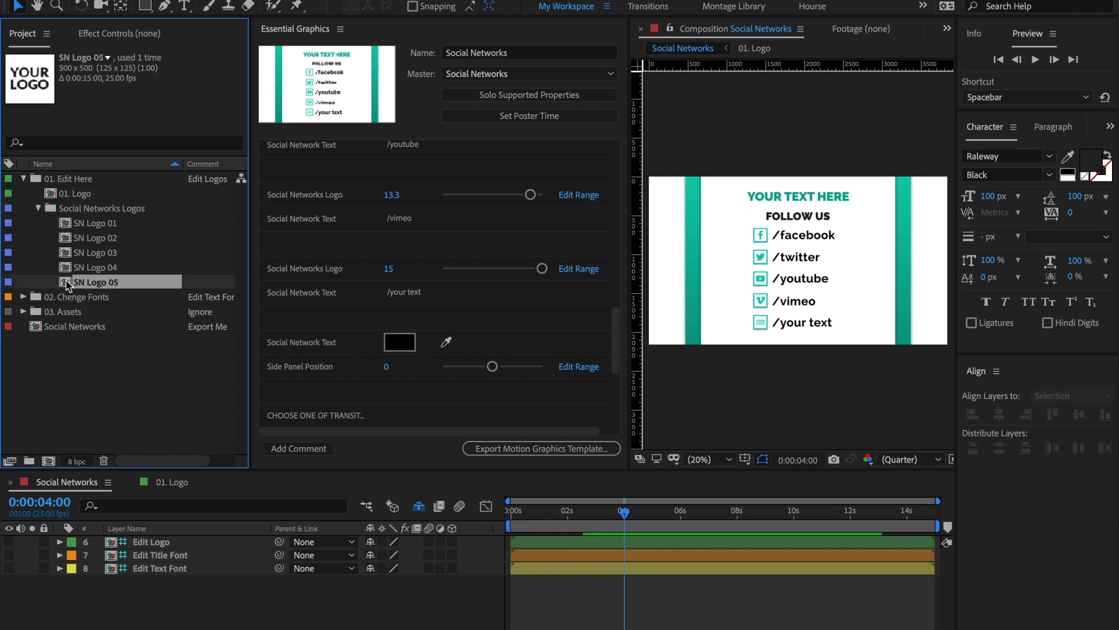
double_click(67, 224)
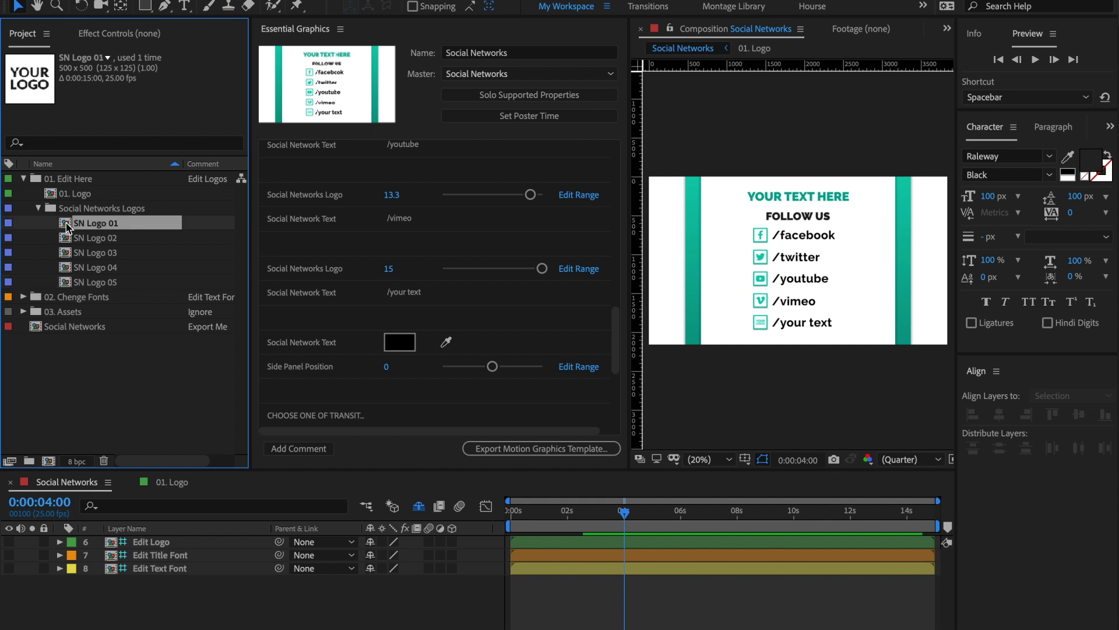
Step: Import the envato_leaf.ai logo file into the Social Networks project
right_click(86, 376)
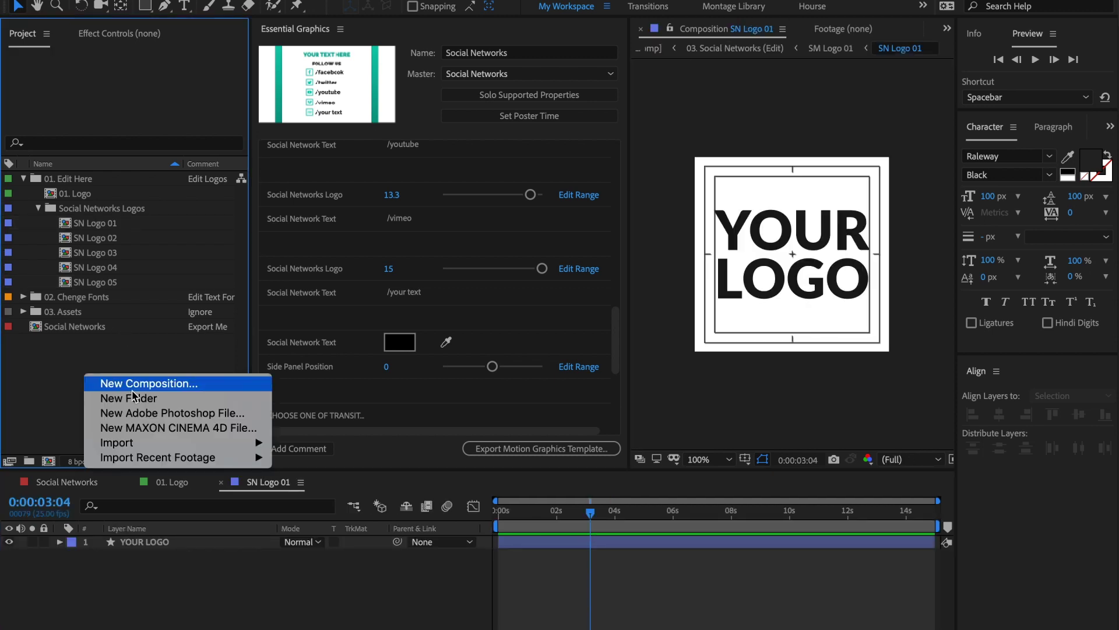
mouse_move(113, 439)
click(295, 440)
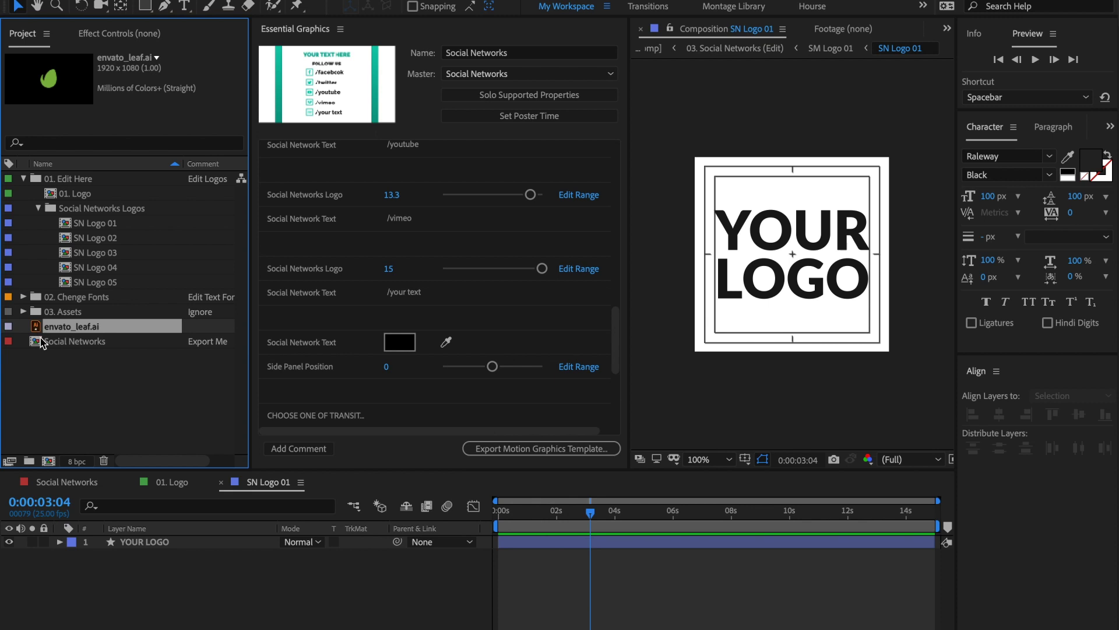
Step: Add envato_leaf.ai as the top layer of SN Logo 01 and hide the YOUR LOGO placeholder layer
drag(41, 339, 104, 542)
click(8, 554)
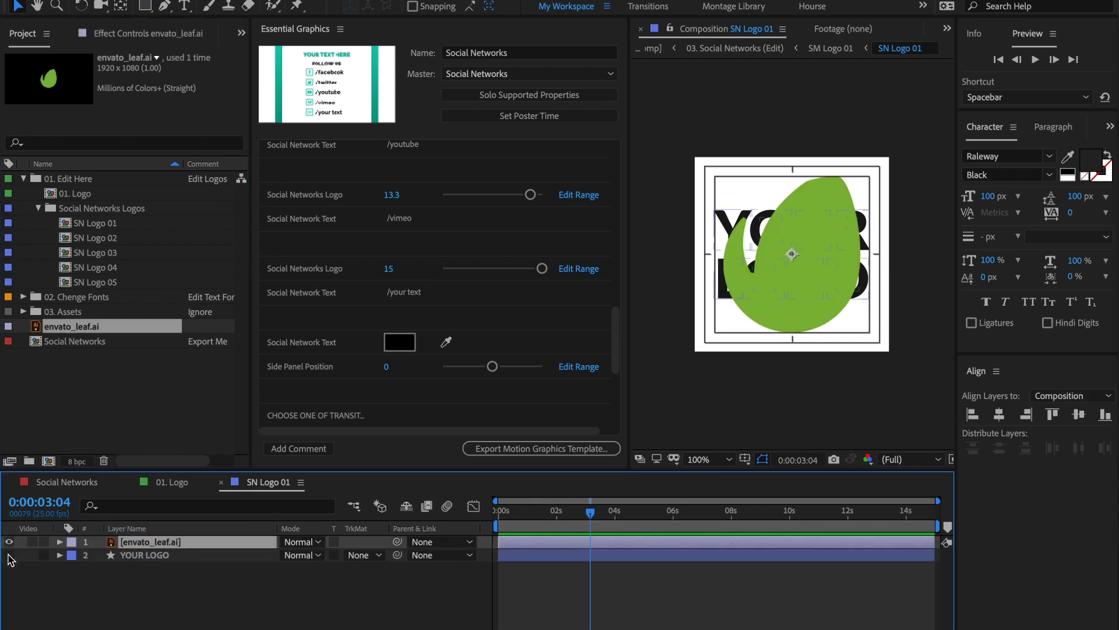
click(66, 411)
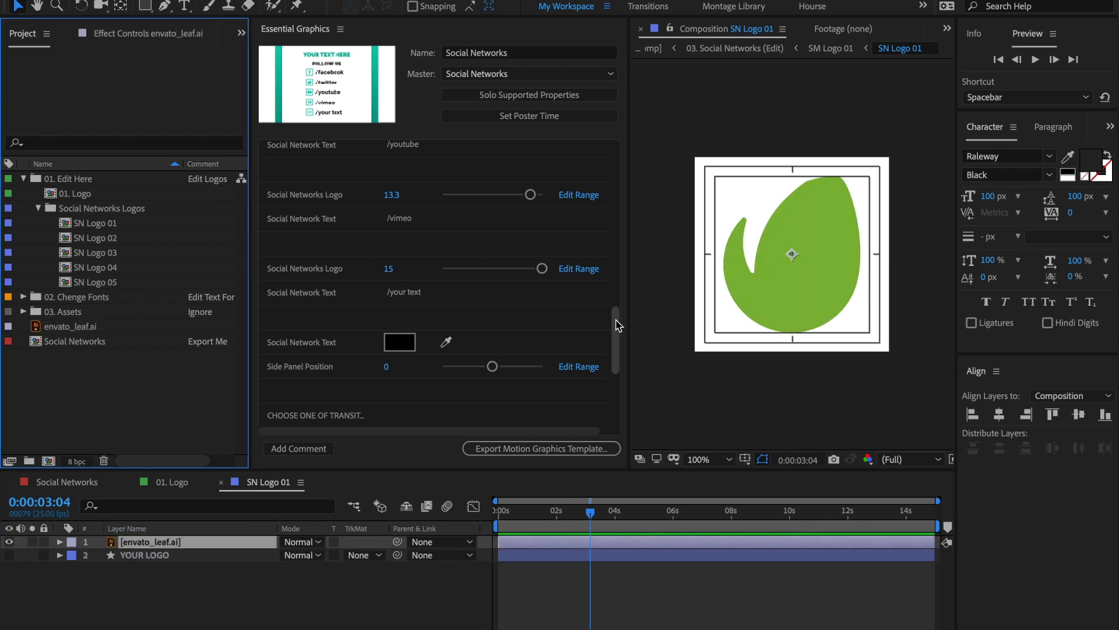
Step: Export the edited Social Networks motion graphics template, saving the project first
drag(617, 321, 617, 353)
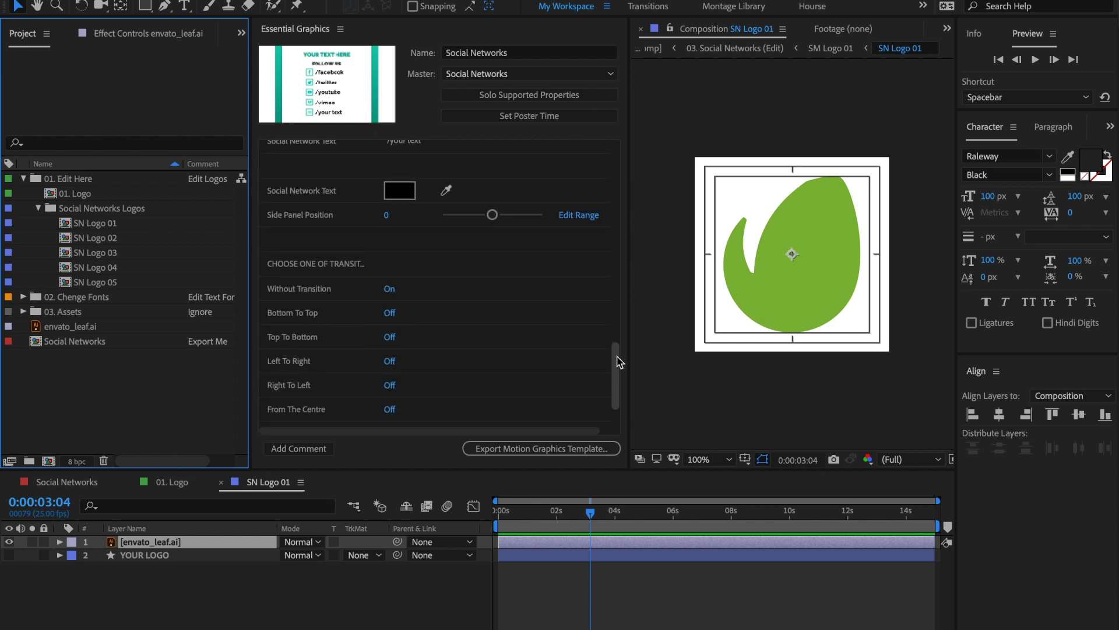
click(513, 449)
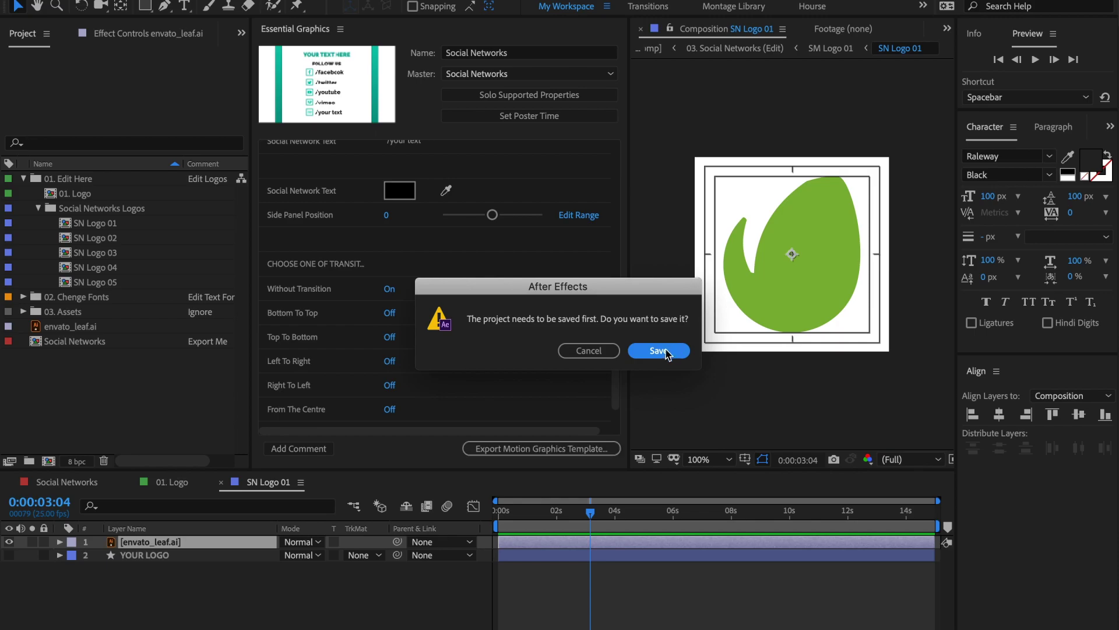
click(657, 351)
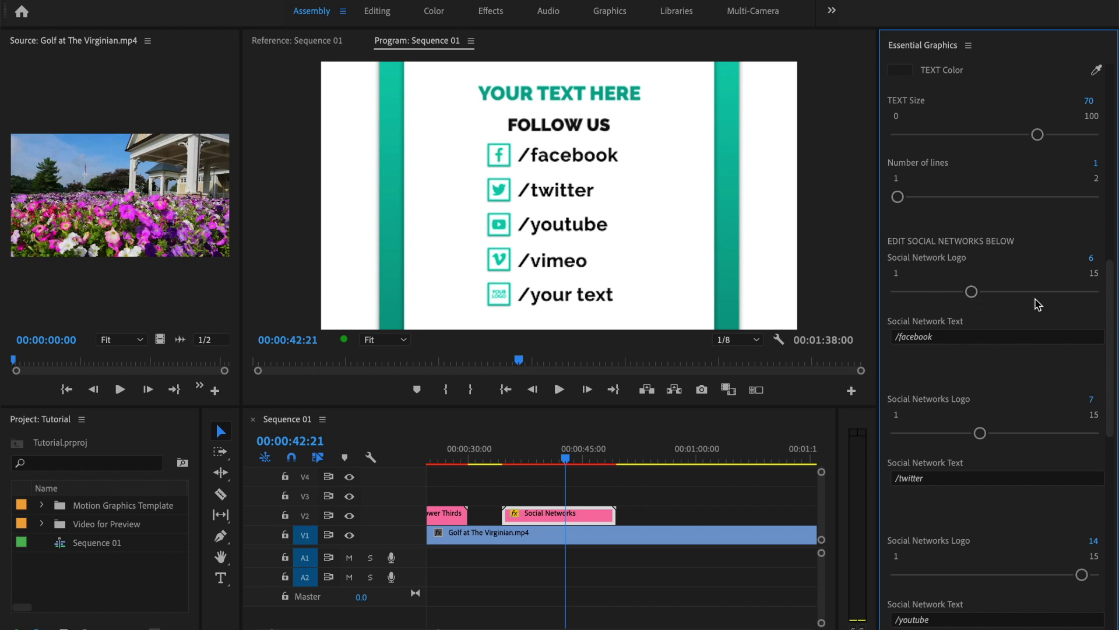
Step: In Premiere Pro, raise the Social Network Logo value of the /facebook line to the upper end of its range
drag(972, 291, 1092, 291)
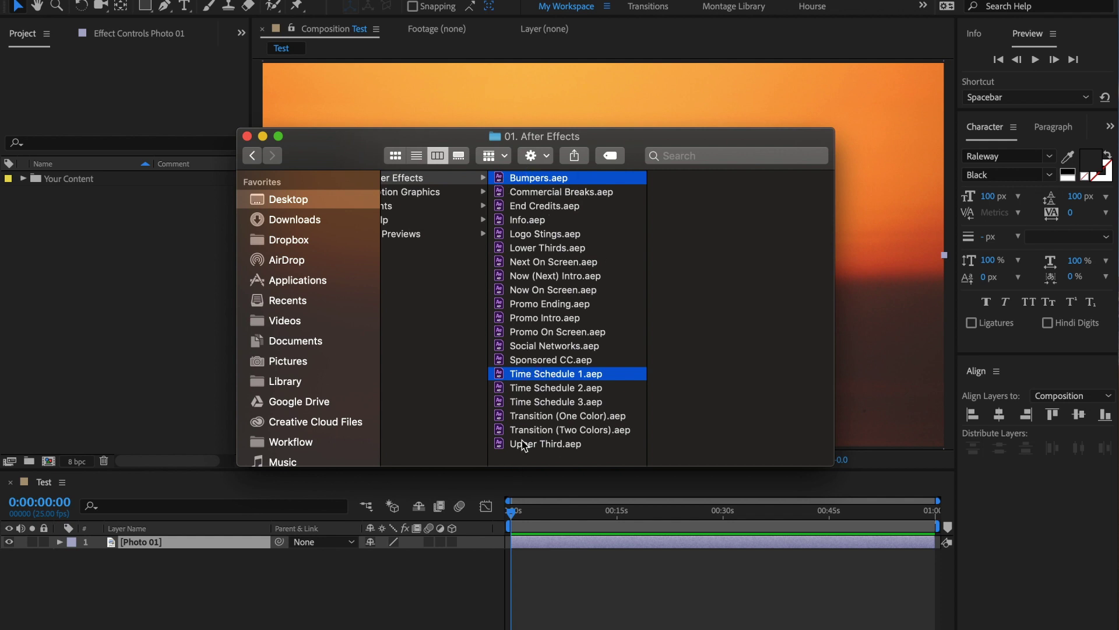
Step: Import Bumpers.aep and Time Schedule 1.aep into the After Effects project and place the Bumpers composition above Photo 01 in Test
key(Return)
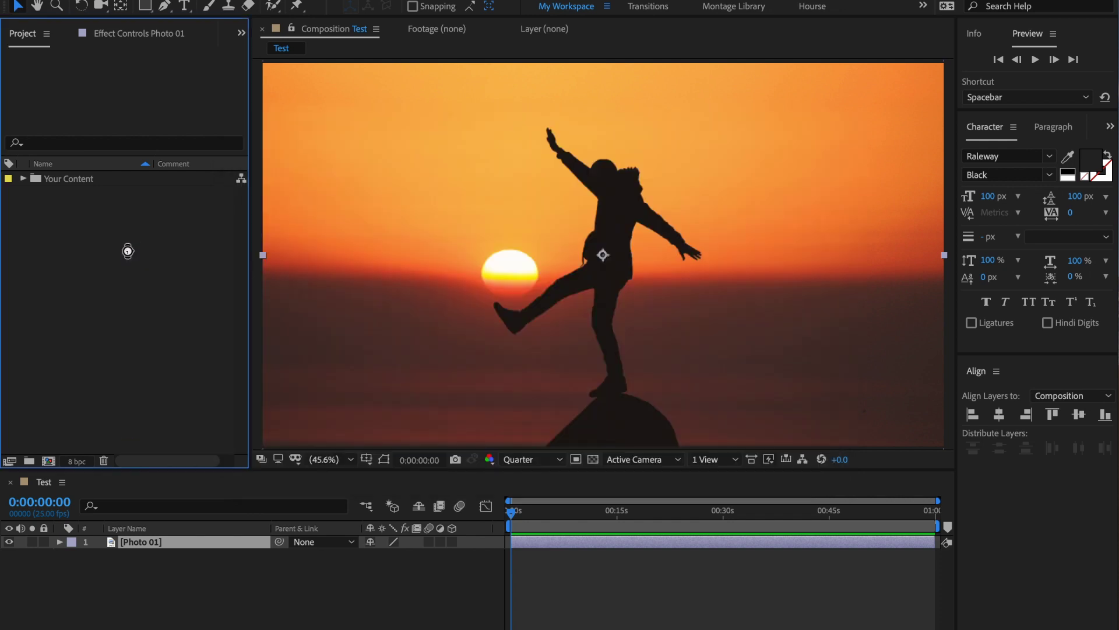
click(60, 185)
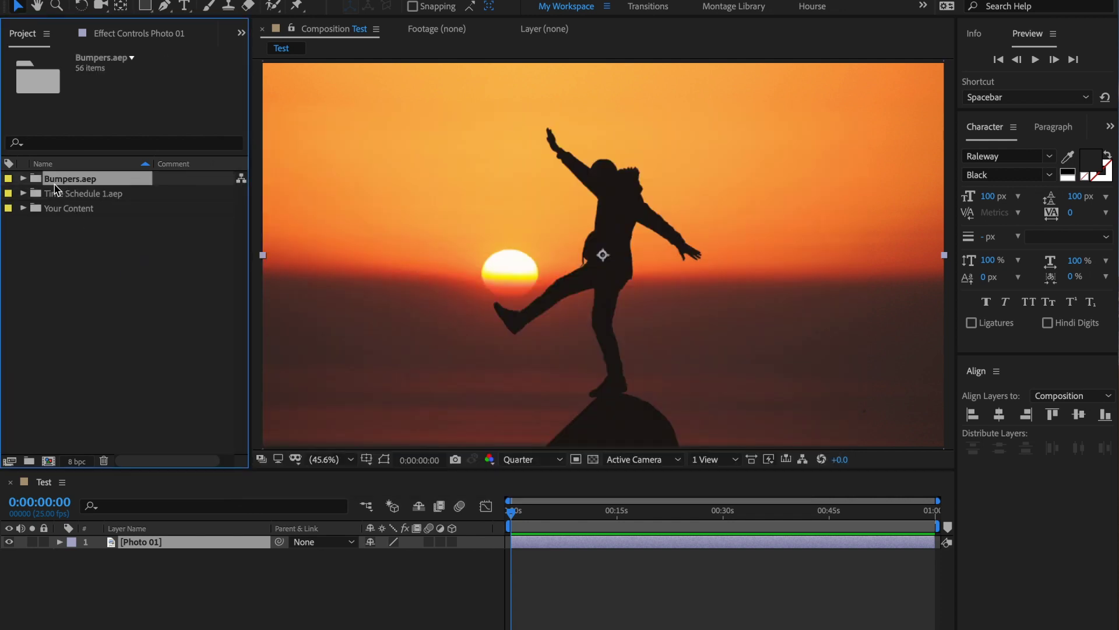
click(24, 179)
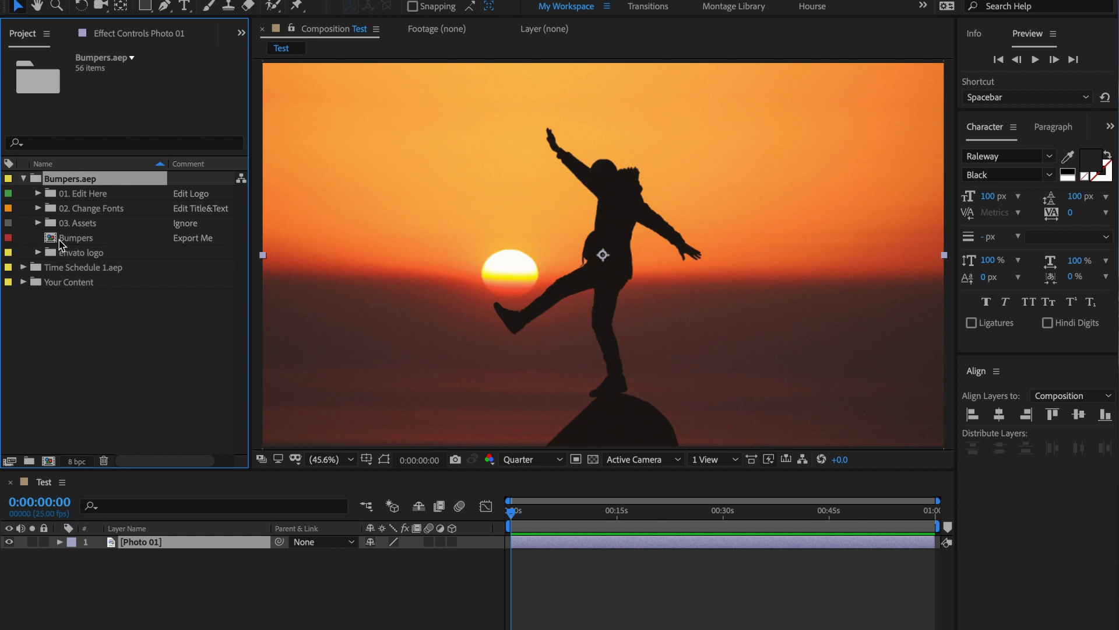
drag(53, 244, 551, 522)
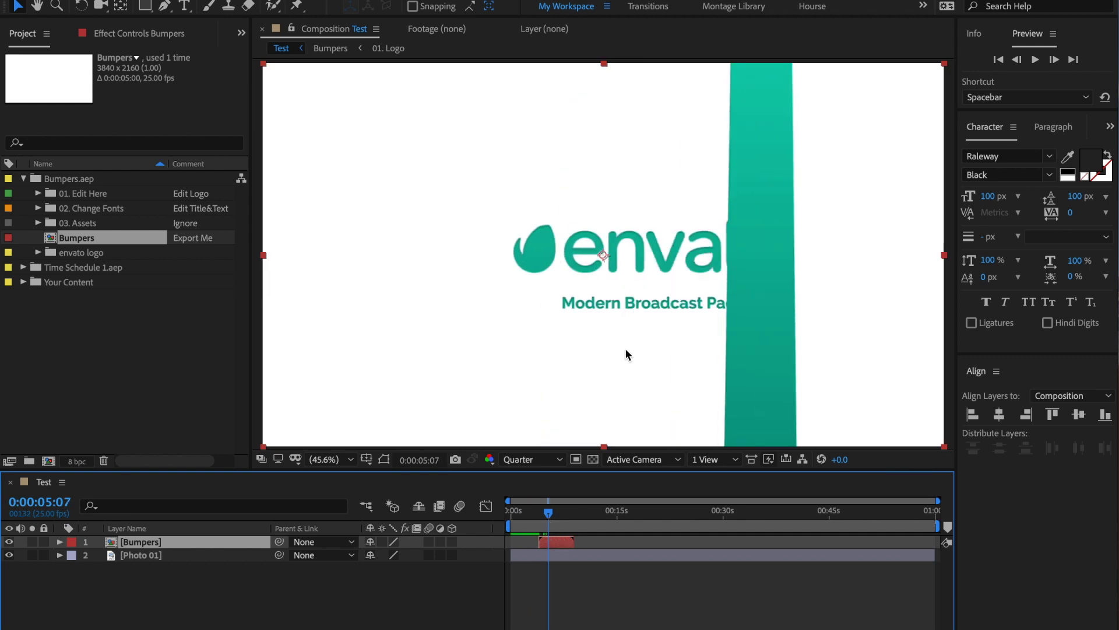
Step: Open the Bumpers composition in Essential Graphics
click(32, 344)
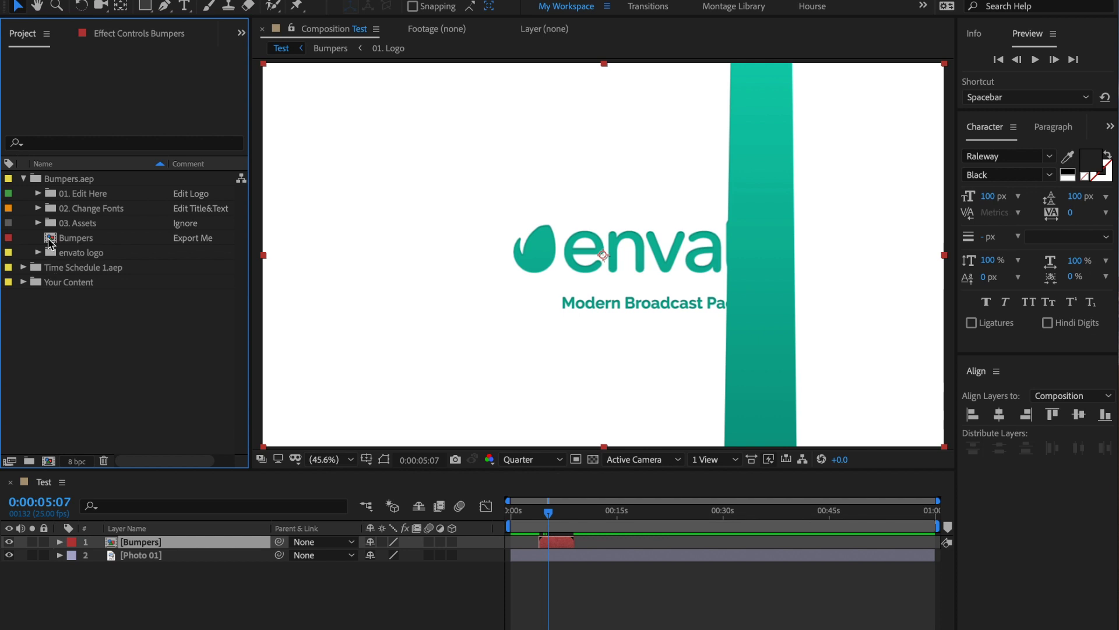
right_click(50, 241)
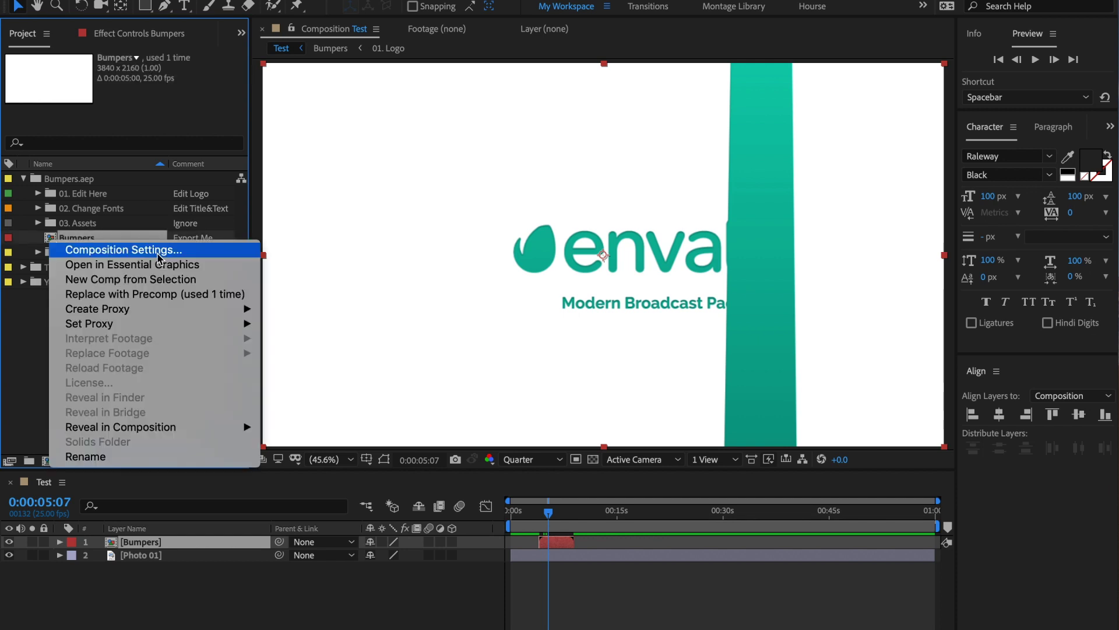
click(104, 268)
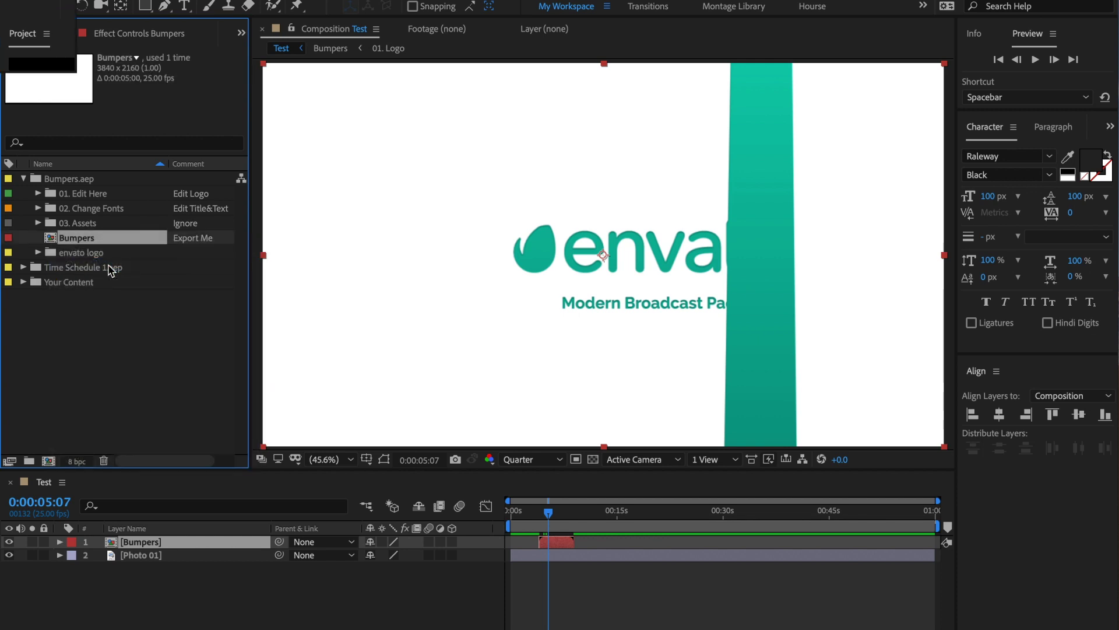
Step: Set the Bumpers template's Color 1 to crimson and Color 2 to purple 8F019C
drag(619, 160, 593, 169)
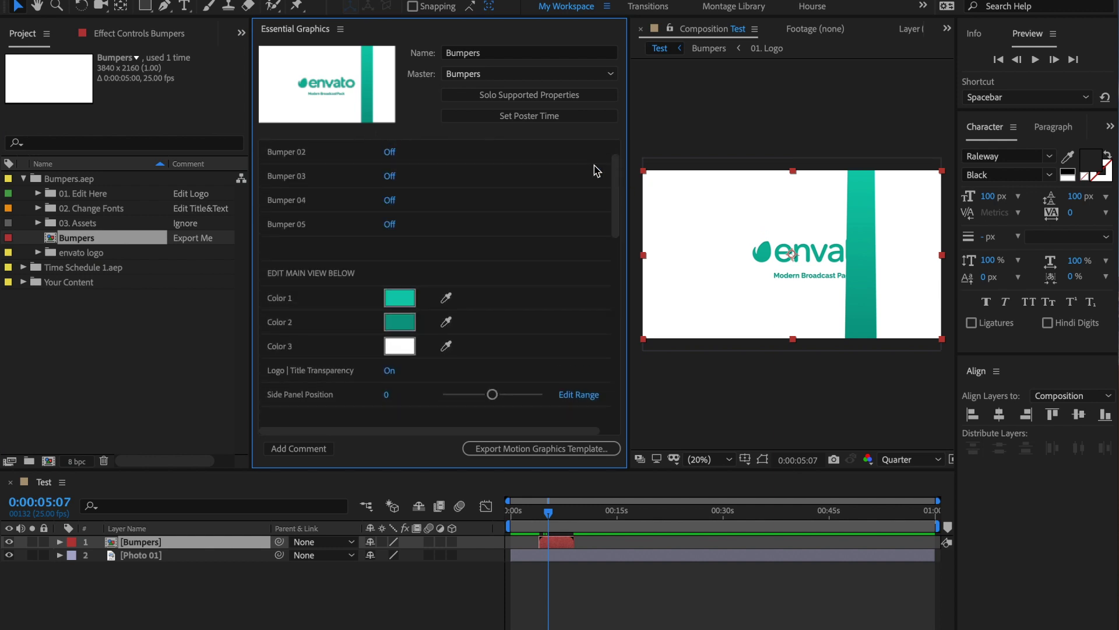
click(397, 294)
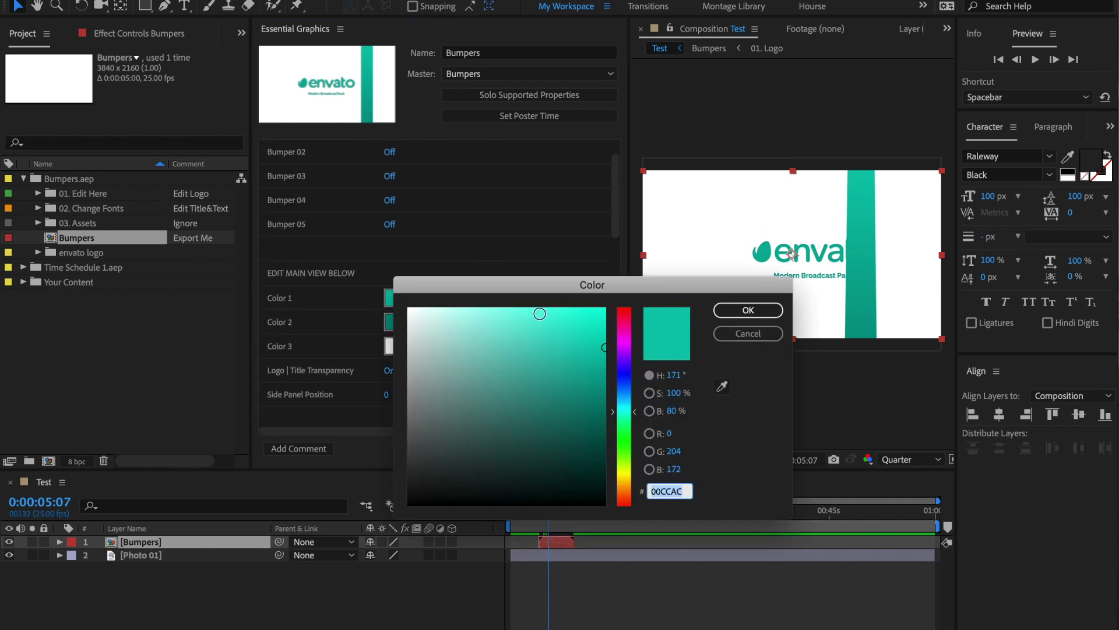
click(625, 322)
click(751, 310)
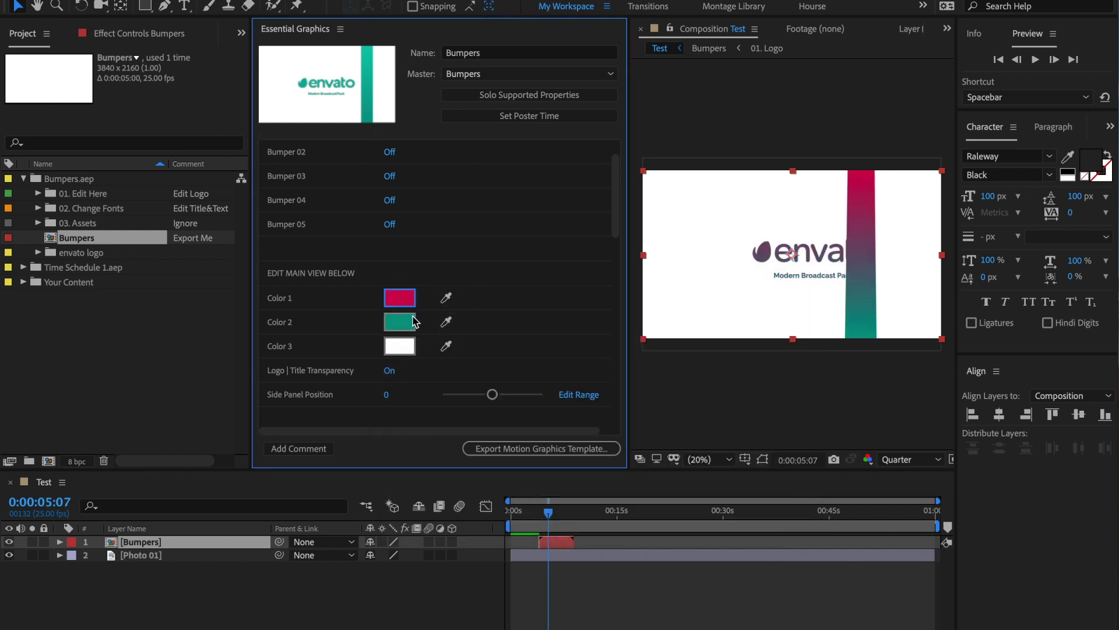
click(400, 321)
click(626, 345)
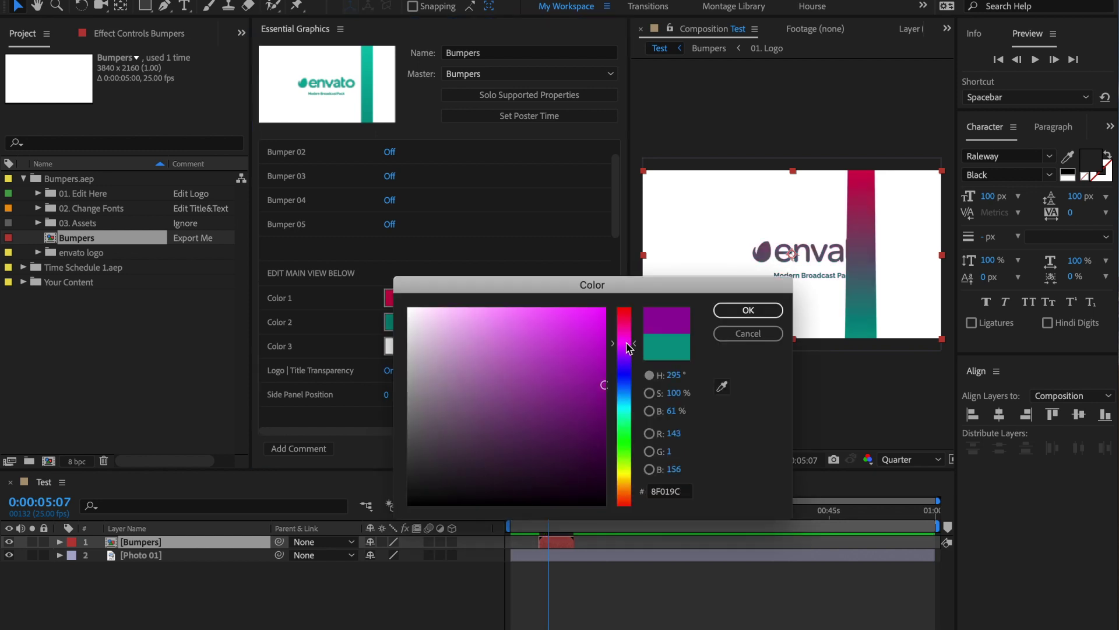
click(749, 311)
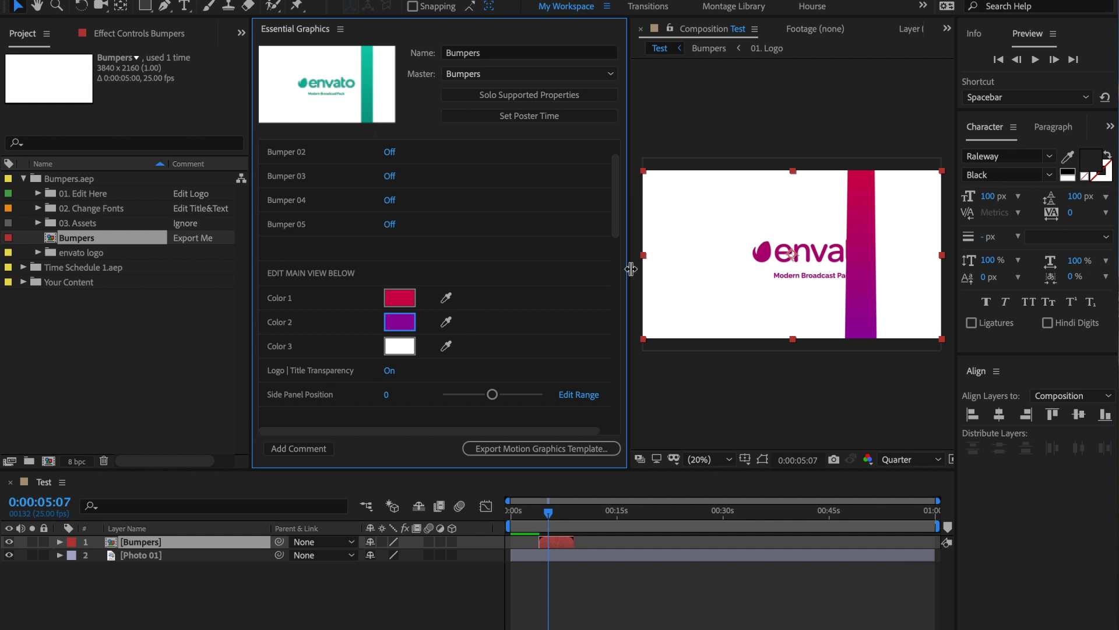
Step: Turn on the Logo | Title option of Bumpers with MODER TV as its title text
drag(617, 204, 408, 244)
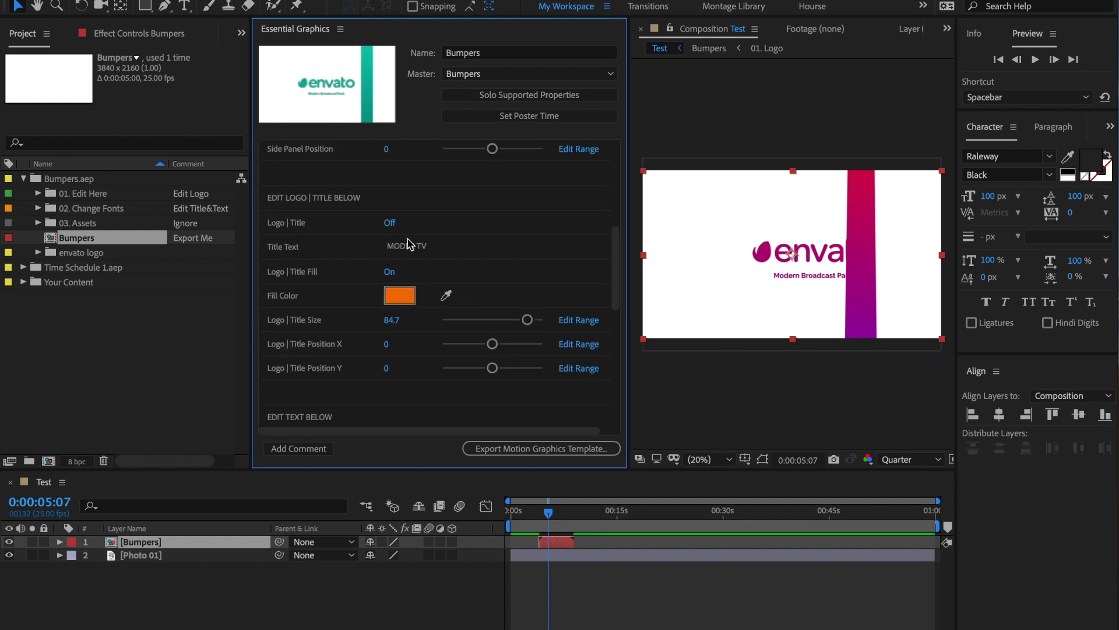
click(425, 246)
click(457, 247)
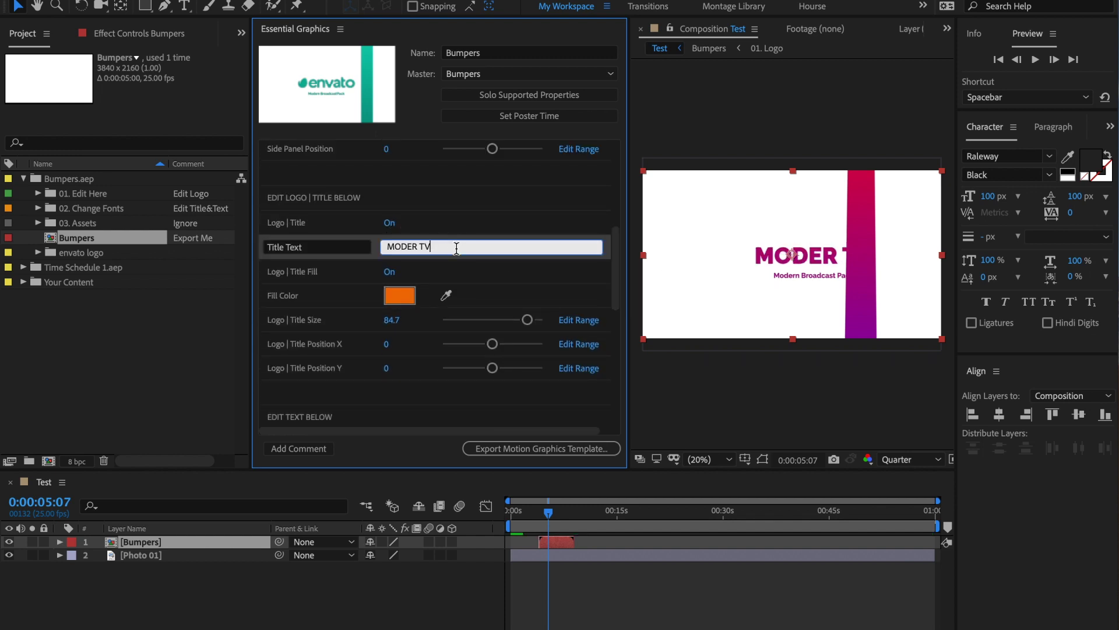
click(484, 299)
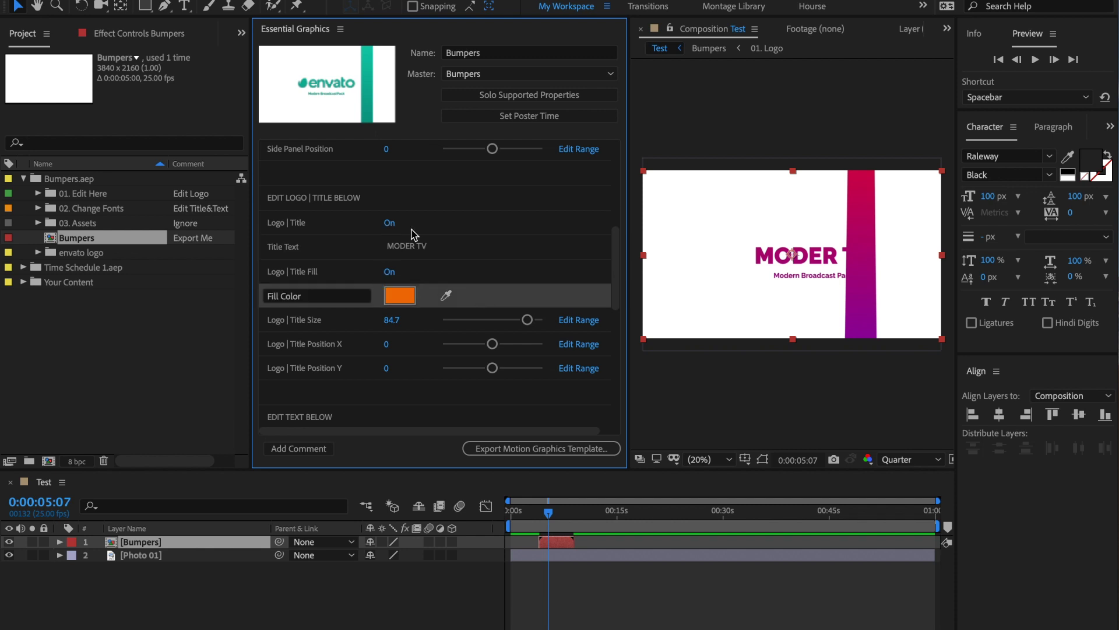
Step: Switch the bumper version from Bumper 01 to Bumper 03 and preview it around 0:00:06:18
scroll(413, 233, up, 10)
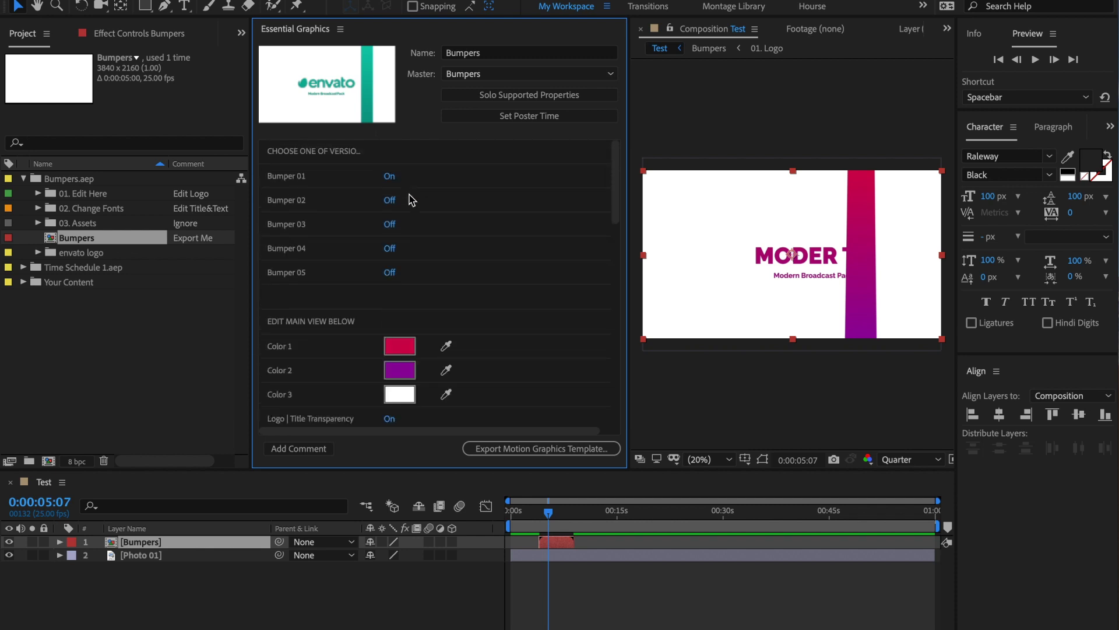
click(389, 176)
click(389, 225)
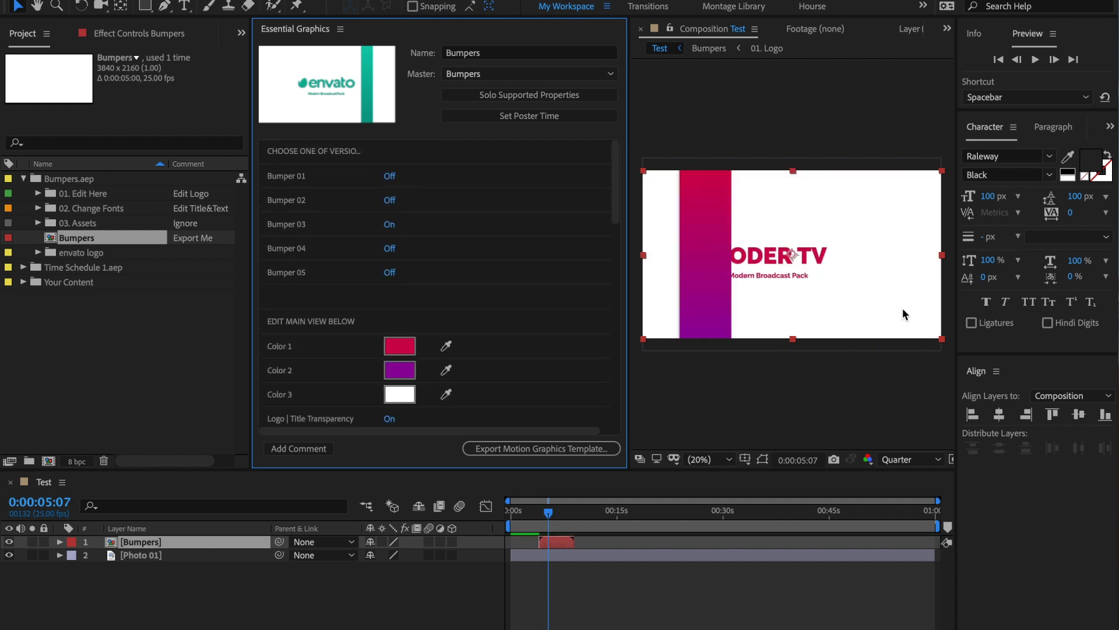
drag(548, 513, 558, 518)
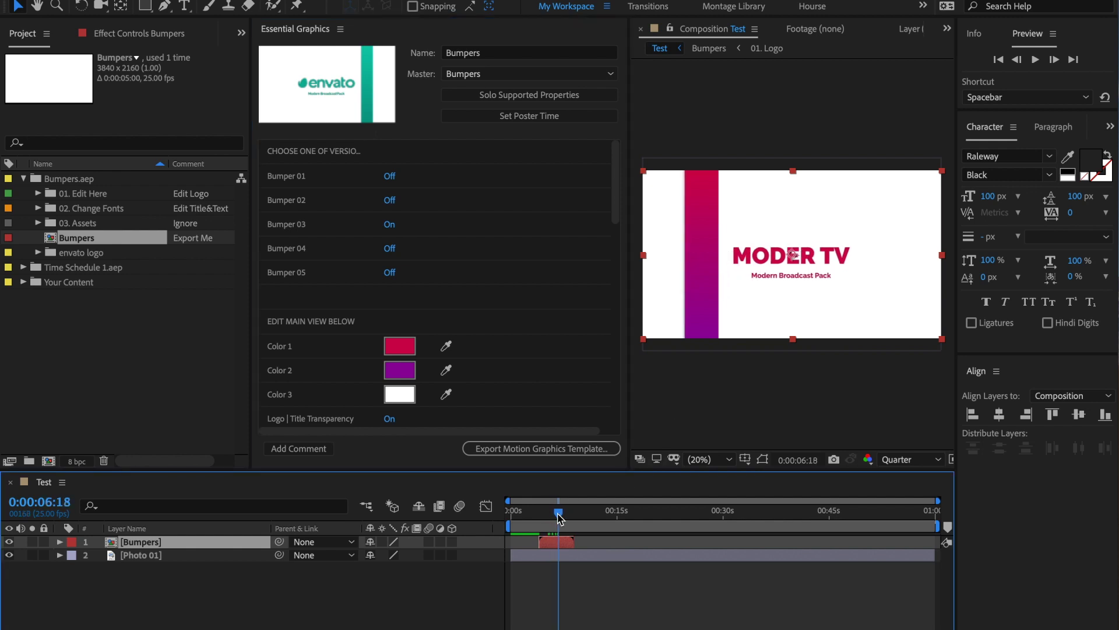
Step: Turn off the Logo | Title option so the bumper uses the envato logo instead of the text title
drag(616, 209, 619, 388)
click(389, 286)
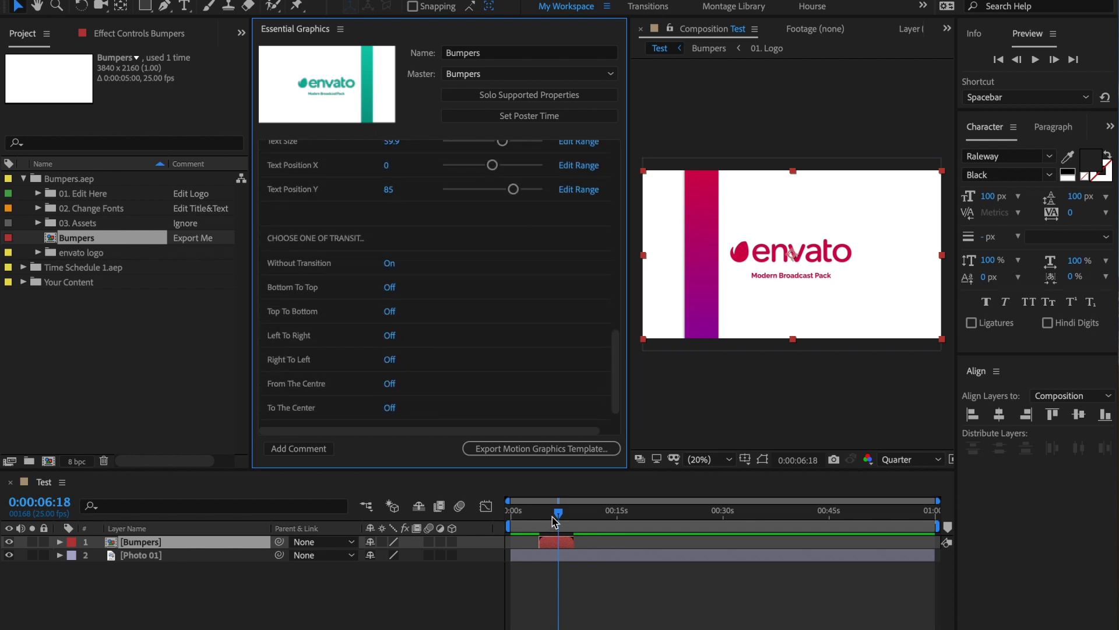
Step: Replace the Without Transition option with the From The Centre transition and play back the start of the bumper
drag(554, 521, 544, 522)
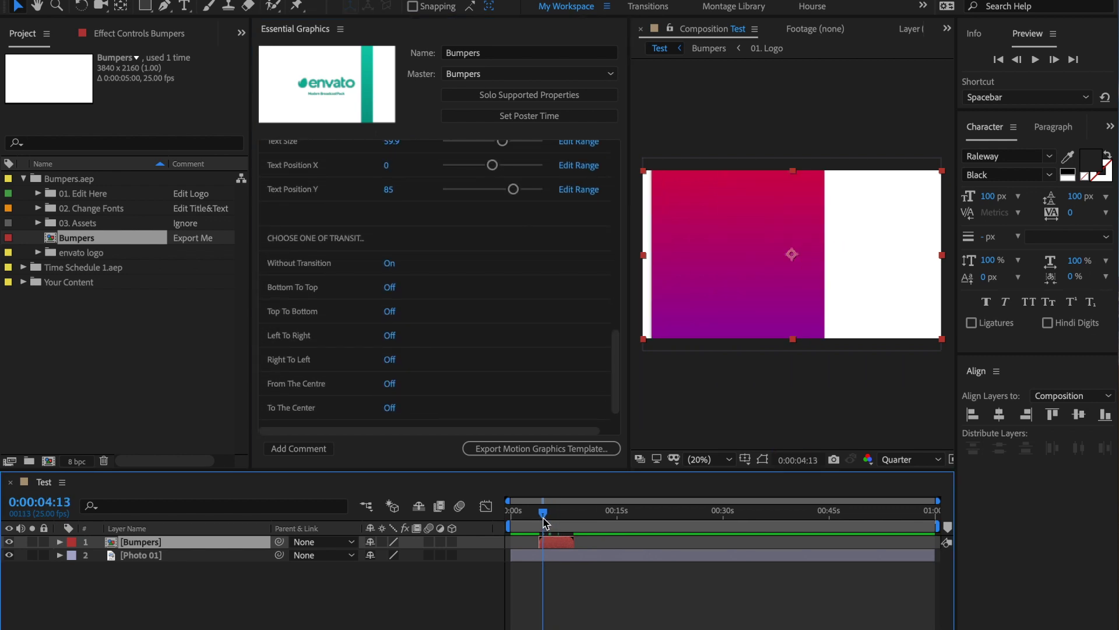
click(391, 385)
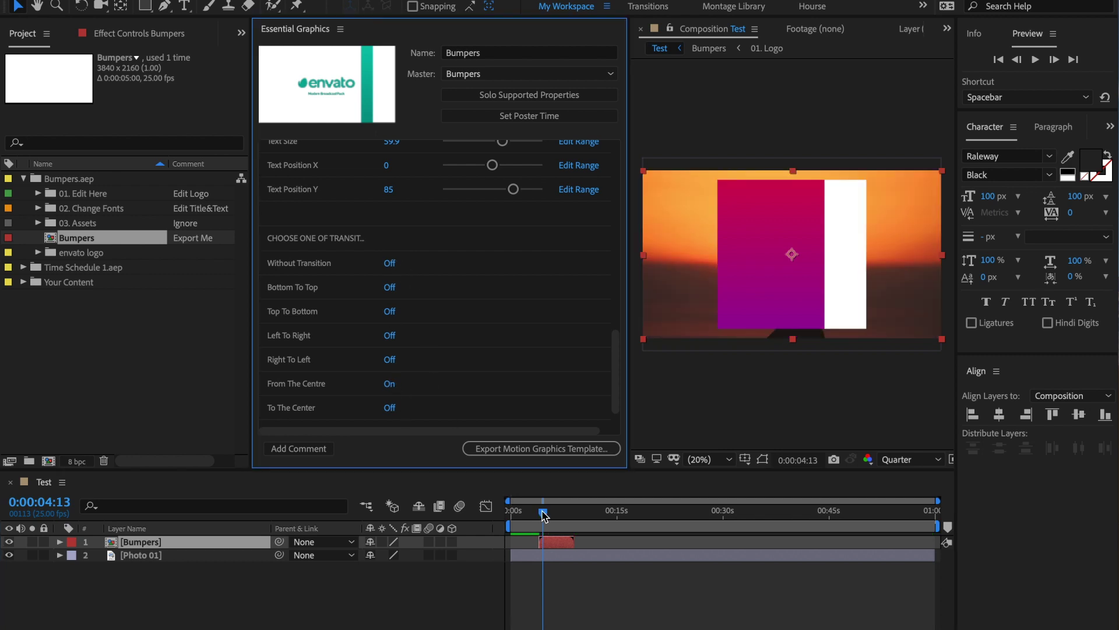
drag(543, 512, 536, 515)
key(space)
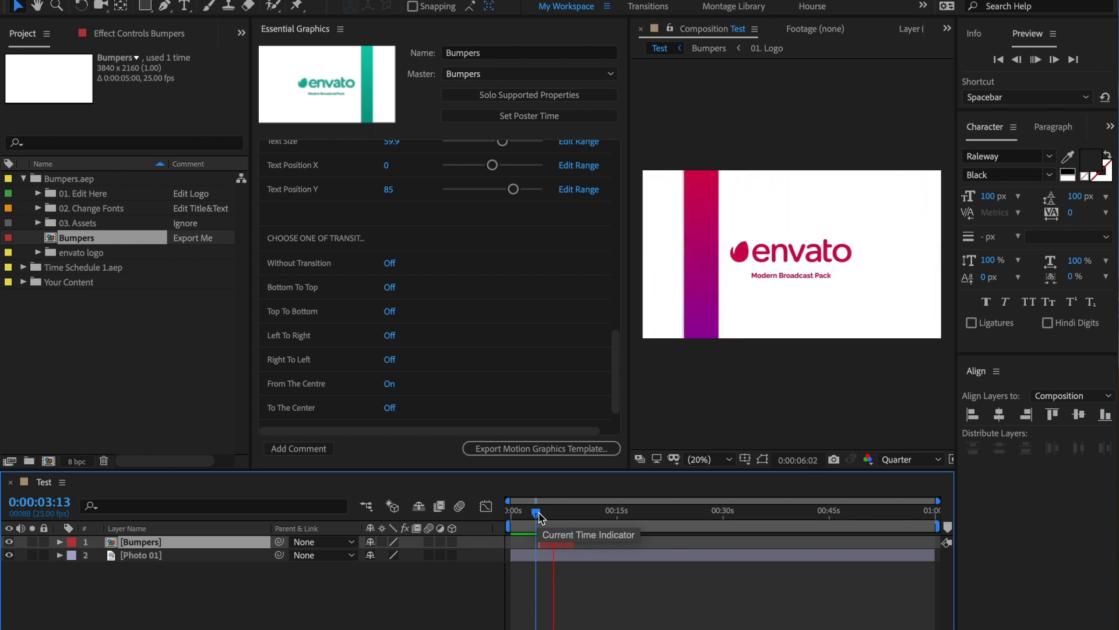
key(space)
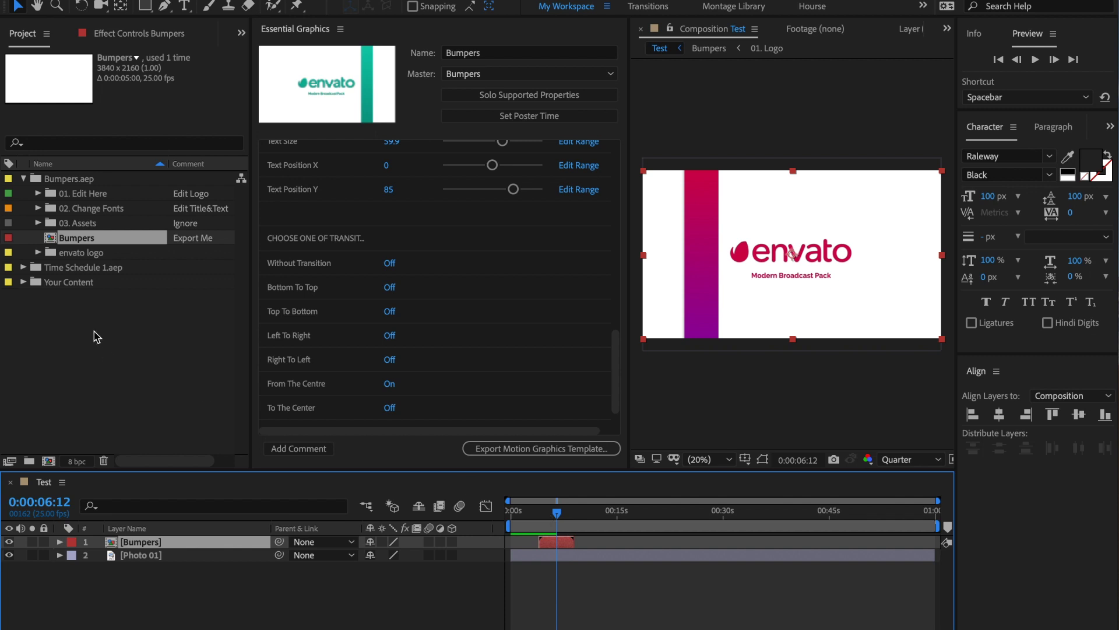
Step: Add the Time Schedule 1 composition from the Time Schedule 1.aep folder as Test's top layer, starting at about 15 seconds
click(24, 178)
click(117, 305)
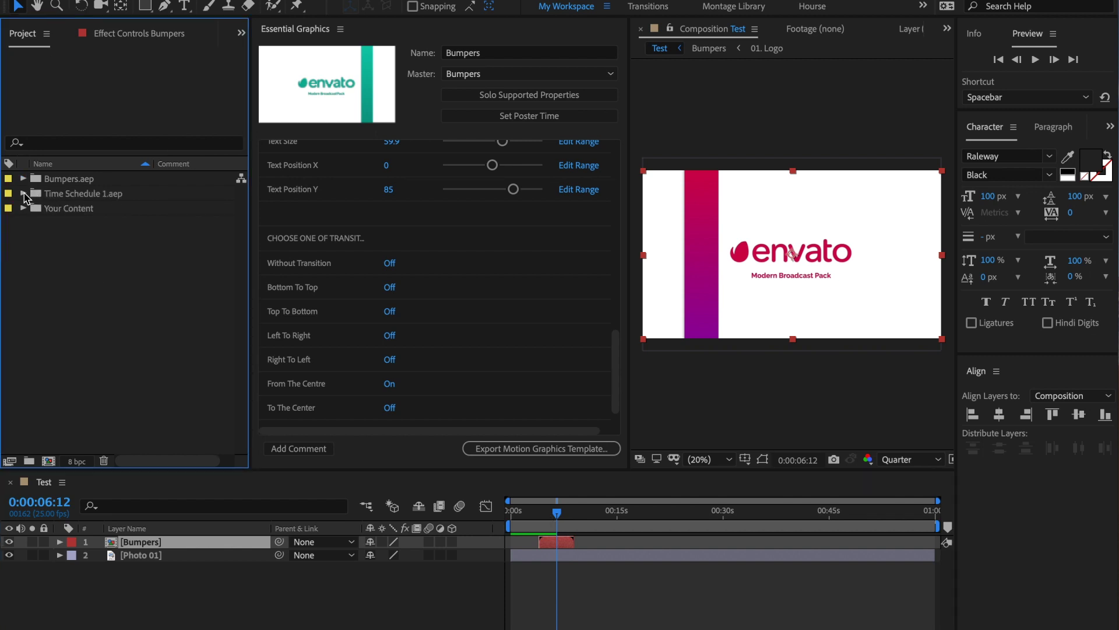
click(24, 193)
click(48, 195)
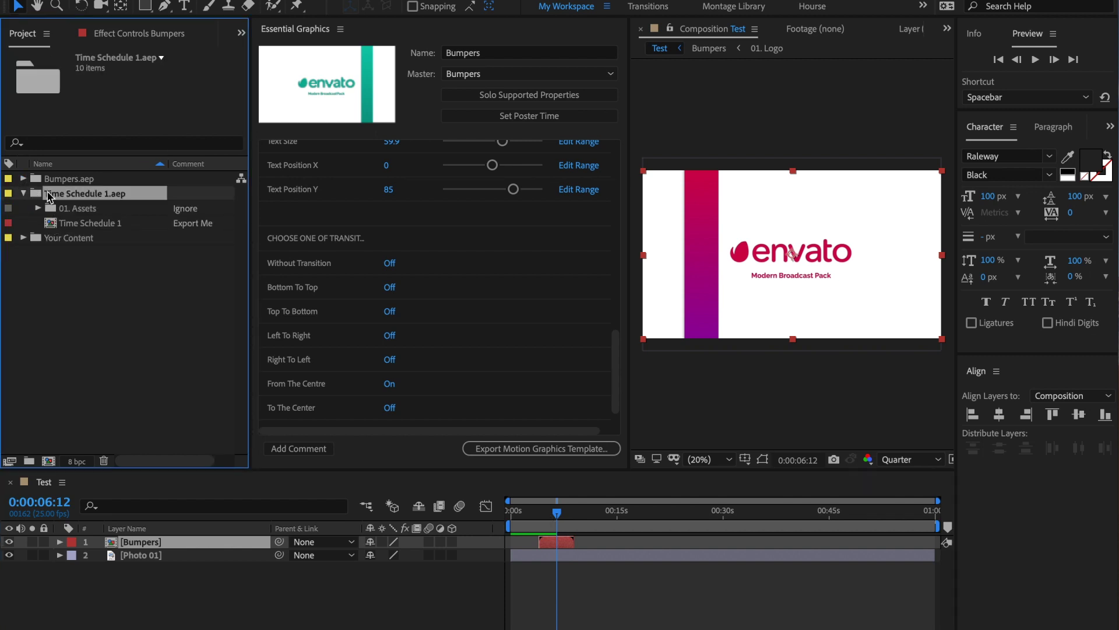
click(68, 226)
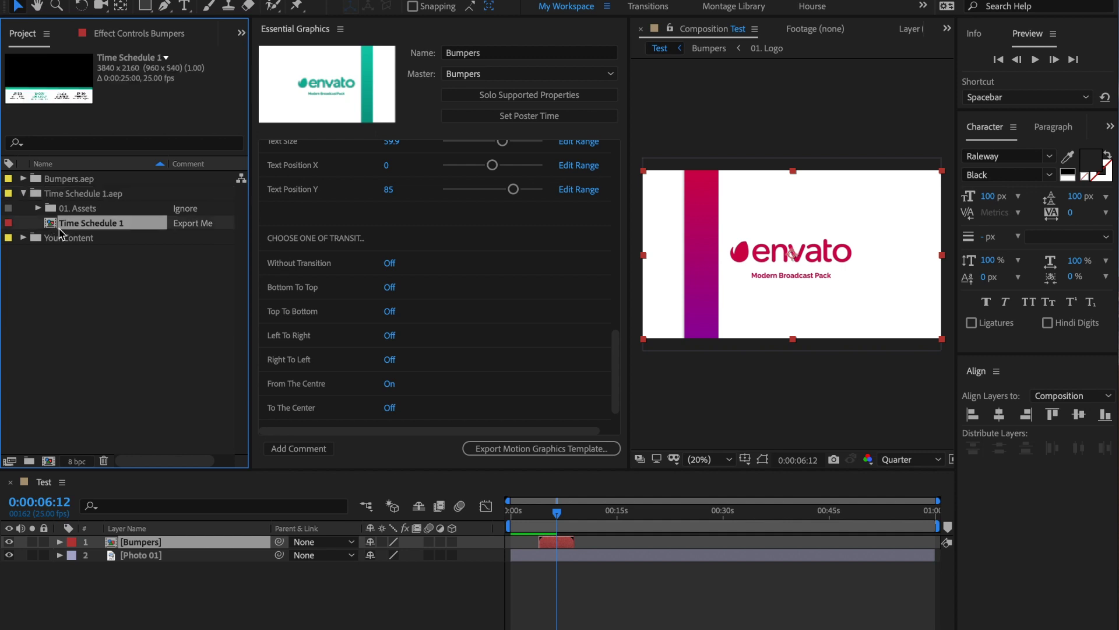
drag(61, 234, 646, 525)
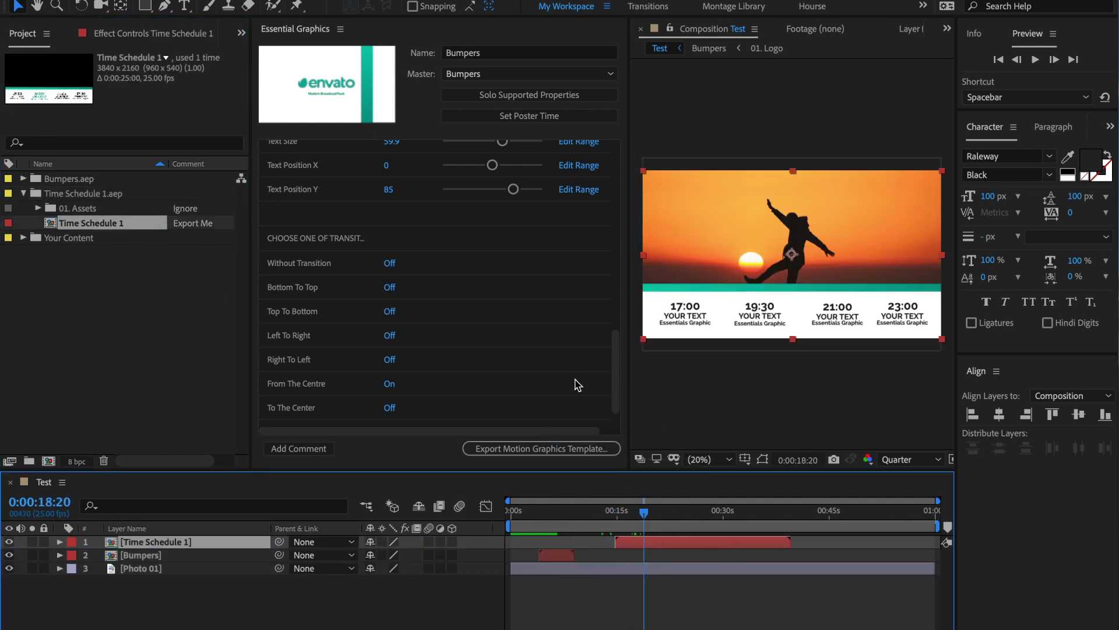
Step: Open the Time Schedule 1 composition in Essential Graphics and look through its editable properties
click(68, 225)
right_click(53, 228)
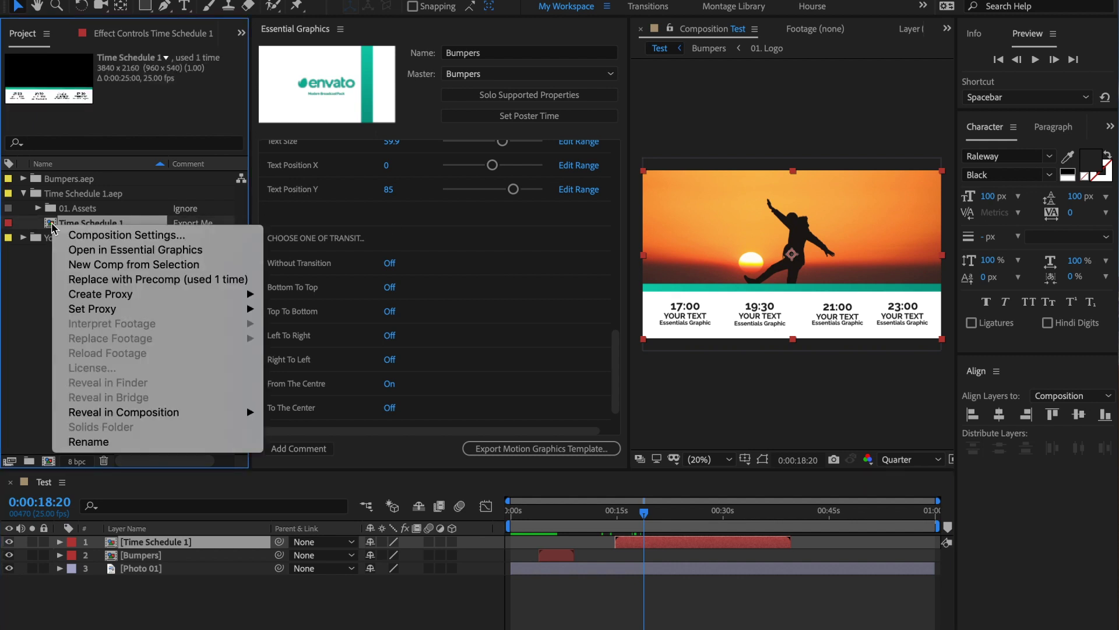
click(122, 250)
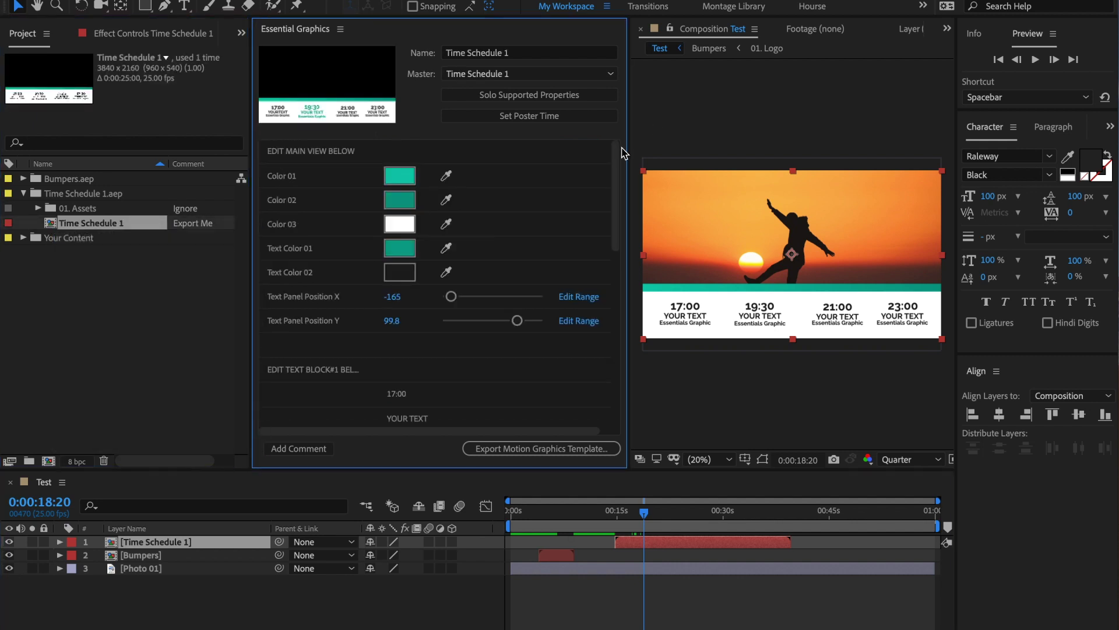
drag(616, 150, 627, 242)
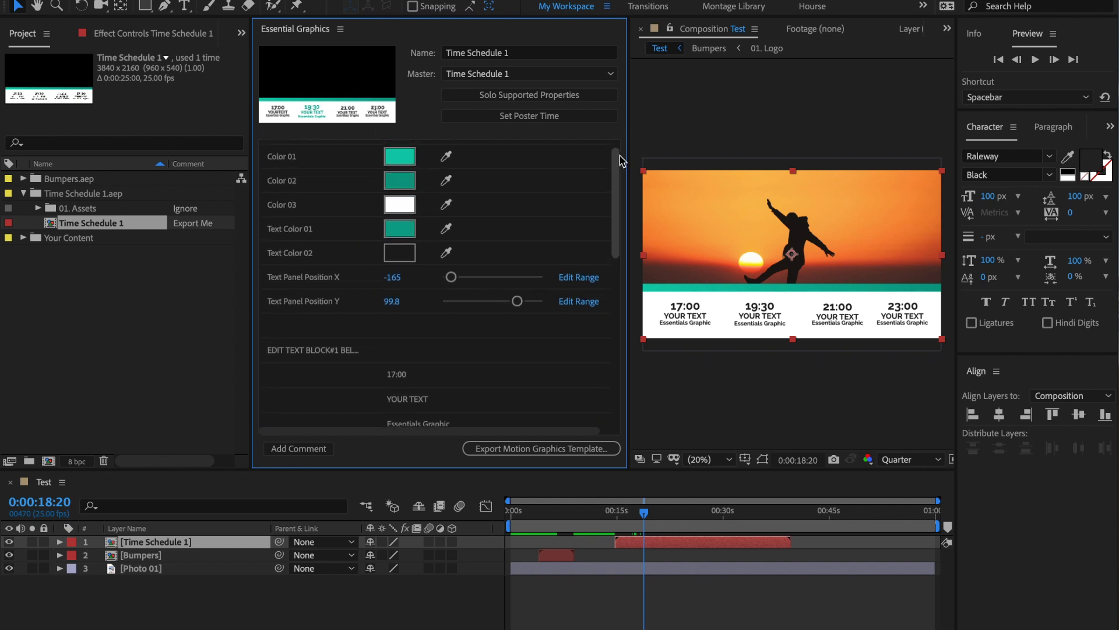